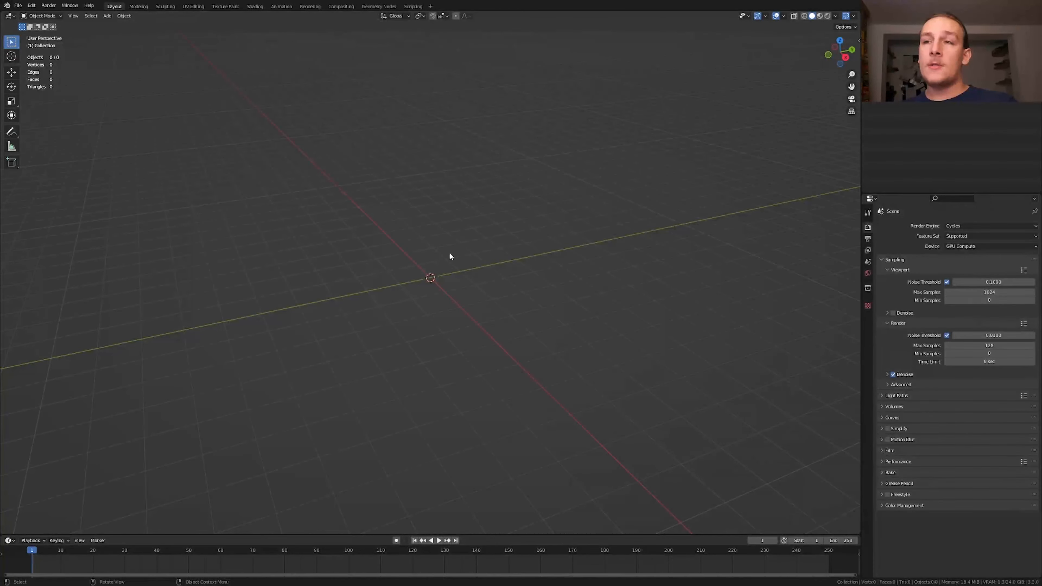
Add a plane mesh at the scene origin.
{"action": "key", "text": "shift+a"}
{"action": "mouse_move", "coordinate": [450, 253]}
{"action": "left_click", "coordinate": [495, 253]}
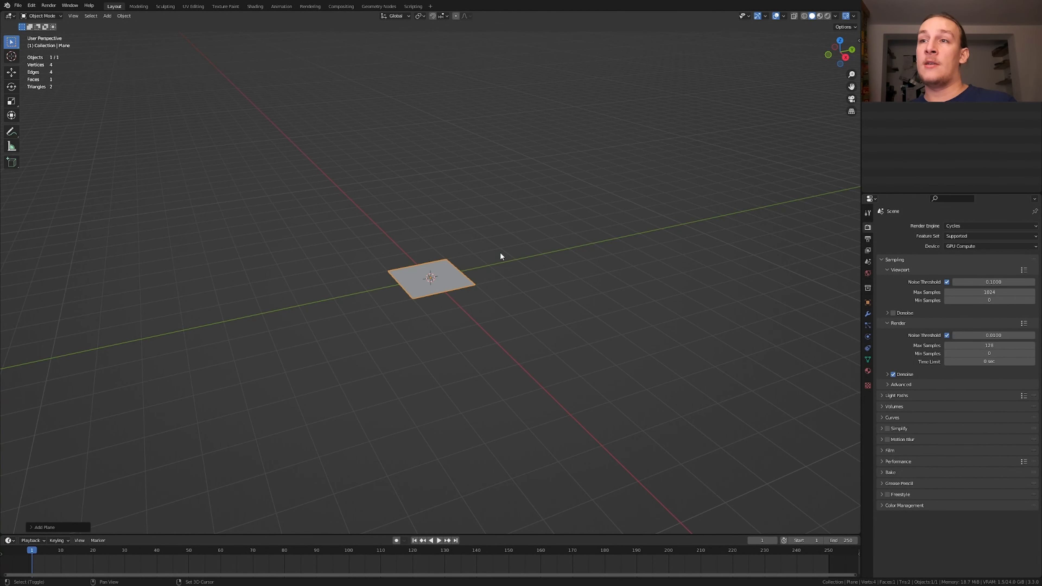
Add a camera and align it to the top view so it looks straight down at the plane.
{"action": "key", "text": "shift+a"}
{"action": "left_click", "coordinate": [487, 377]}
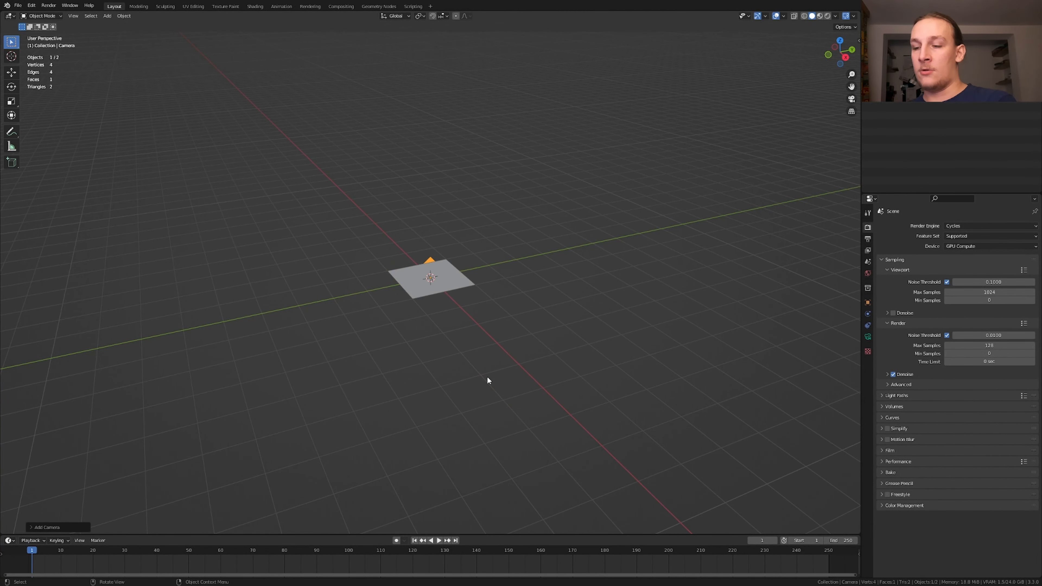
{"action": "key", "text": "KP_7"}
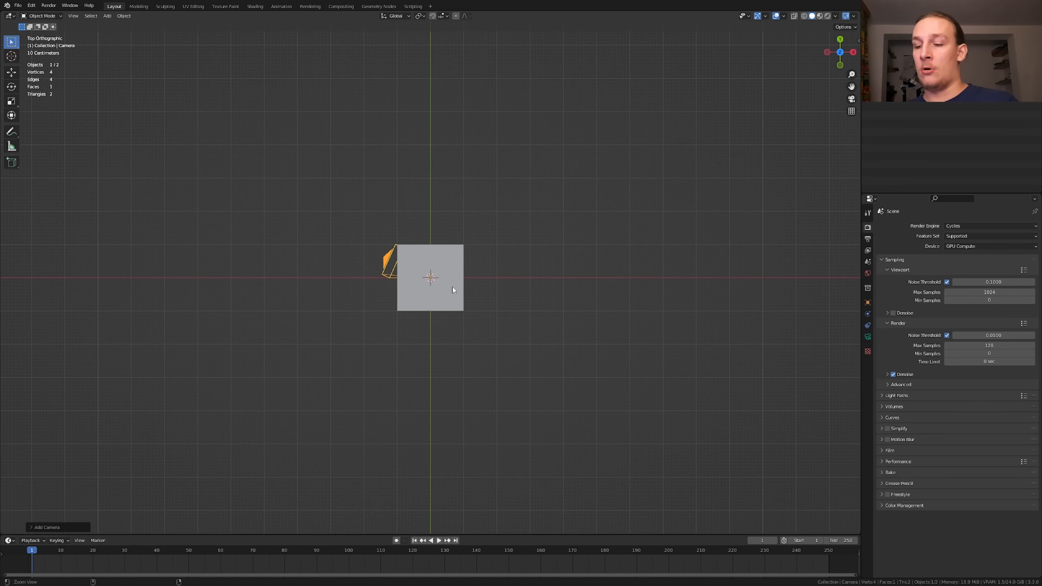
{"action": "key", "text": "ctrl+alt+KP_0"}
Scale up the plane and stretch it along the X axis until it fills the camera frame.
{"action": "left_click", "coordinate": [440, 278]}
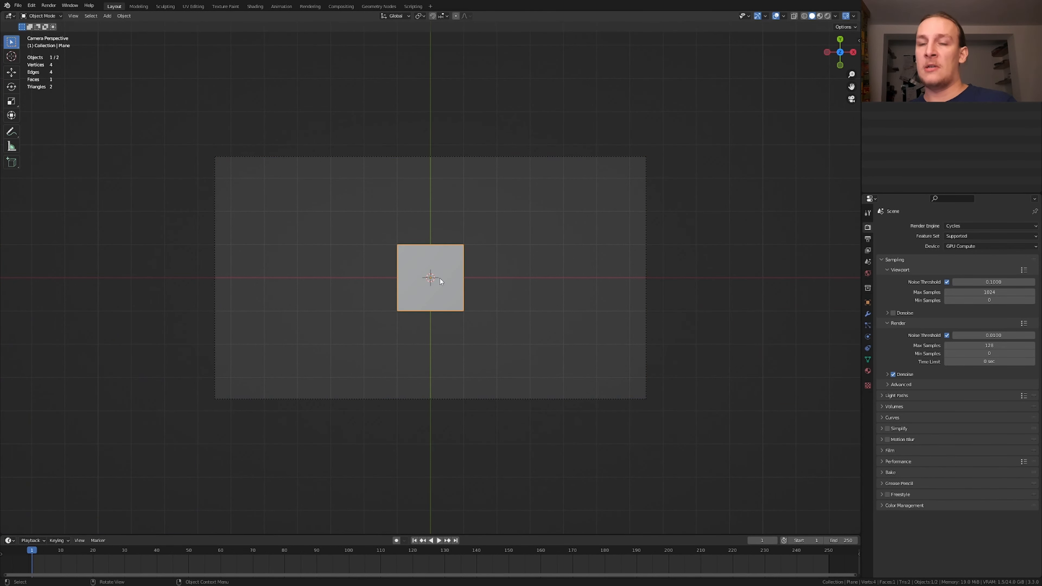
{"action": "key", "text": "s"}
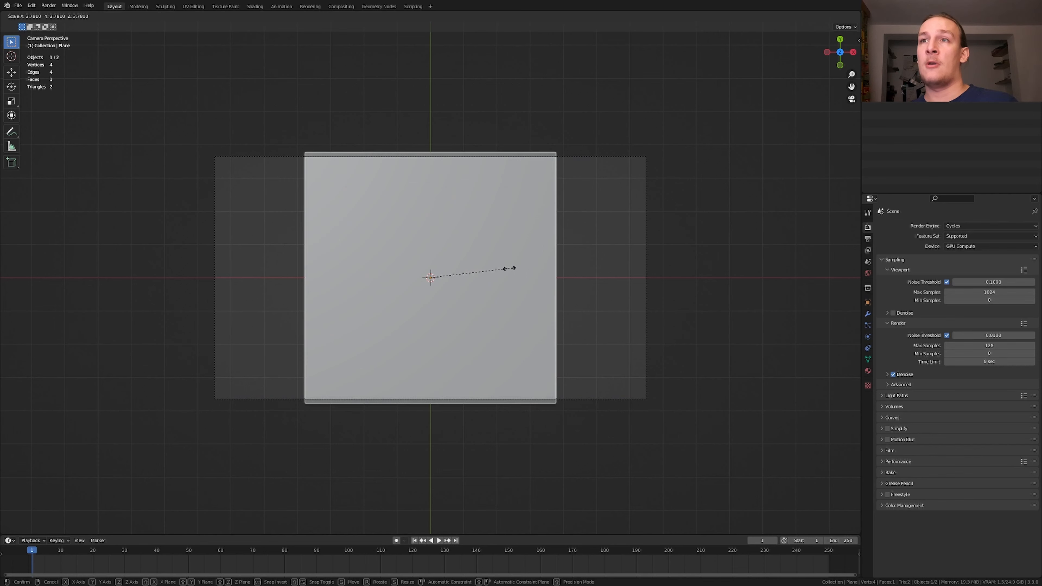
{"action": "left_click", "coordinate": [510, 271]}
{"action": "key", "text": "s"}
{"action": "key", "text": "x"}
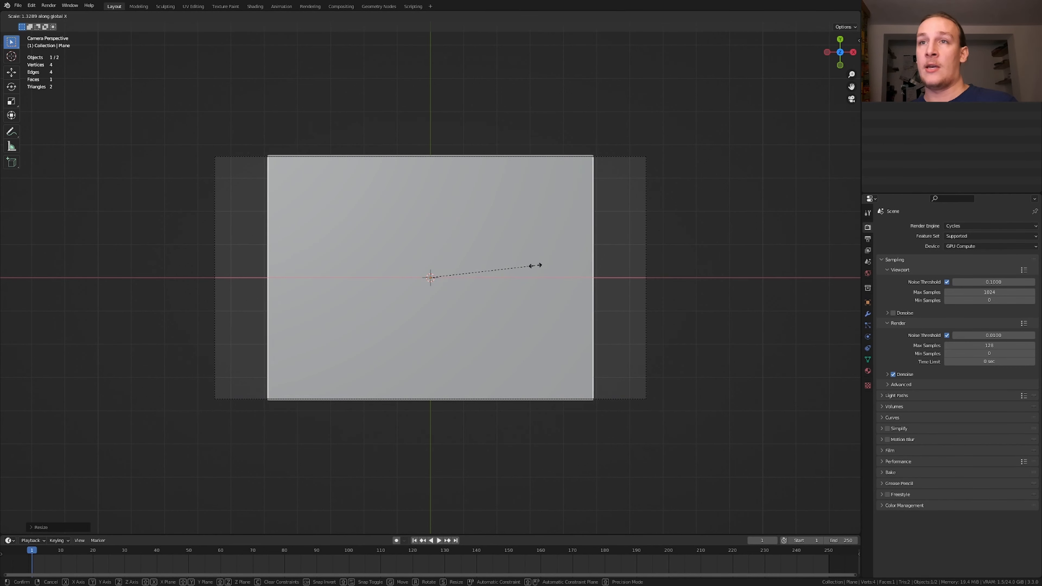
{"action": "left_click", "coordinate": [570, 266]}
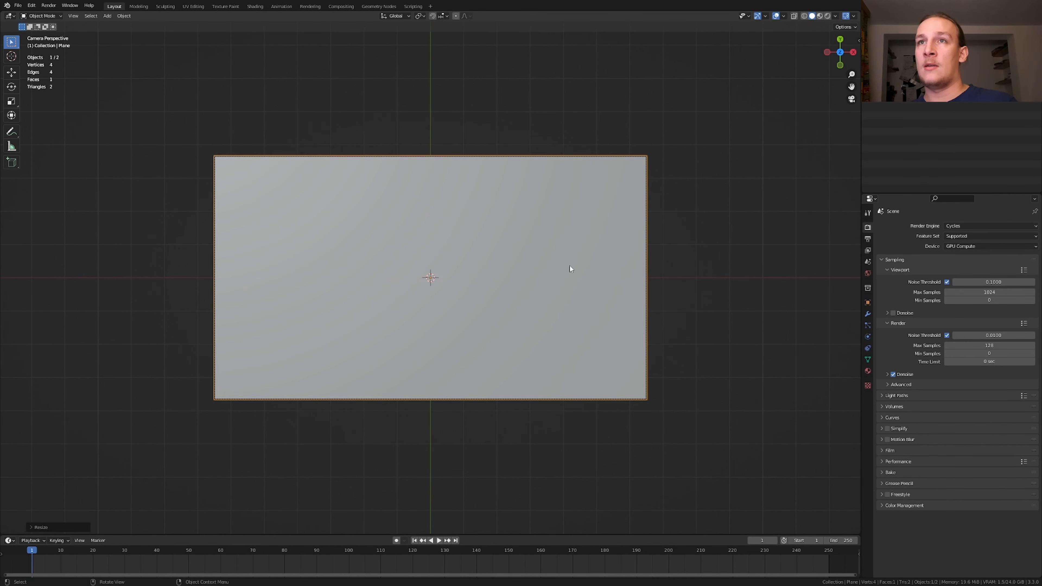
In the Shading workspace, apply the plane's scale and create a new material for it.
{"action": "left_click", "coordinate": [256, 7]}
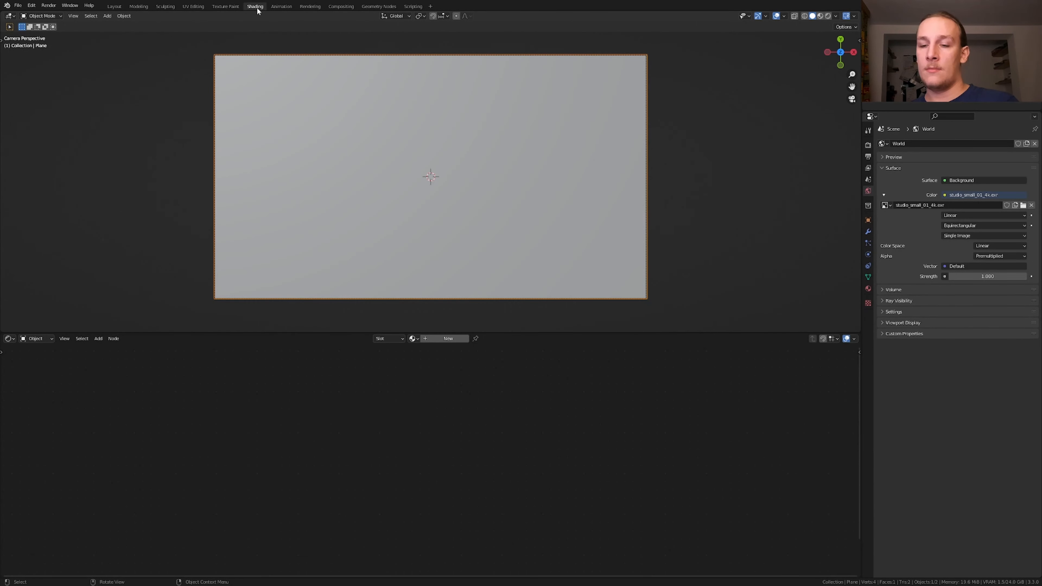
{"action": "key", "text": "ctrl+a"}
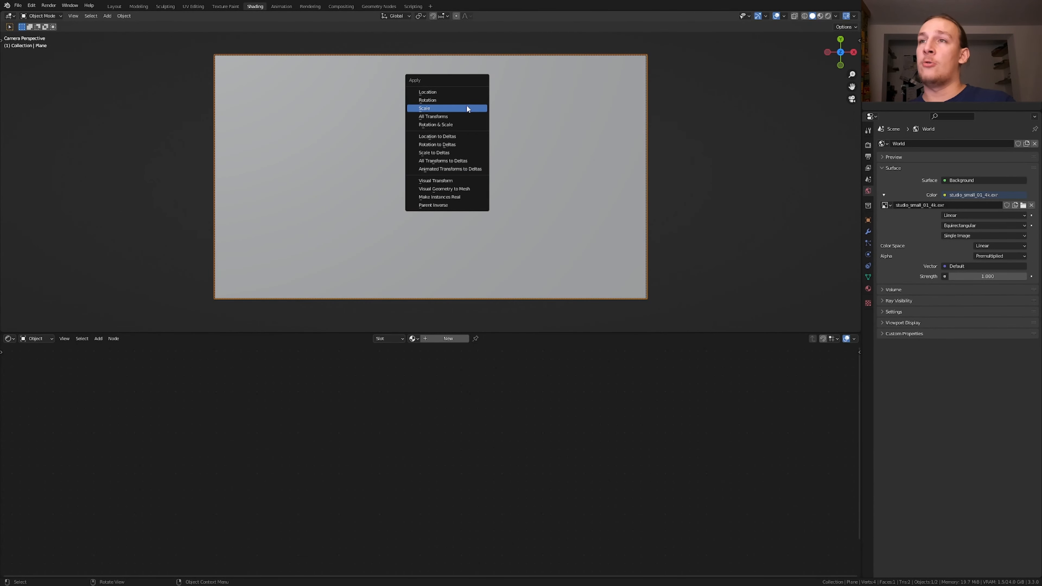
{"action": "left_click", "coordinate": [467, 109]}
{"action": "left_click", "coordinate": [435, 336]}
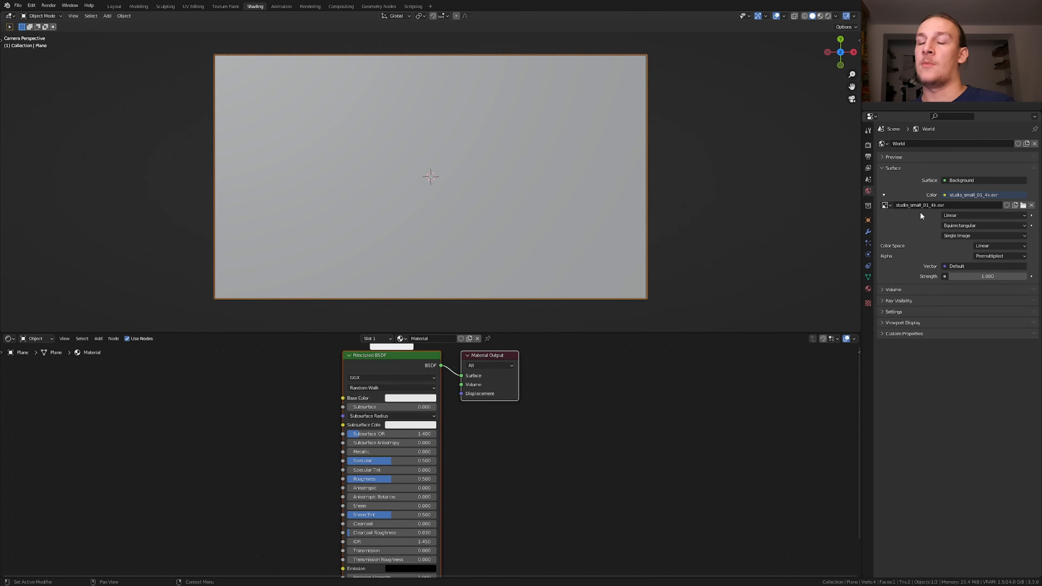
Set the render engine to Eevee and enable Ambient Occlusion, Bloom and Screen Space Reflections.
{"action": "left_click", "coordinate": [868, 145]}
{"action": "left_click", "coordinate": [978, 144]}
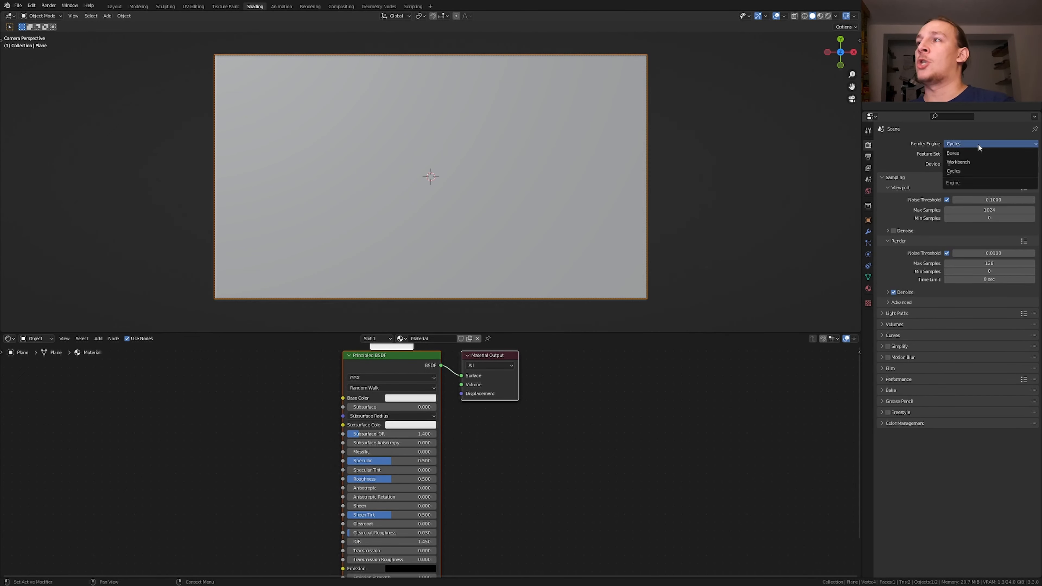
{"action": "left_click", "coordinate": [976, 153]}
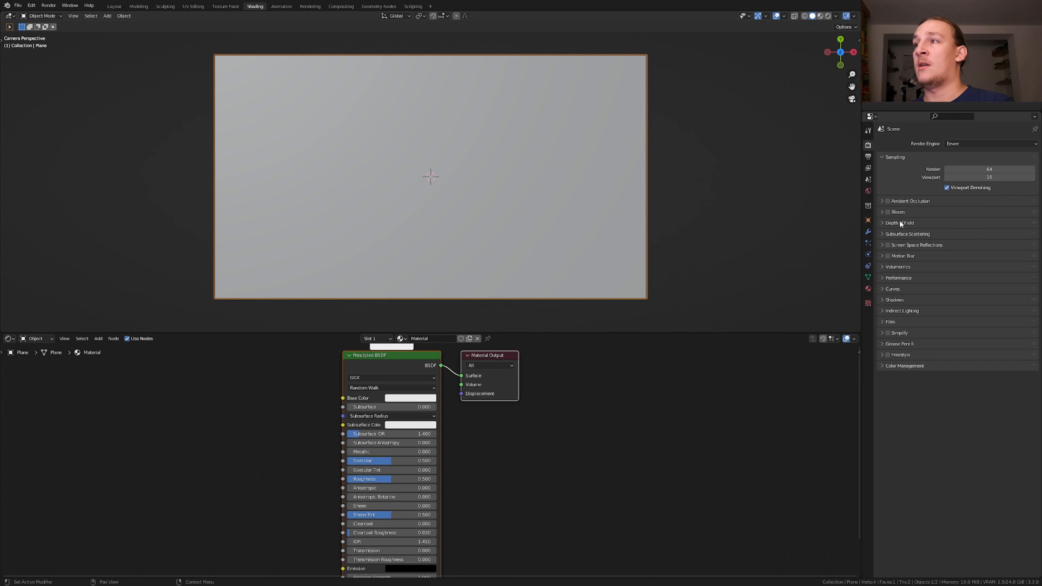
{"action": "left_click", "coordinate": [889, 202]}
{"action": "left_click", "coordinate": [889, 212]}
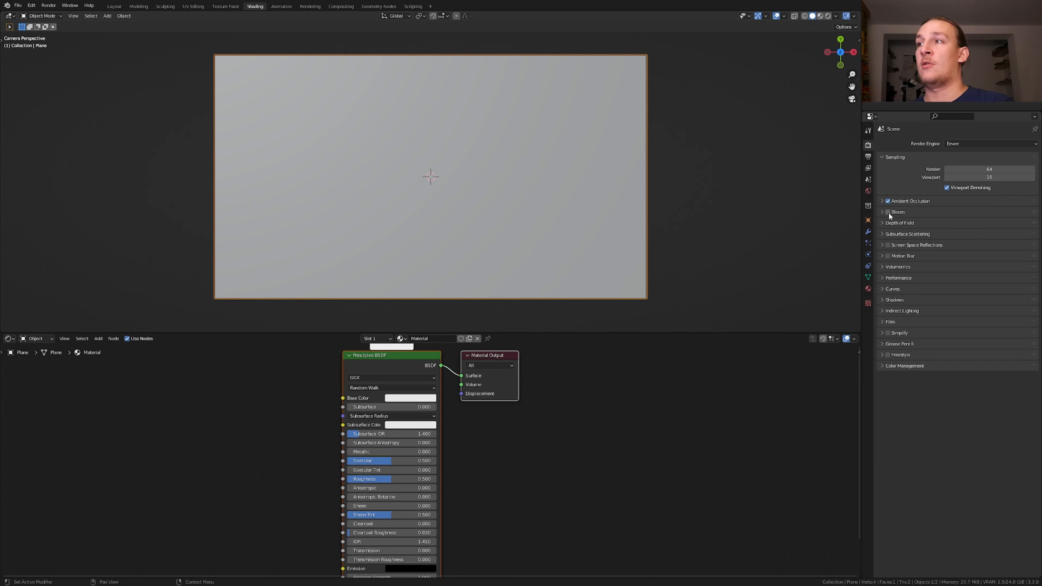
{"action": "left_click", "coordinate": [888, 245]}
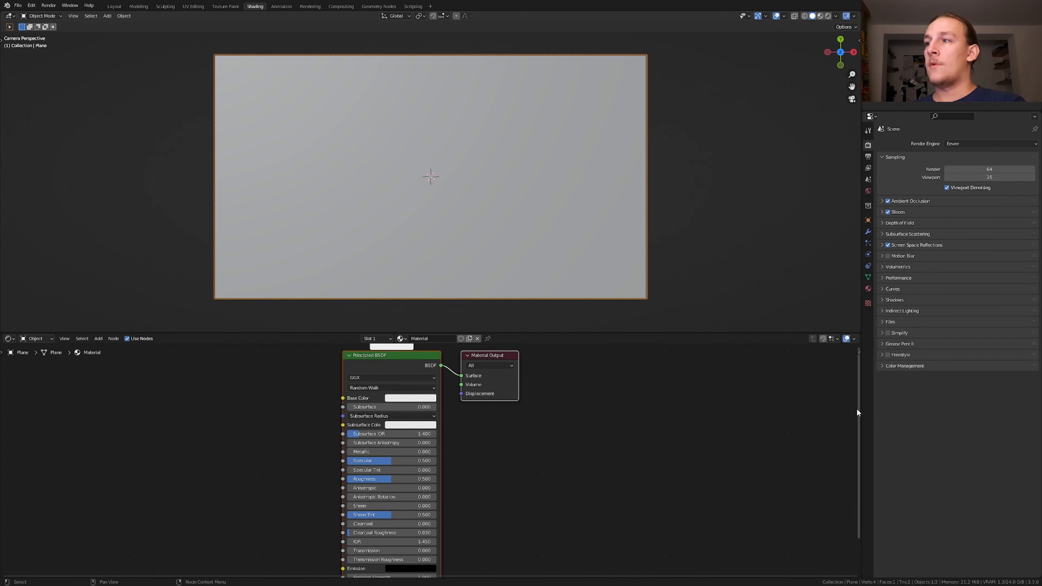
Use the Very High Contrast look in color management and display the viewport in rendered shading.
{"action": "left_click", "coordinate": [902, 367]}
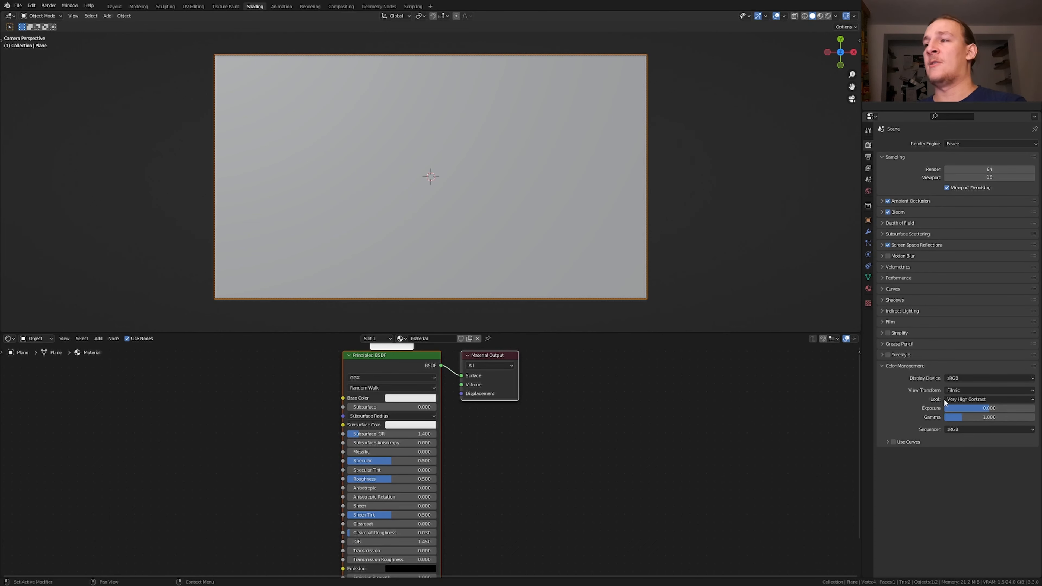
{"action": "left_click", "coordinate": [954, 399]}
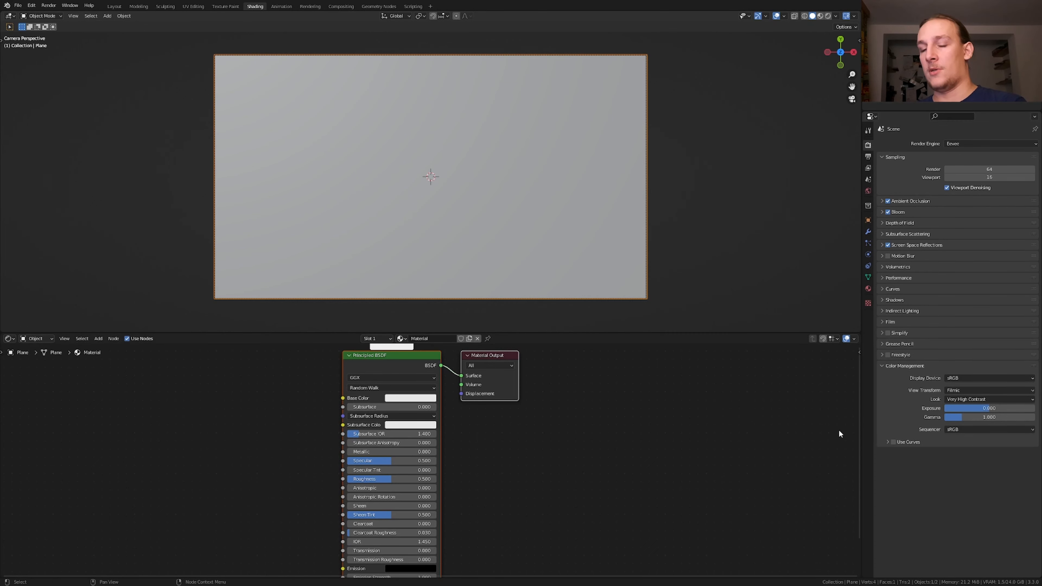
{"action": "scroll", "coordinate": [567, 411], "scroll_direction": "down", "scroll_amount": 2}
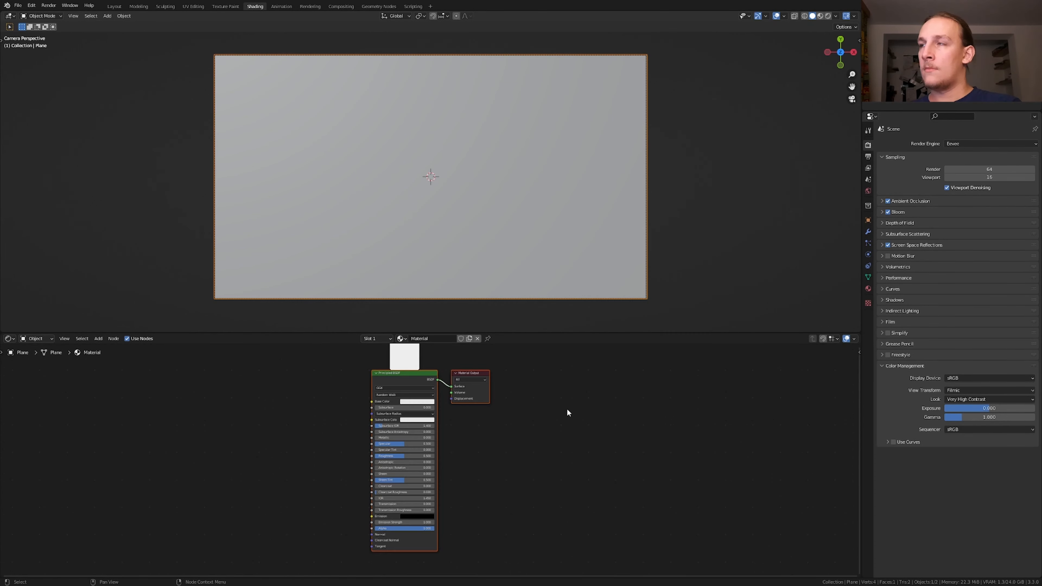
{"action": "left_click", "coordinate": [829, 16]}
Add a color Mix node to the material and place it far to the left of the Principled BSDF.
{"action": "key", "text": "shift+a"}
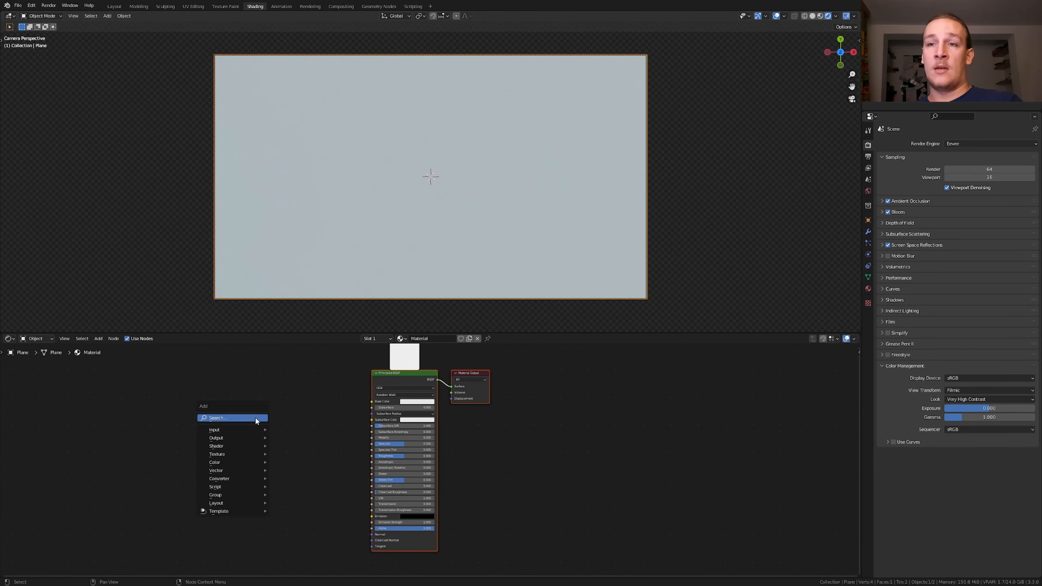
{"action": "left_click", "coordinate": [255, 418]}
{"action": "type", "text": "mi"}
{"action": "left_click", "coordinate": [294, 431]}
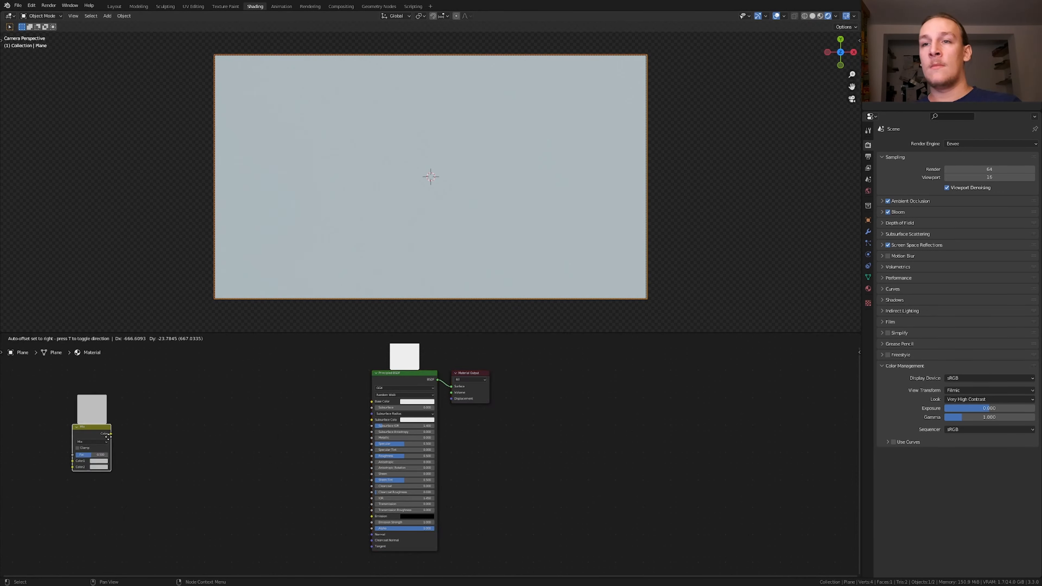
{"action": "left_click", "coordinate": [48, 435]}
{"action": "scroll", "coordinate": [87, 433], "scroll_direction": "down", "scroll_amount": 3}
{"action": "middle_click_drag", "start_coordinate": [172, 429], "coordinate": [453, 412]}
{"action": "key", "text": "g"}
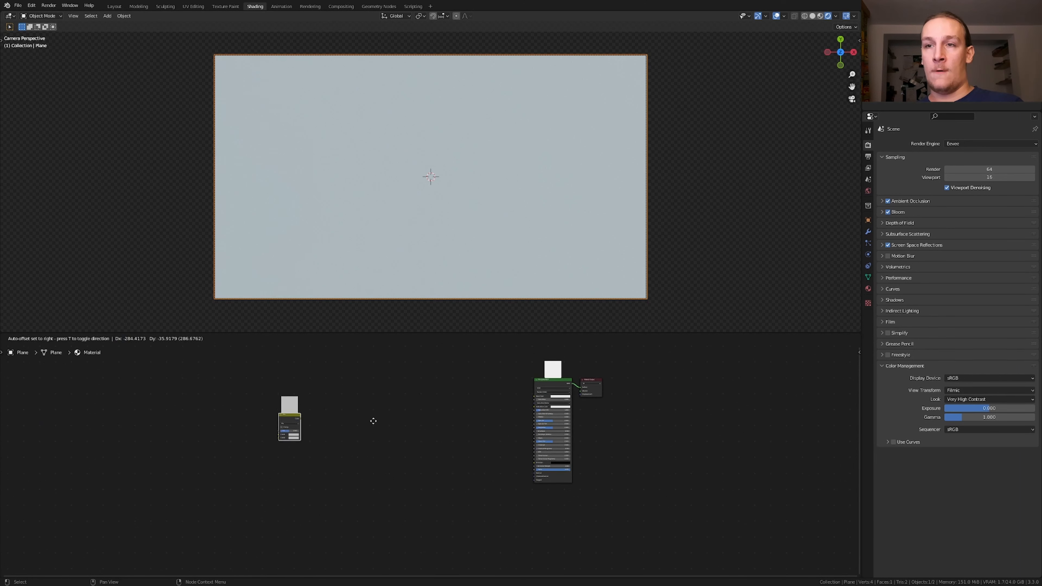
{"action": "left_click", "coordinate": [142, 411]}
{"action": "middle_click_drag", "start_coordinate": [55, 412], "coordinate": [324, 434]}
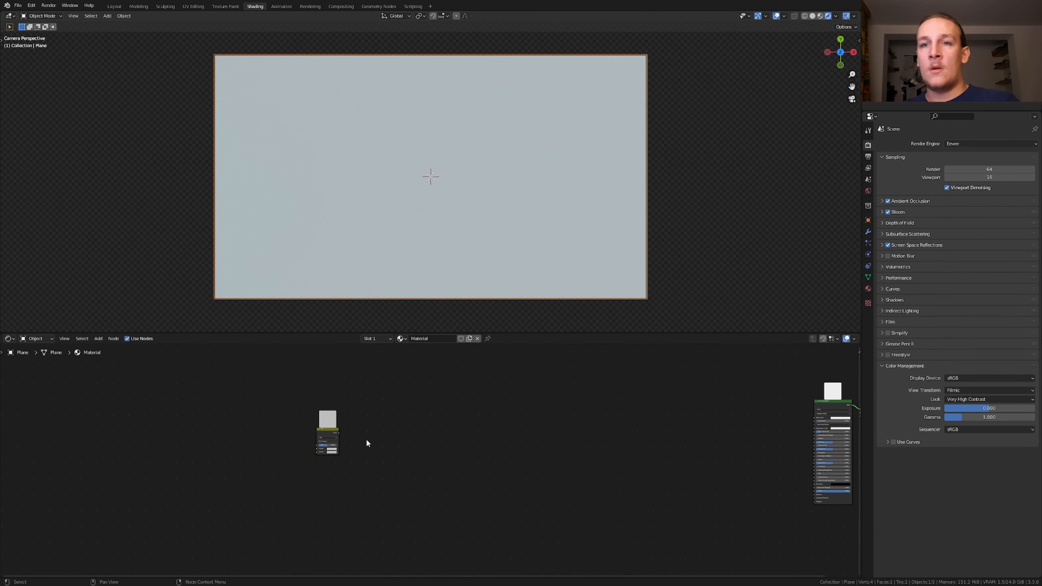
Add a Wave Texture node to the left of the Mix node and place a duplicate below it.
{"action": "scroll", "coordinate": [245, 404], "scroll_direction": "up", "scroll_amount": 2}
{"action": "key", "text": "shift+a"}
{"action": "type", "text": "wa"}
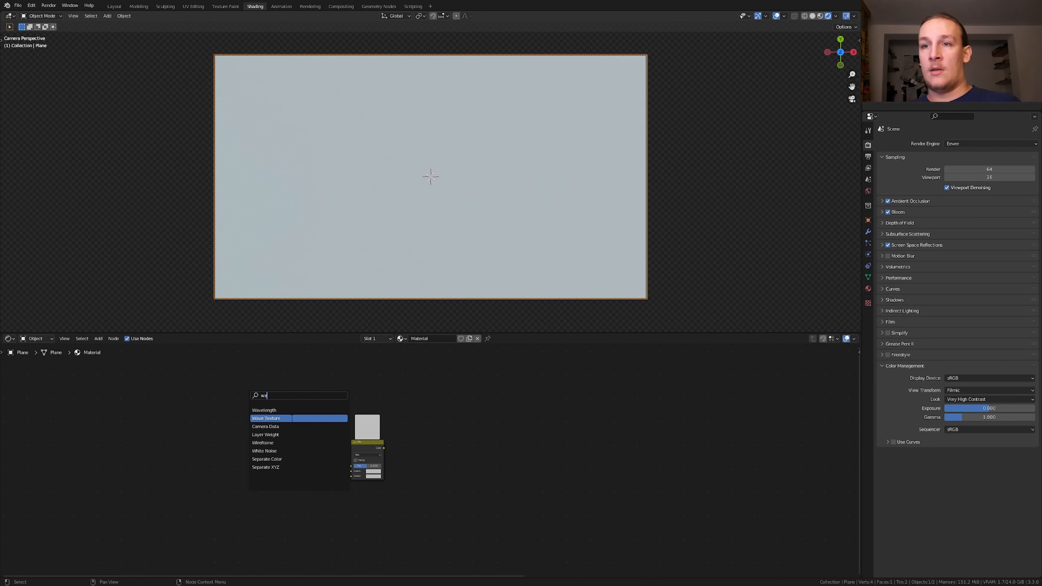
{"action": "left_click", "coordinate": [287, 418]}
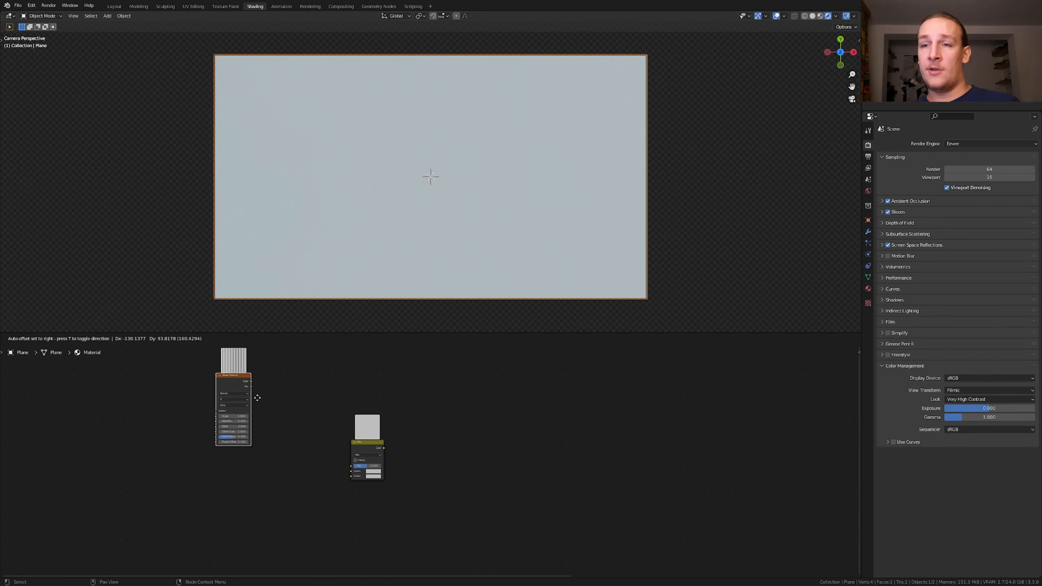
{"action": "key", "text": "shift+d"}
{"action": "left_click", "coordinate": [224, 518]}
{"action": "middle_click_drag", "start_coordinate": [242, 489], "coordinate": [267, 463]}
Add a Noise Texture node below the two Wave Texture nodes.
{"action": "key", "text": "shift+a"}
{"action": "type", "text": "no"}
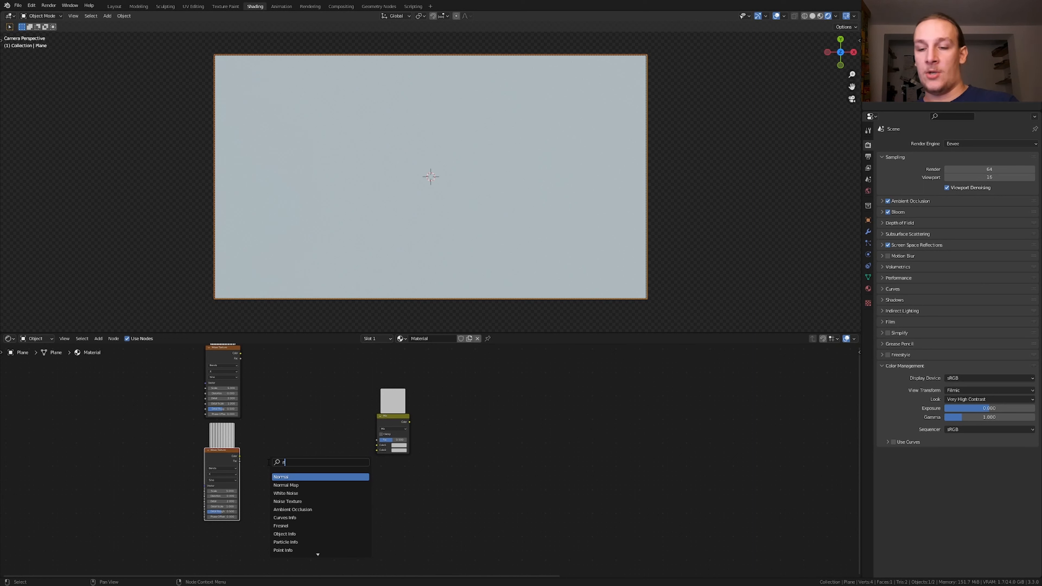
{"action": "left_click", "coordinate": [288, 485]}
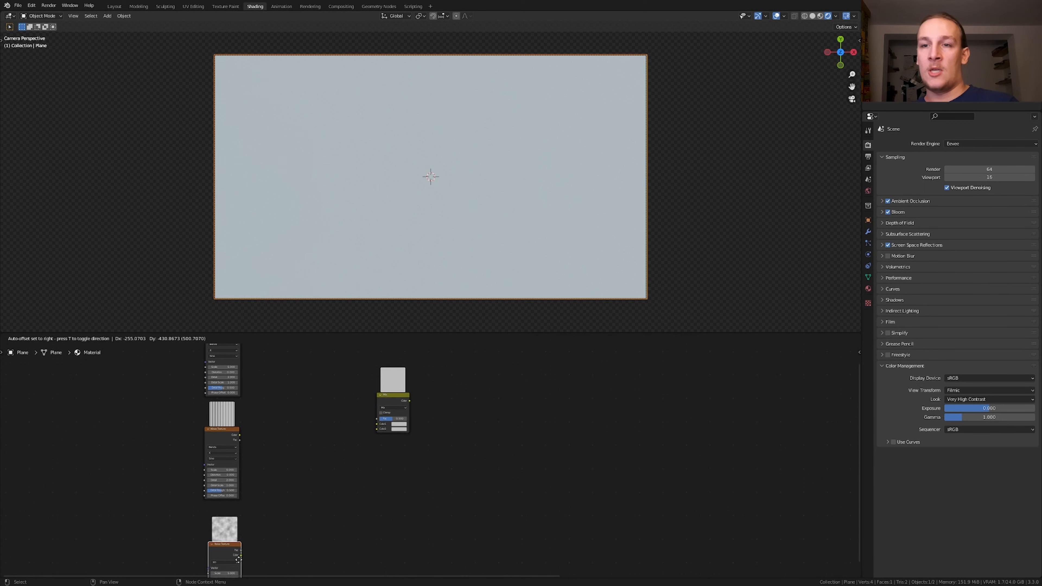
{"action": "left_click", "coordinate": [235, 547]}
{"action": "middle_click_drag", "start_coordinate": [263, 507], "coordinate": [282, 445]}
Set the Noise Texture's Scale to 100.
{"action": "scroll", "coordinate": [225, 510], "scroll_direction": "up", "scroll_amount": 7}
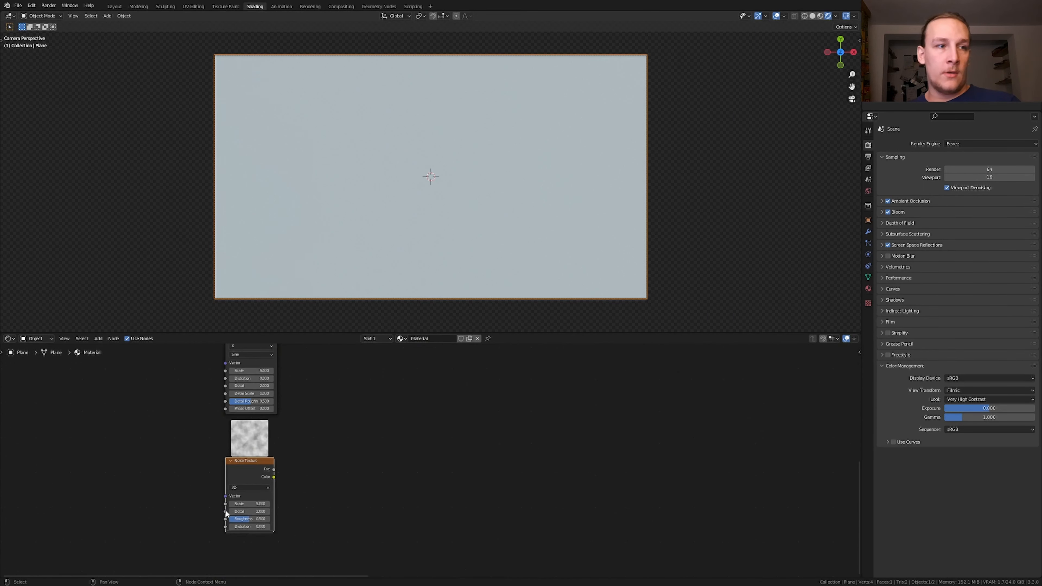
{"action": "middle_click_drag", "start_coordinate": [224, 513], "coordinate": [241, 490]}
{"action": "double_click", "coordinate": [268, 478]}
{"action": "type", "text": "10"}
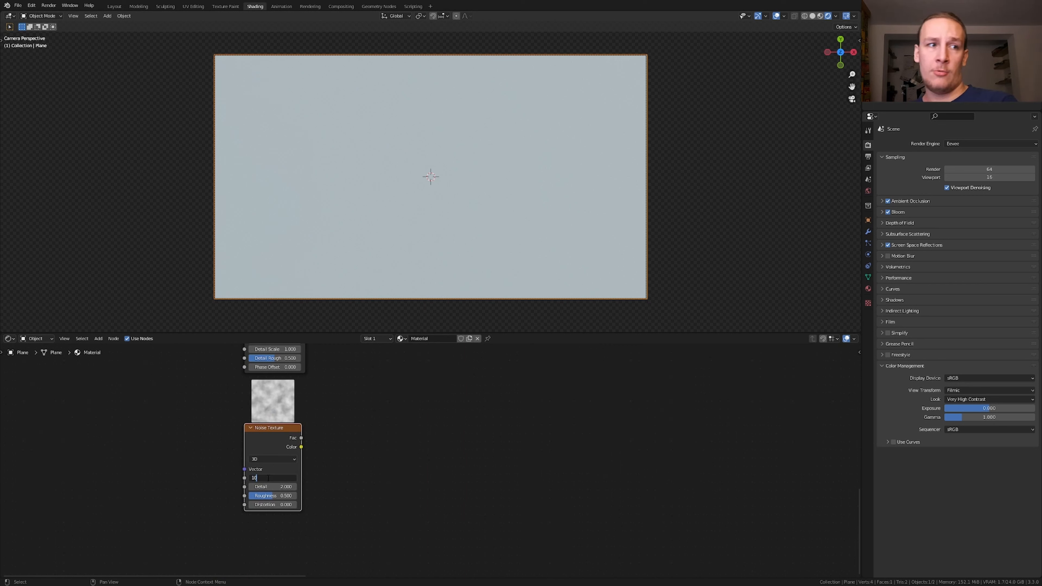
{"action": "type", "text": "0"}
{"action": "key", "text": "Return"}
Connect the Noise Texture's Fac to the Mix factor, the lower Wave Texture's Color to Color2 and the upper one's Color to Color1.
{"action": "middle_click_drag", "start_coordinate": [426, 416], "coordinate": [371, 524]}
{"action": "scroll", "coordinate": [363, 525], "scroll_direction": "down", "scroll_amount": 4}
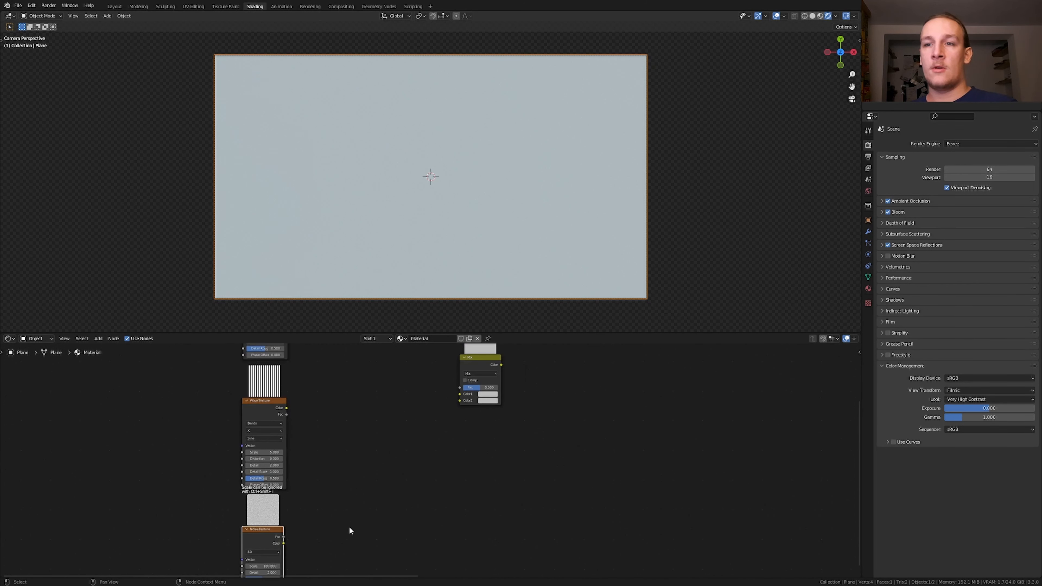
{"action": "left_click_drag", "start_coordinate": [283, 537], "coordinate": [462, 390]}
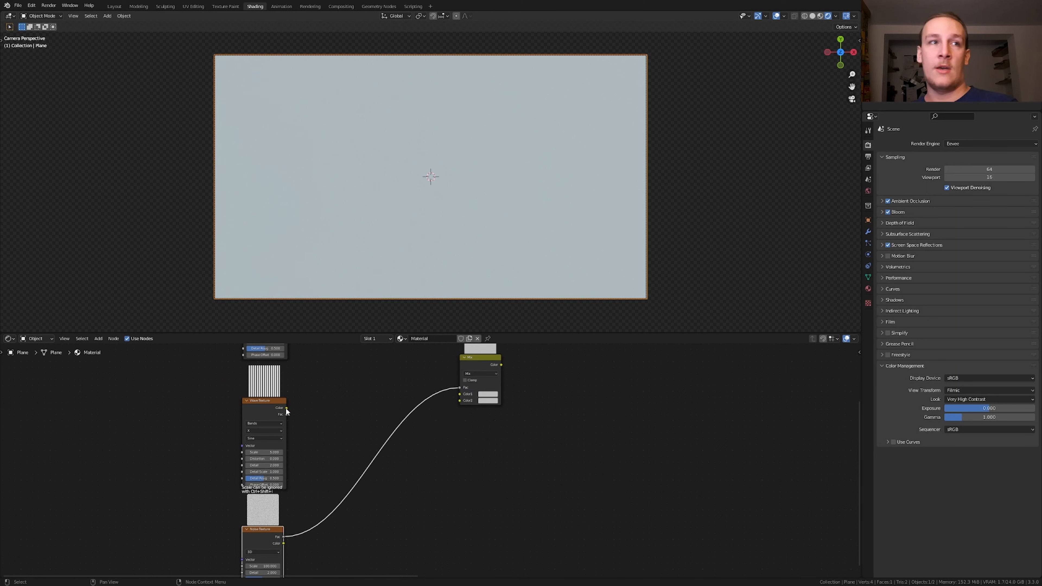
{"action": "left_click_drag", "start_coordinate": [286, 407], "coordinate": [460, 401]}
{"action": "middle_click_drag", "start_coordinate": [431, 405], "coordinate": [384, 532]}
{"action": "left_click_drag", "start_coordinate": [241, 406], "coordinate": [413, 521]}
Set the upper Wave Texture's Scale to 1.8 and the lower Wave Texture's Scale to -4.1.
{"action": "left_click", "coordinate": [226, 449]}
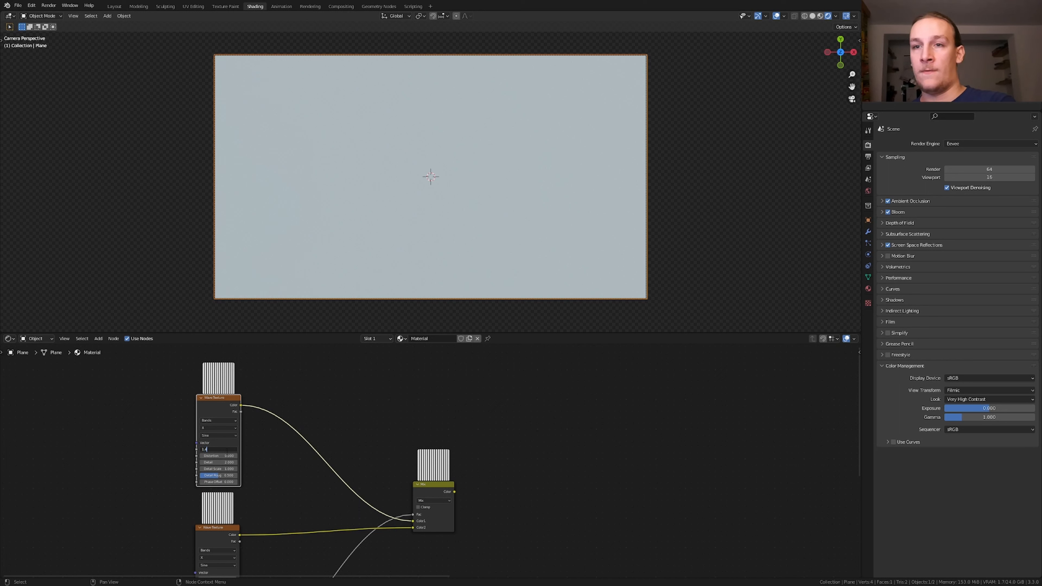
{"action": "key", "text": "Return"}
{"action": "middle_click_drag", "start_coordinate": [297, 499], "coordinate": [327, 383]}
{"action": "scroll", "coordinate": [263, 451], "scroll_direction": "up", "scroll_amount": 2}
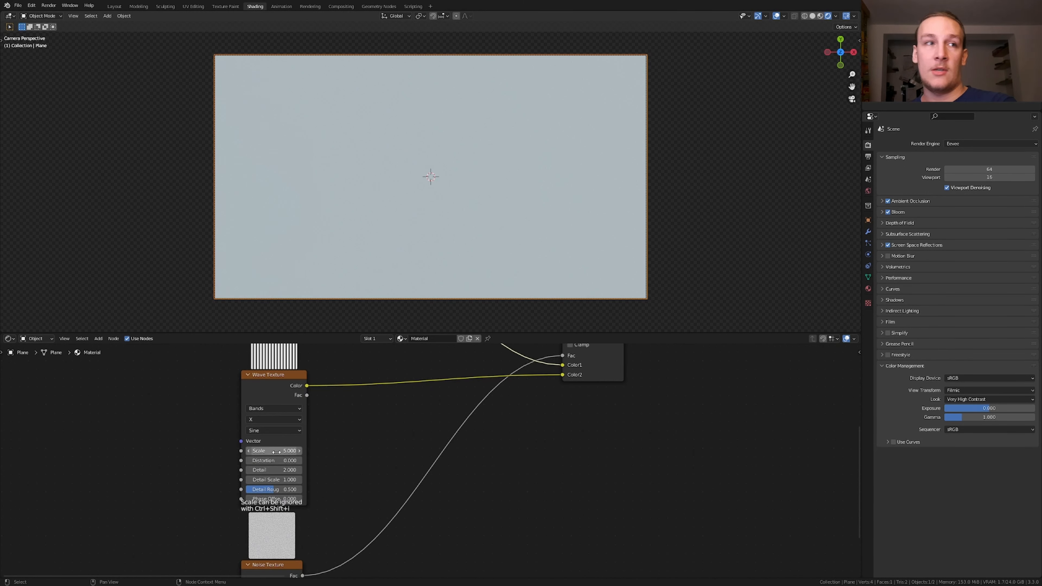
{"action": "left_click", "coordinate": [277, 452]}
{"action": "key", "text": "BackSpace"}
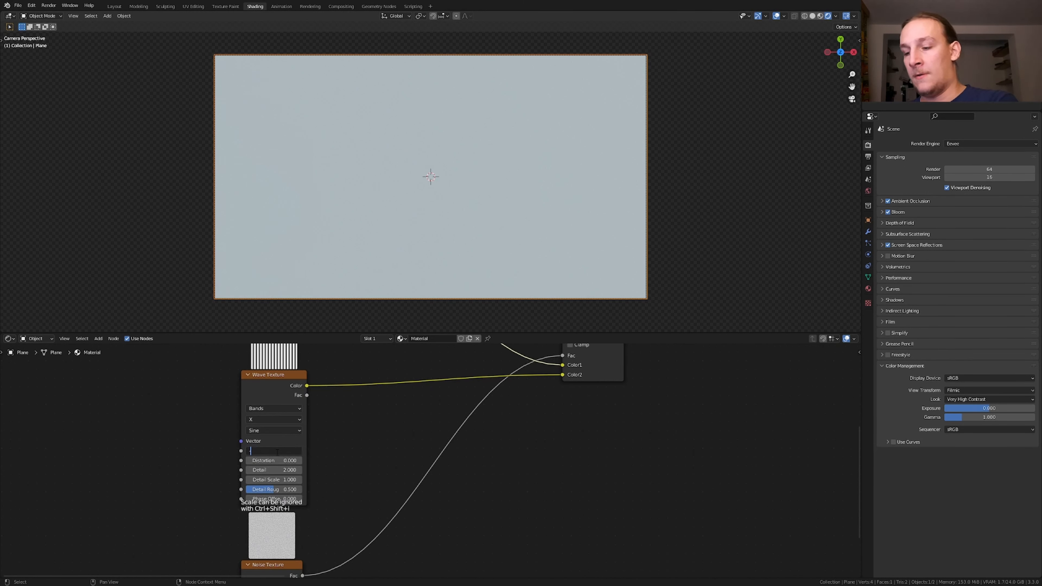
{"action": "key", "text": "Return"}
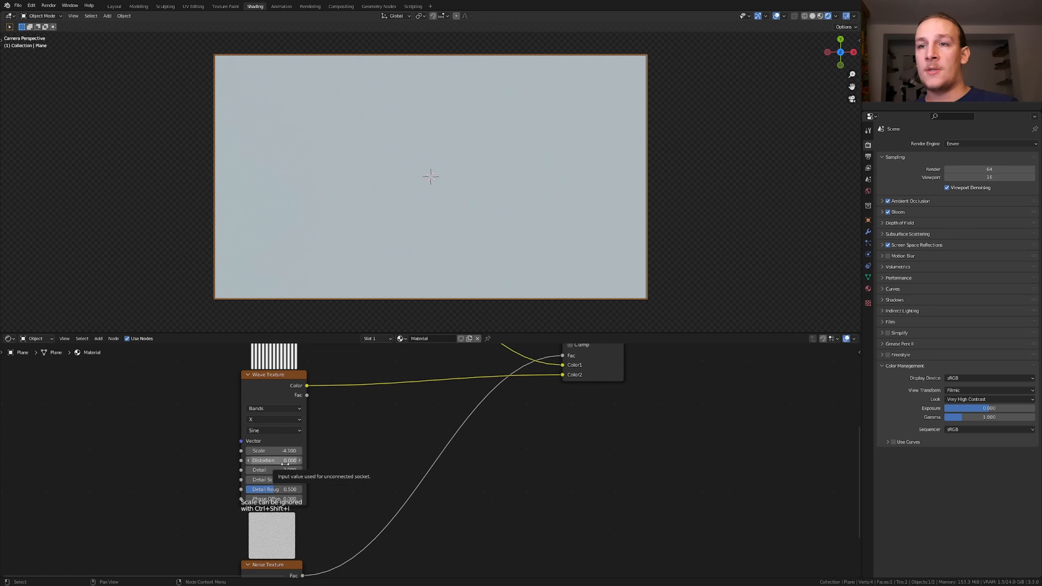
Set the lower Wave Texture's Distortion to -18.5.
{"action": "scroll", "coordinate": [313, 467], "scroll_direction": "down", "scroll_amount": 3}
{"action": "scroll", "coordinate": [290, 482], "scroll_direction": "up", "scroll_amount": 2}
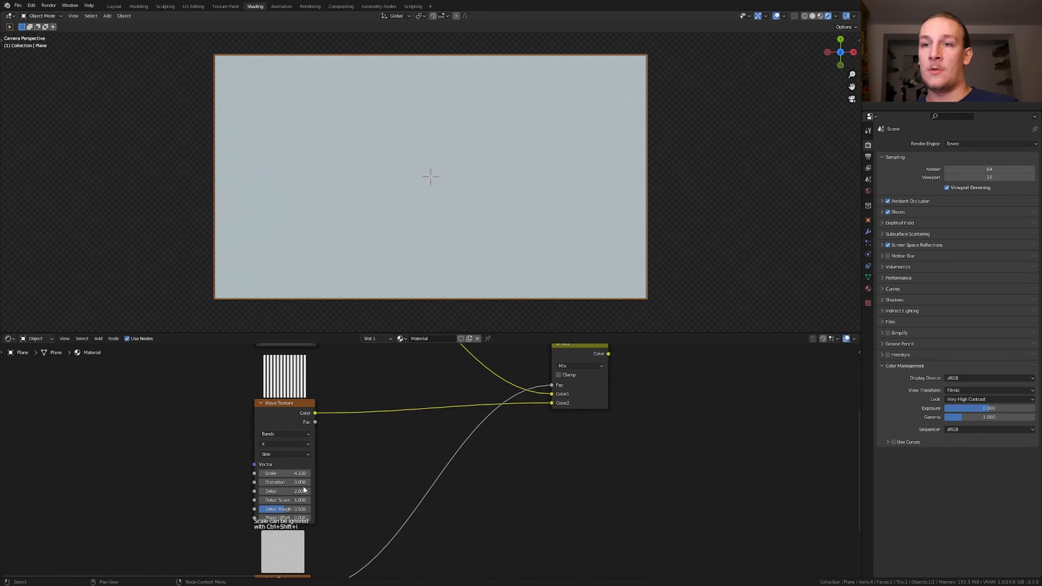
{"action": "left_click", "coordinate": [289, 483]}
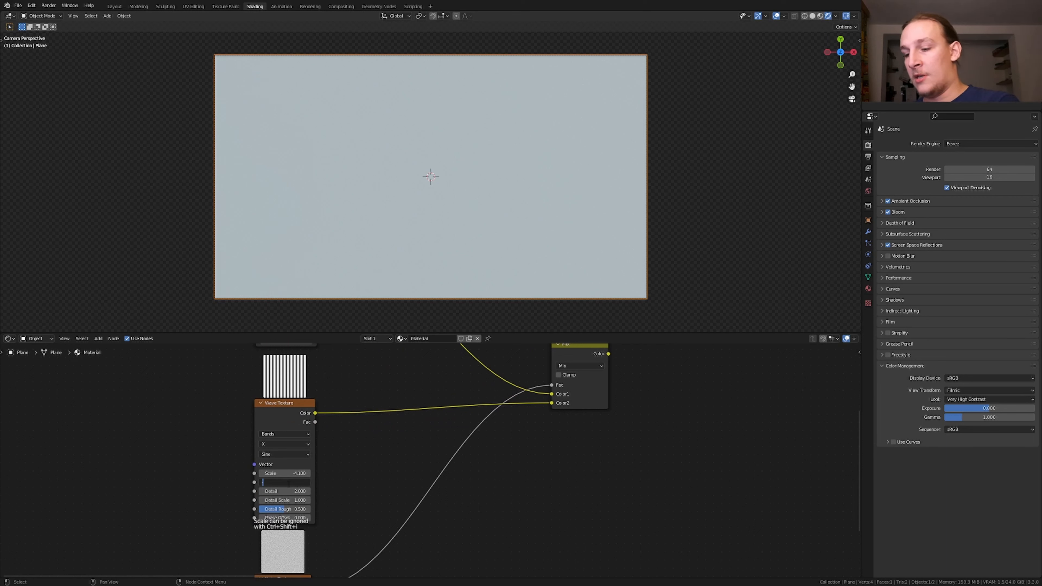
{"action": "key", "text": "Return"}
Set the upper Wave Texture's Distortion to 5.3.
{"action": "middle_click_drag", "start_coordinate": [371, 467], "coordinate": [385, 544]}
{"action": "middle_click_drag", "start_coordinate": [320, 402], "coordinate": [330, 455]}
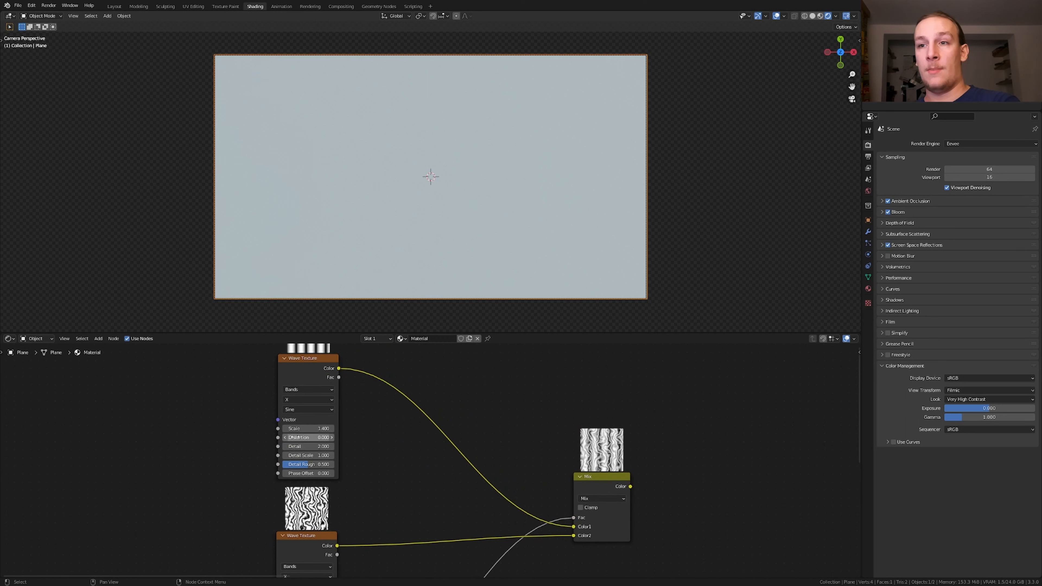
{"action": "left_click", "coordinate": [314, 439]}
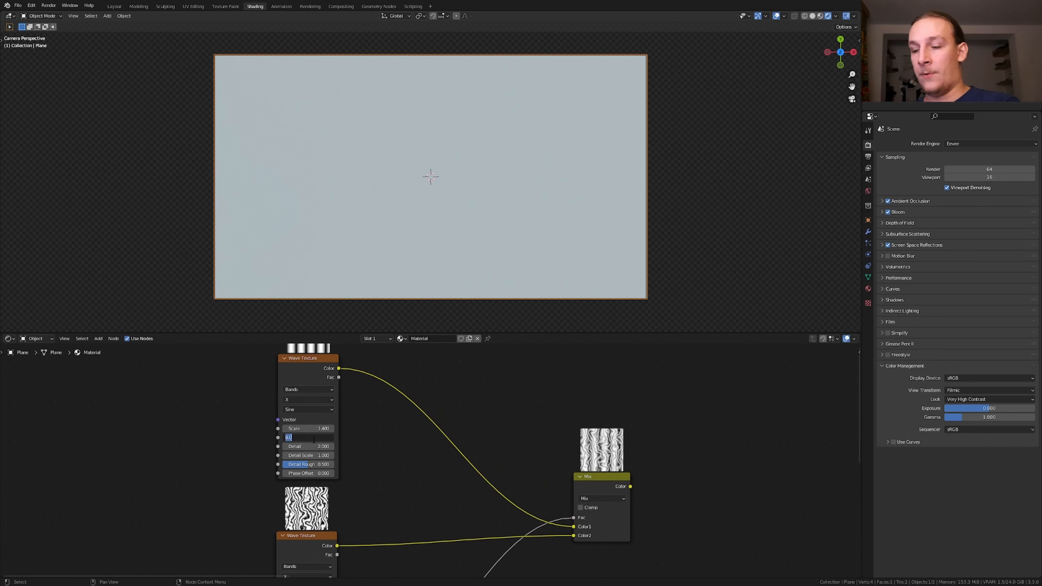
{"action": "type", "text": "5.3"}
{"action": "key", "text": "Return"}
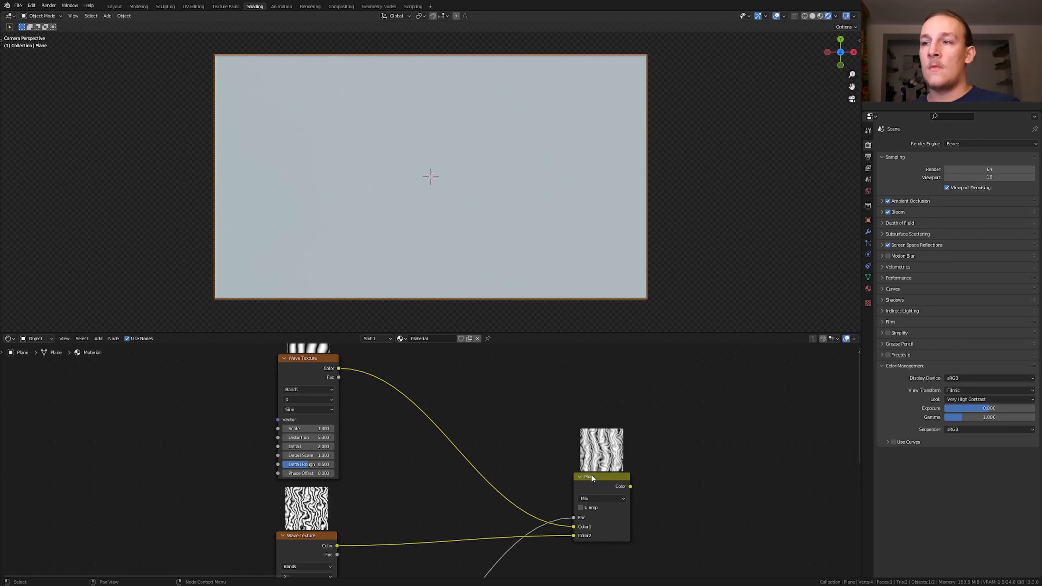
Preview the Mix node by linking its Color to the material output.
{"action": "left_click", "coordinate": [599, 479], "text": "ctrl+shift"}
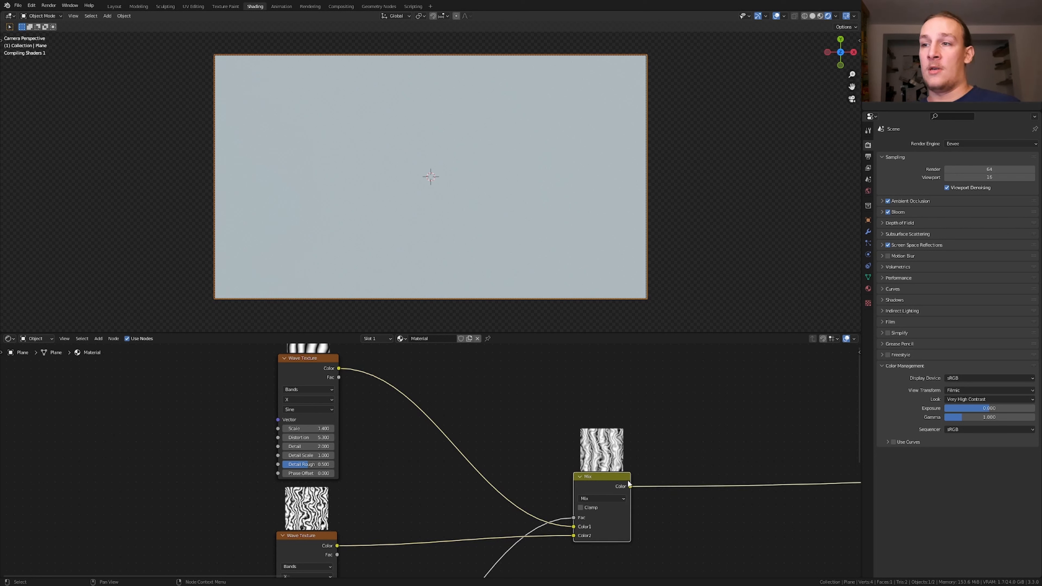
{"action": "middle_click_drag", "start_coordinate": [659, 465], "coordinate": [624, 461]}
{"action": "scroll", "coordinate": [623, 457], "scroll_direction": "up", "scroll_amount": 2}
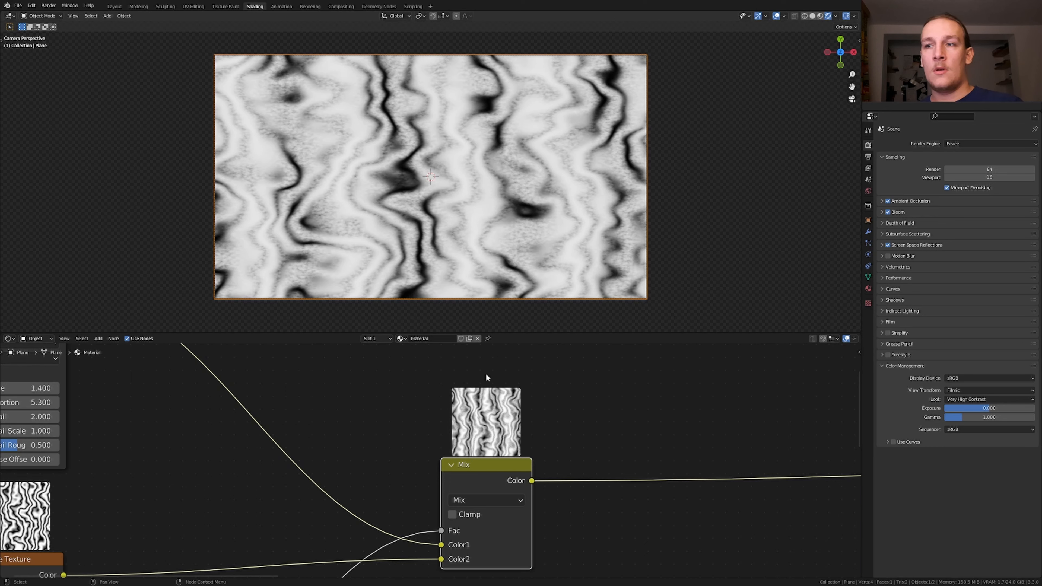
Duplicate the Mix node to the far left of the textures and connect the copy's Color to the Noise Texture's Vector.
{"action": "scroll", "coordinate": [533, 407], "scroll_direction": "down", "scroll_amount": 4}
{"action": "key", "text": "shift+d"}
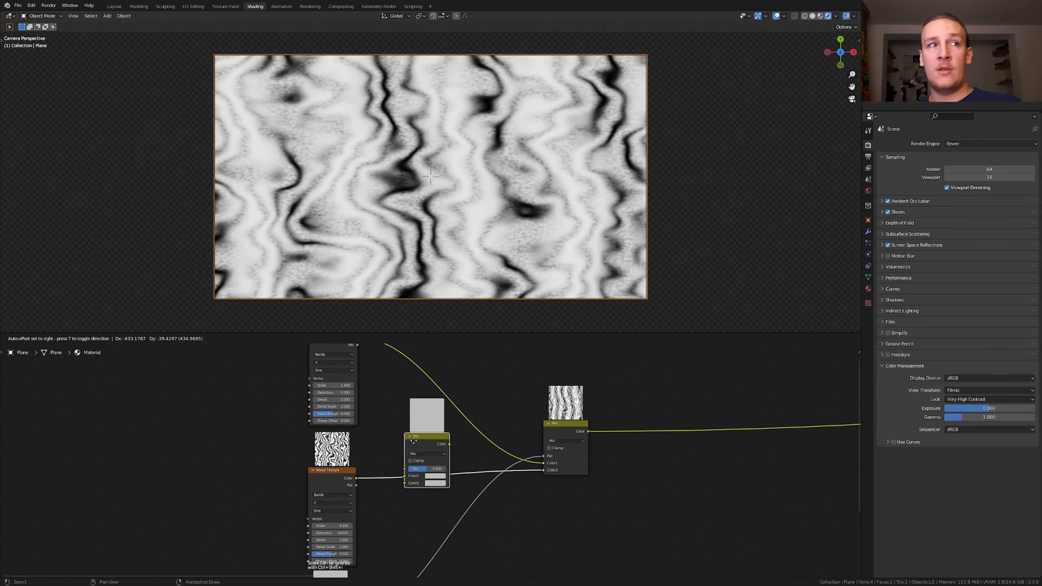
{"action": "left_click", "coordinate": [187, 447]}
{"action": "middle_click_drag", "start_coordinate": [187, 448], "coordinate": [256, 355]}
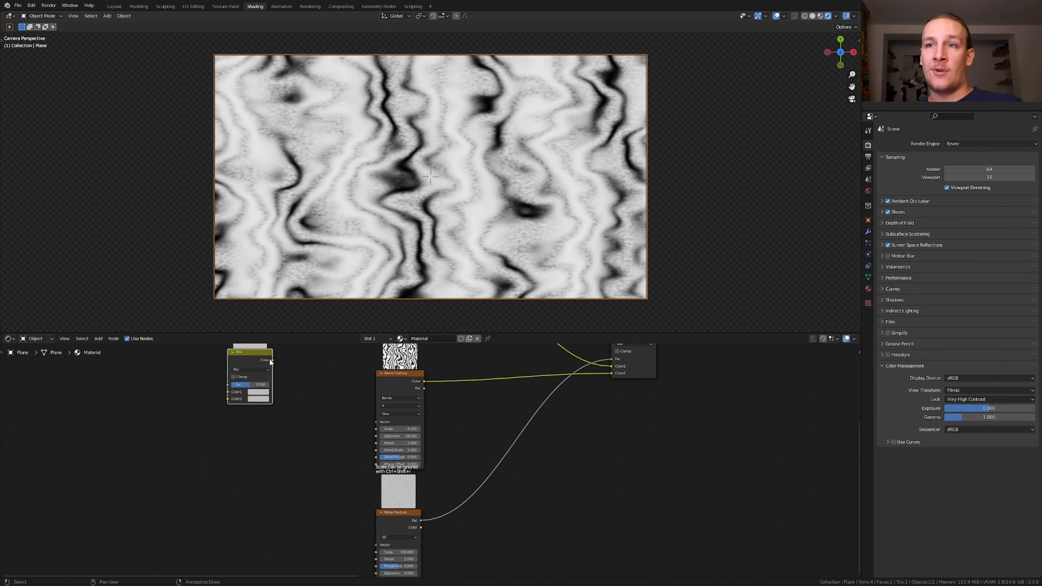
{"action": "left_click_drag", "start_coordinate": [272, 360], "coordinate": [376, 545]}
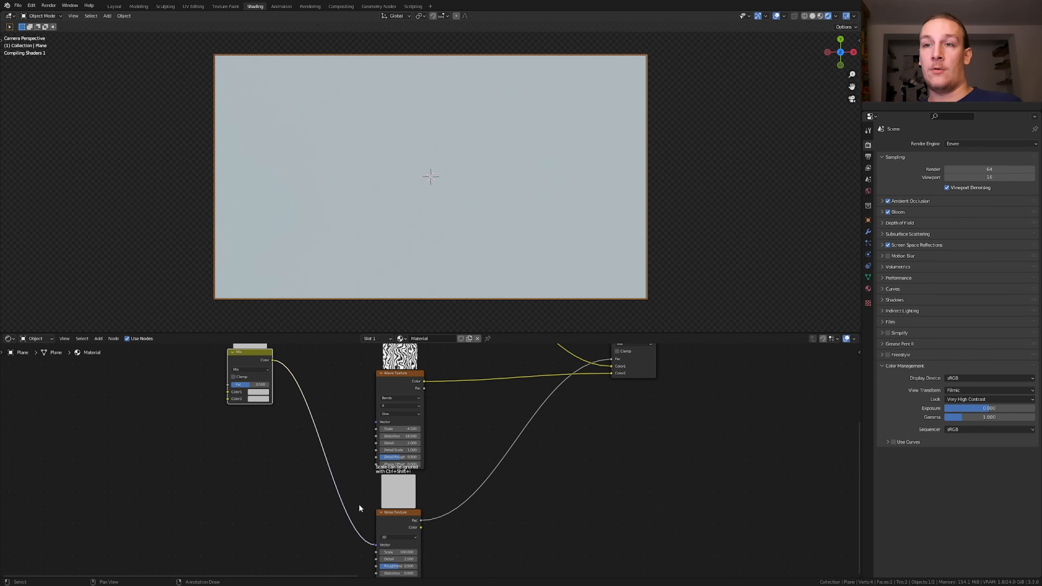
{"action": "middle_click_drag", "start_coordinate": [230, 396], "coordinate": [329, 432]}
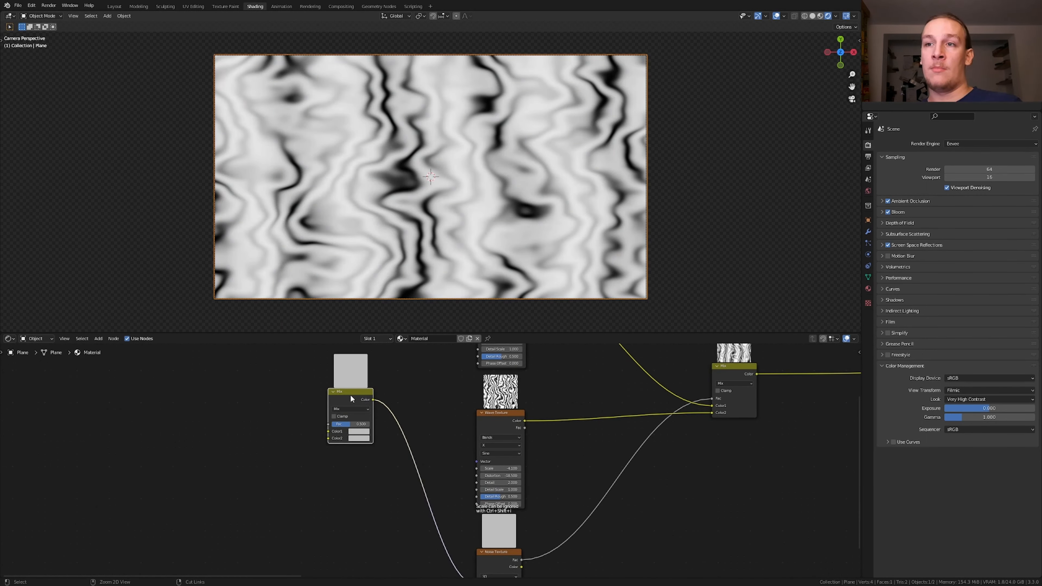
Add Texture Coordinate and Mapping nodes before the duplicated Mix, removing the Image Texture and linking Mapping's Vector to Color1.
{"action": "key", "text": "ctrl+t"}
{"action": "scroll", "coordinate": [296, 412], "scroll_direction": "up", "scroll_amount": 1}
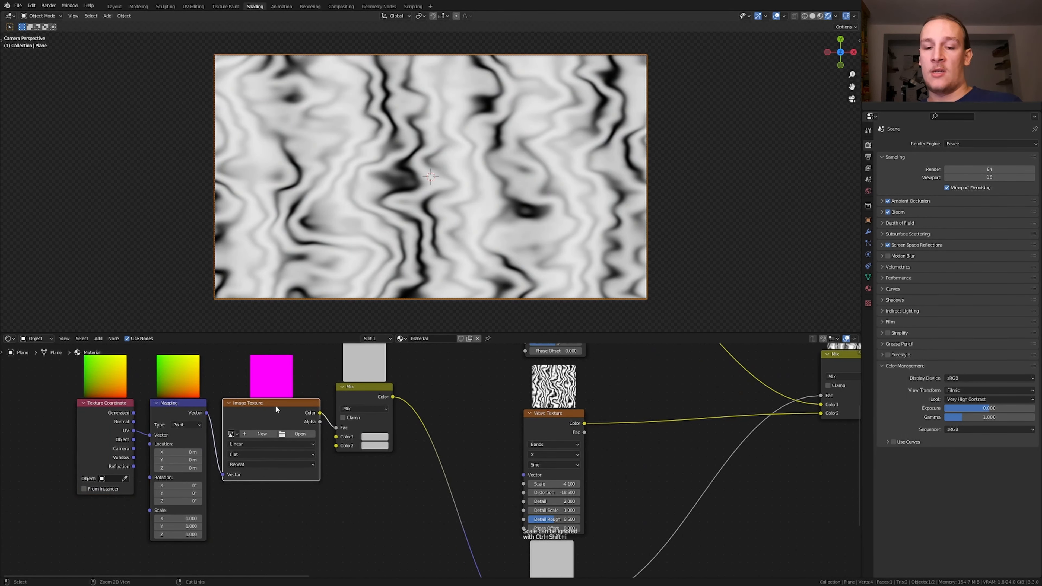
{"action": "key", "text": "x"}
{"action": "left_click_drag", "start_coordinate": [207, 412], "coordinate": [338, 440]}
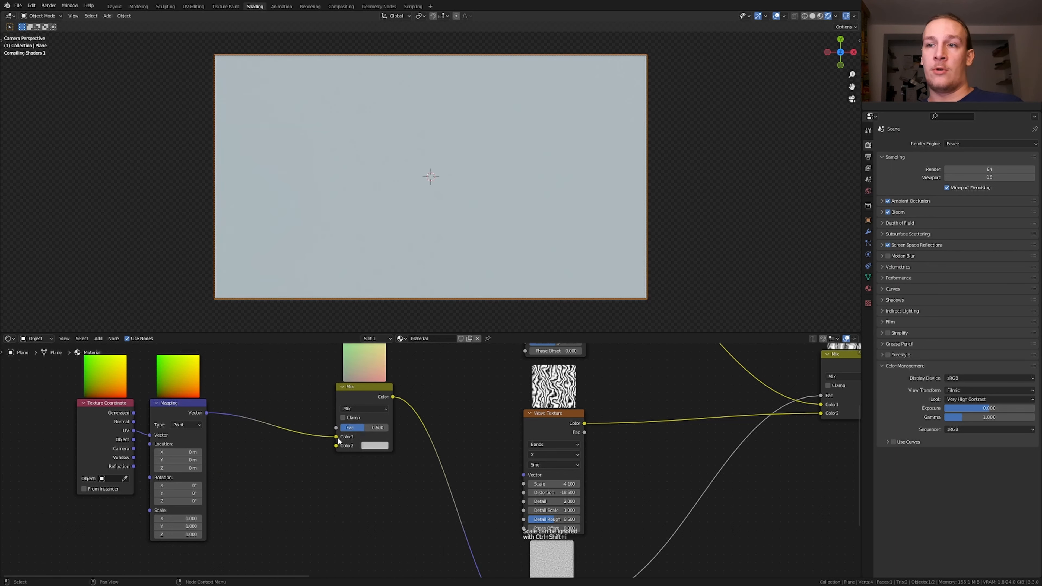
Duplicate the Mapping node and place the copy below the original.
{"action": "middle_click_drag", "start_coordinate": [277, 442], "coordinate": [313, 409]}
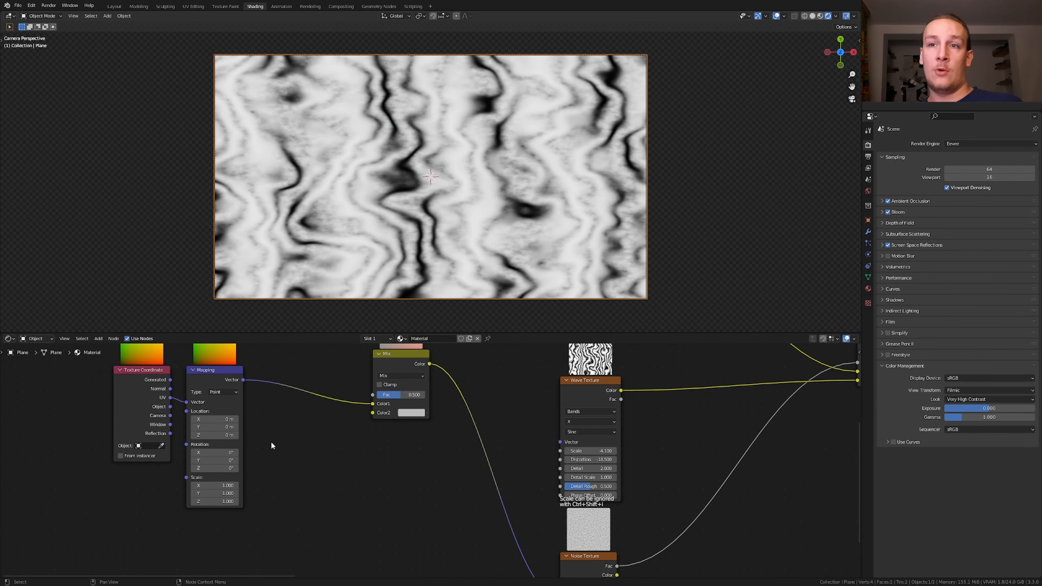
{"action": "left_click", "coordinate": [211, 375]}
{"action": "key", "text": "shift+d"}
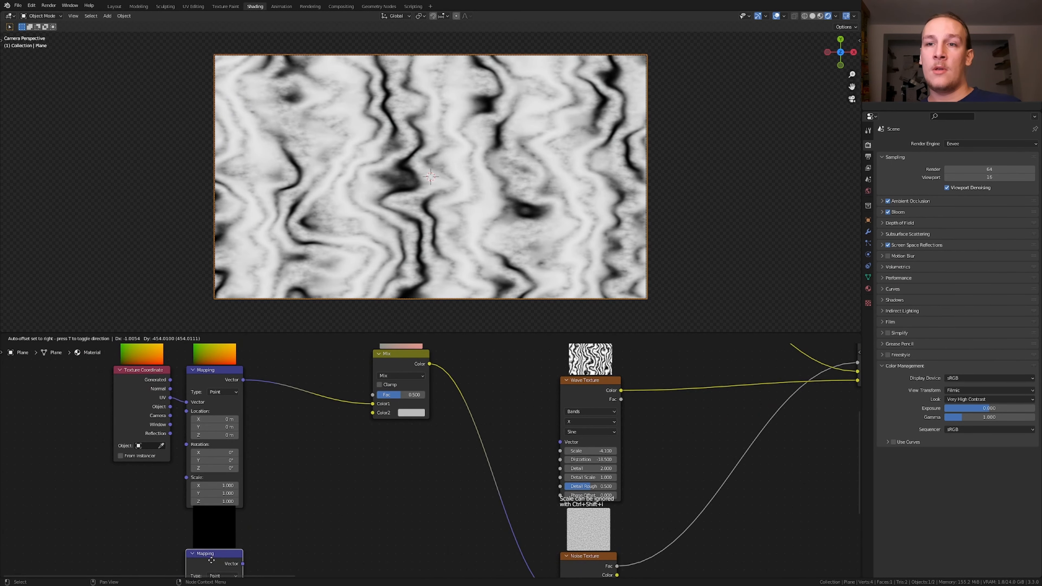
{"action": "left_click", "coordinate": [212, 568]}
Feed both Mapping nodes from the Object coordinates and connect the lower one's Vector to the duplicated Mix's Color2.
{"action": "left_click_drag", "start_coordinate": [171, 406], "coordinate": [232, 490]}
{"action": "scroll", "coordinate": [172, 438], "scroll_direction": "down", "scroll_amount": 3}
{"action": "left_click_drag", "start_coordinate": [255, 448], "coordinate": [309, 394]}
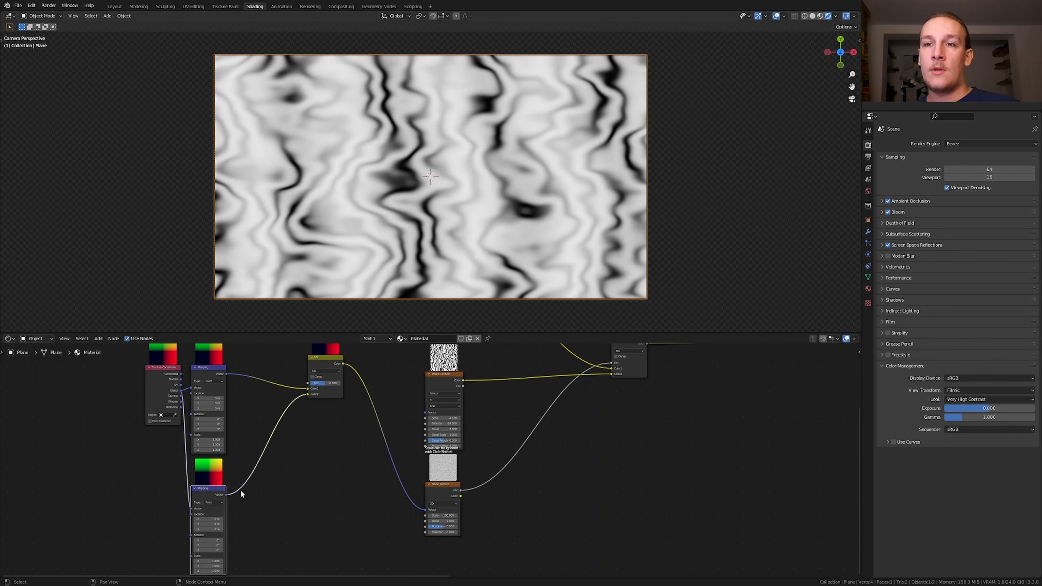
Connect the lower Mapping's Vector to the lower Wave Texture and the upper Mapping's Vector to the upper Wave Texture.
{"action": "left_click_drag", "start_coordinate": [226, 495], "coordinate": [425, 413]}
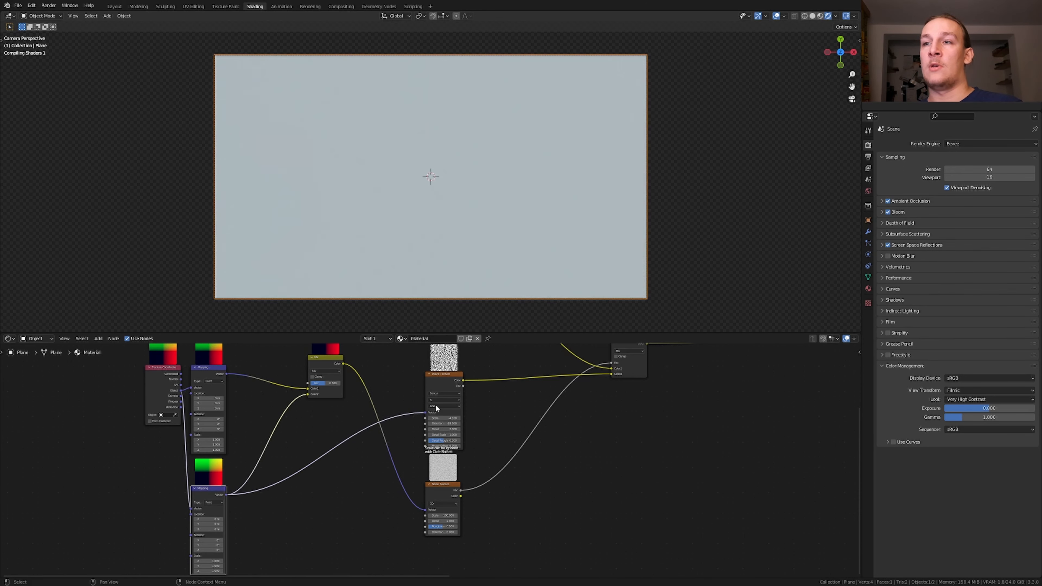
{"action": "middle_click_drag", "start_coordinate": [466, 377], "coordinate": [437, 445]}
{"action": "scroll", "coordinate": [436, 448], "scroll_direction": "down", "scroll_amount": 2}
{"action": "scroll", "coordinate": [434, 451], "scroll_direction": "up", "scroll_amount": 2}
{"action": "middle_click_drag", "start_coordinate": [380, 412], "coordinate": [379, 427]}
{"action": "left_click_drag", "start_coordinate": [194, 455], "coordinate": [396, 383]}
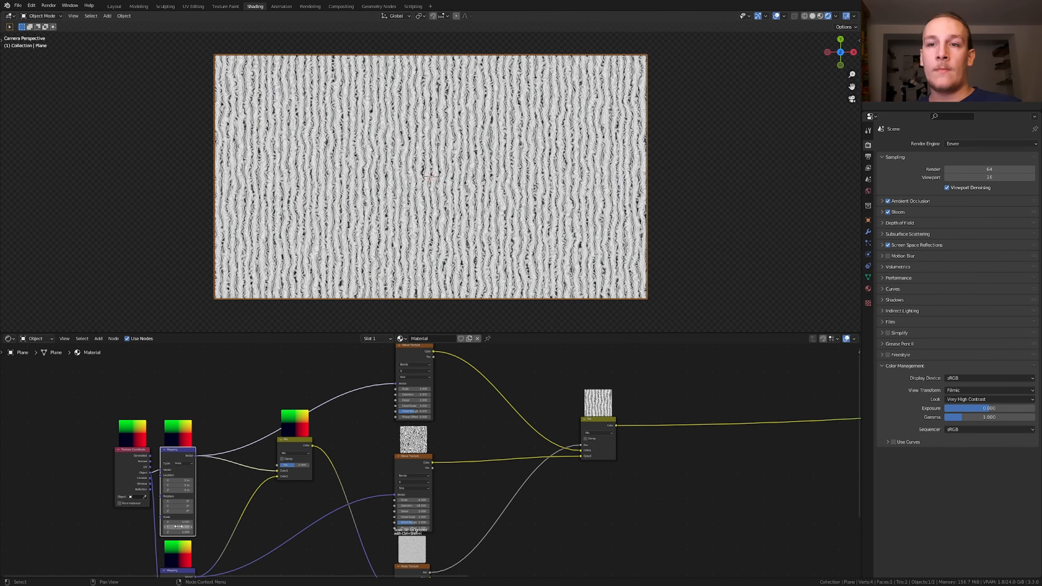
Insert a keyframe on the upper Mapping node's Rotation.
{"action": "middle_click_drag", "start_coordinate": [171, 520], "coordinate": [268, 484]}
{"action": "scroll", "coordinate": [267, 483], "scroll_direction": "up", "scroll_amount": 6}
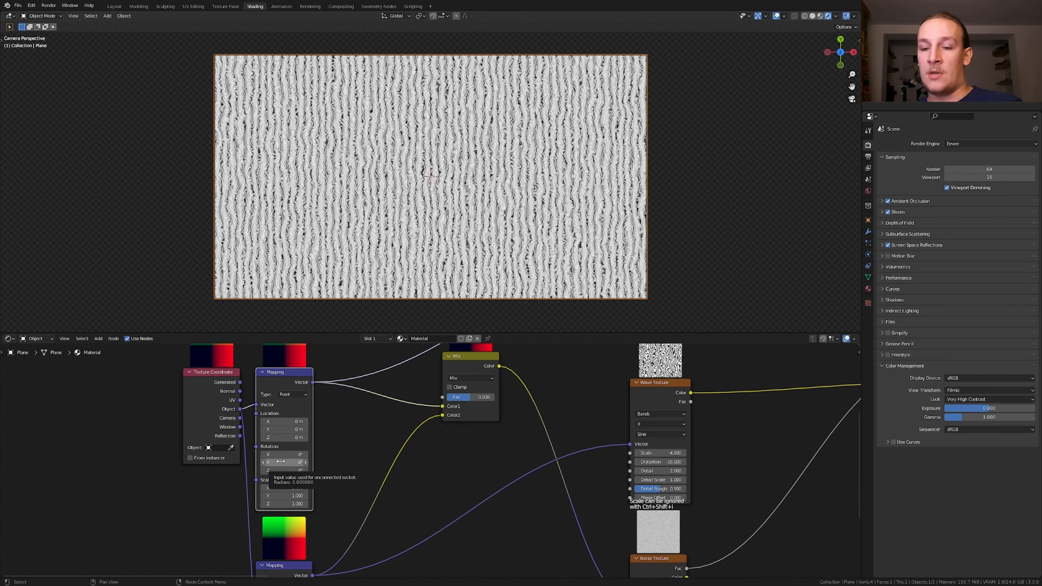
{"action": "key", "text": "i"}
Set the lower Mapping node's Z Rotation to 90°.
{"action": "middle_click_drag", "start_coordinate": [323, 571], "coordinate": [324, 397]}
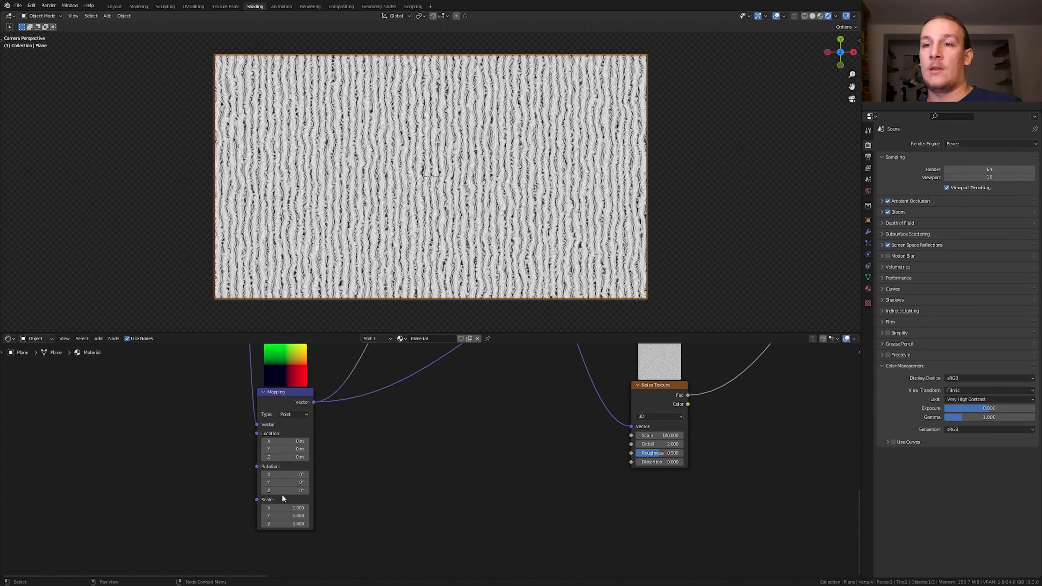
{"action": "double_click", "coordinate": [289, 491]}
{"action": "type", "text": "90"}
{"action": "key", "text": "Return"}
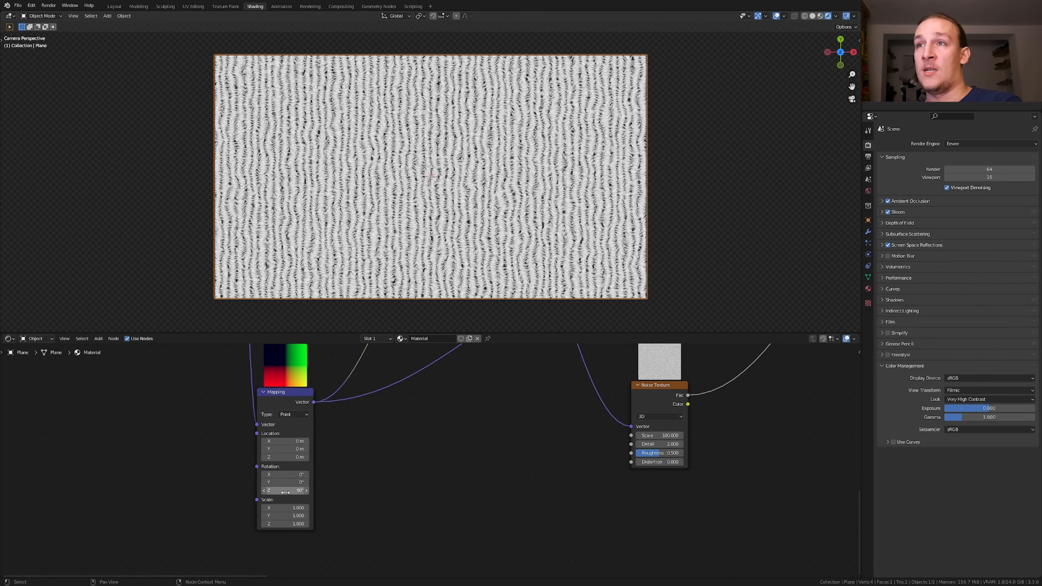
Insert keyframes on the Distortion values of the lower and upper Wave Texture nodes.
{"action": "scroll", "coordinate": [286, 490], "scroll_direction": "down", "scroll_amount": 3}
{"action": "middle_click_drag", "start_coordinate": [656, 394], "coordinate": [556, 533]}
{"action": "scroll", "coordinate": [525, 505], "scroll_direction": "up", "scroll_amount": 6}
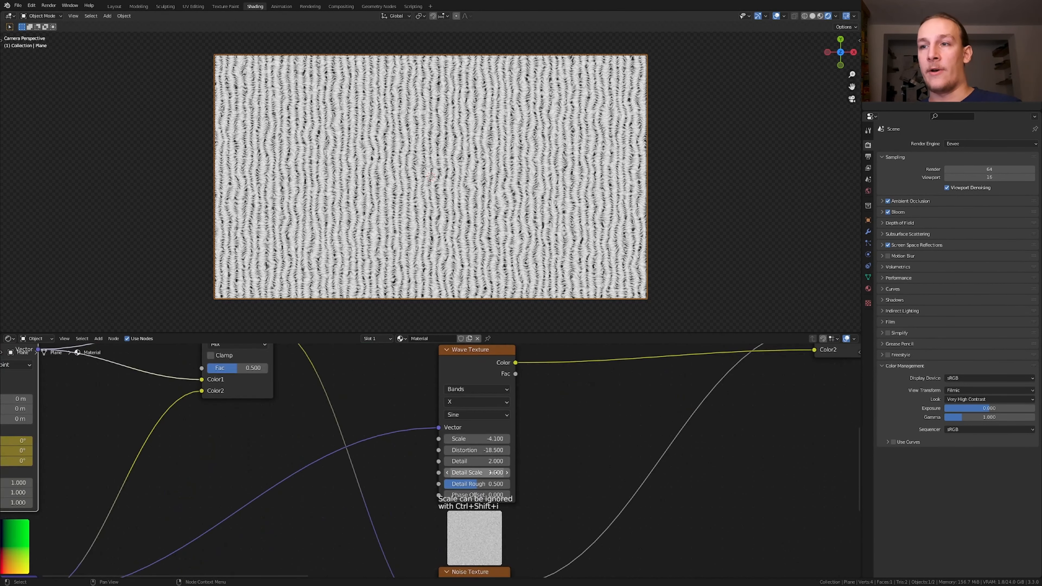
{"action": "key", "text": "i"}
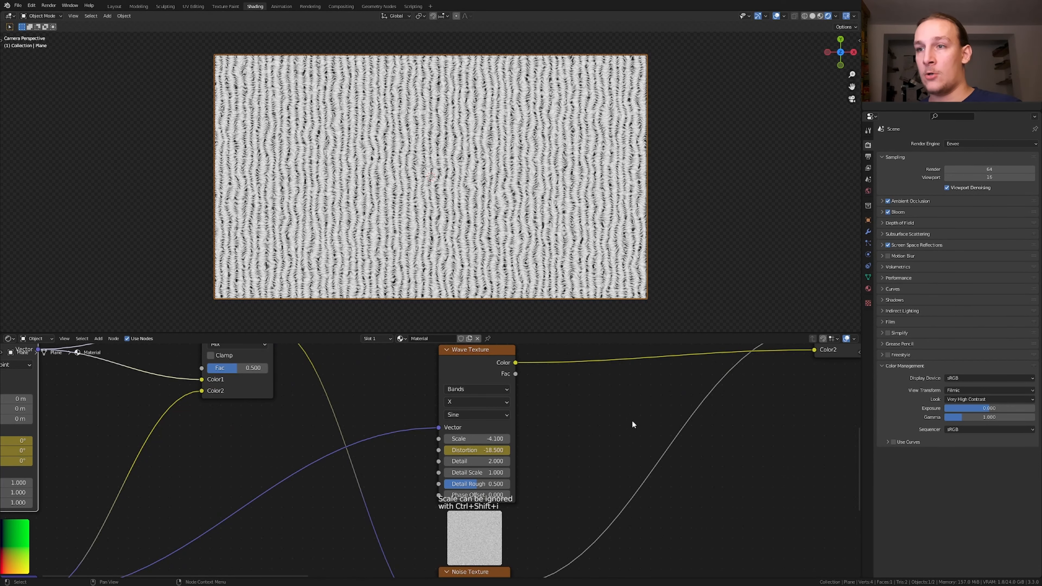
{"action": "scroll", "coordinate": [616, 400], "scroll_direction": "down", "scroll_amount": 5}
{"action": "middle_click_drag", "start_coordinate": [596, 377], "coordinate": [527, 504]}
{"action": "scroll", "coordinate": [461, 419], "scroll_direction": "up", "scroll_amount": 5}
{"action": "key", "text": "i"}
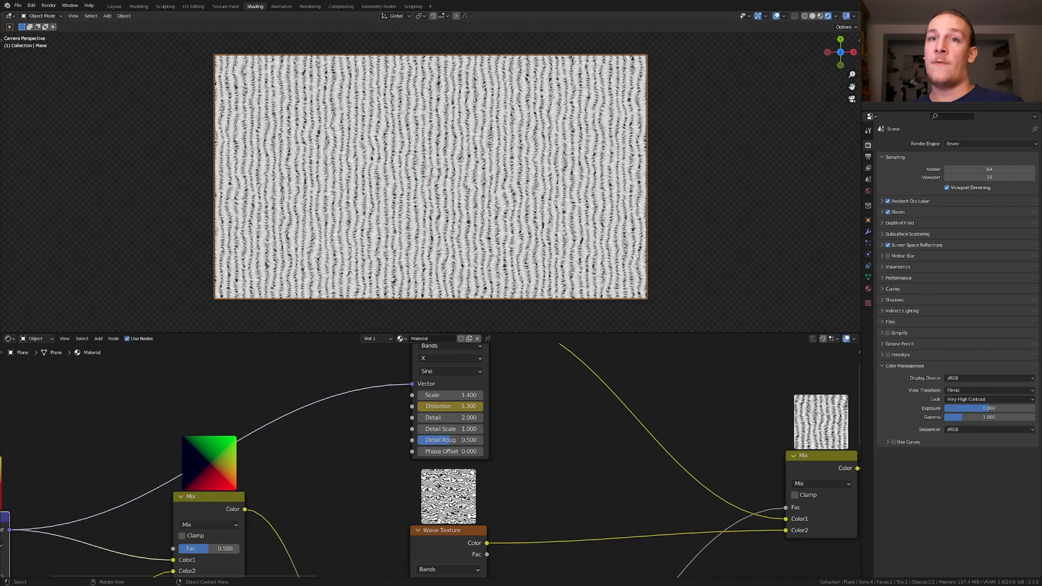
Split the 3D viewport horizontally and switch the lower part to the Graph Editor.
{"action": "mouse_move", "coordinate": [3, 328]}
{"action": "left_mouse_down"}
{"action": "mouse_move", "coordinate": [49, 284]}
{"action": "mouse_move", "coordinate": [78, 208]}
{"action": "left_mouse_up"}
{"action": "left_click", "coordinate": [9, 215]}
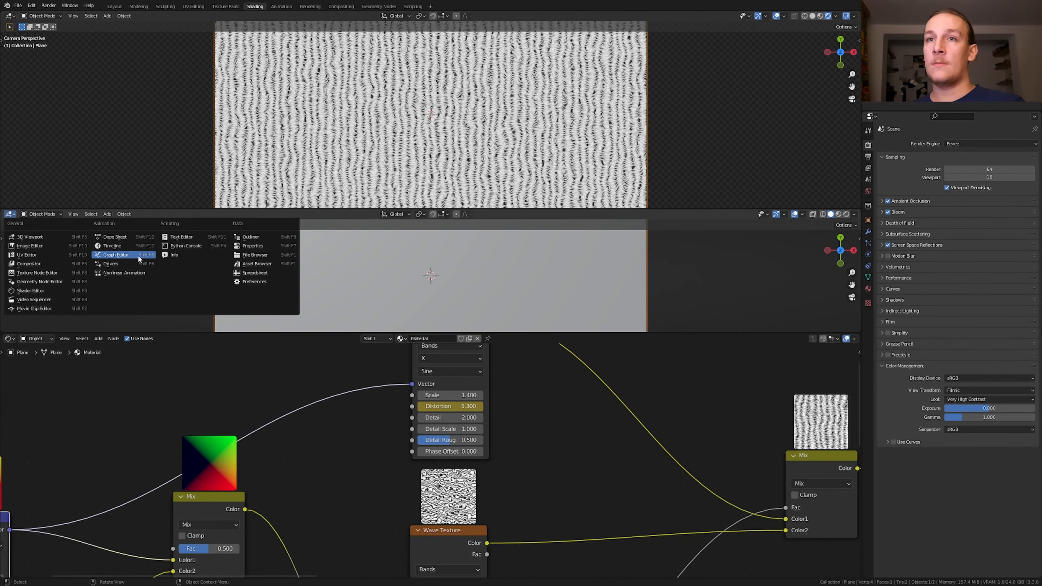
{"action": "left_click", "coordinate": [116, 254]}
Select the upper Wave Texture's Distortion curve in the Graph Editor and add a Noise modifier to it.
{"action": "scroll", "coordinate": [365, 486], "scroll_direction": "down", "scroll_amount": 5}
{"action": "scroll", "coordinate": [415, 406], "scroll_direction": "up", "scroll_amount": 4}
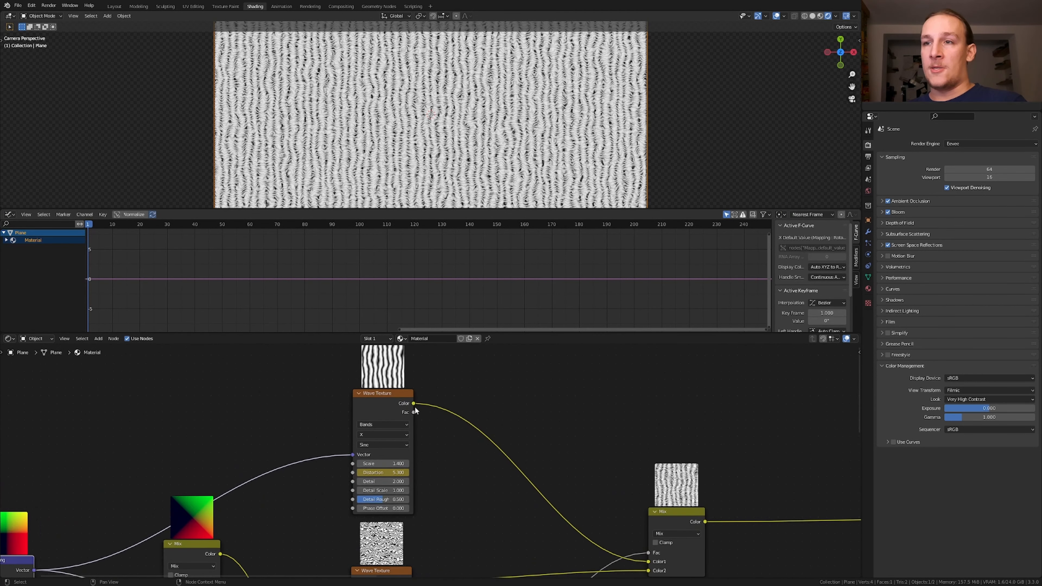
{"action": "left_click", "coordinate": [385, 400]}
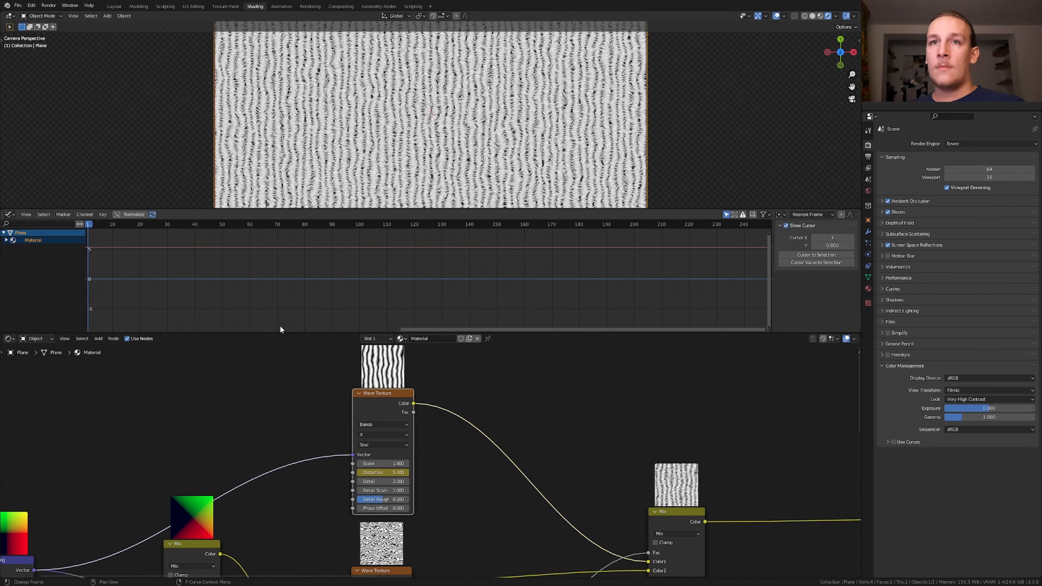
{"action": "left_click", "coordinate": [7, 241]}
{"action": "left_click", "coordinate": [10, 247]}
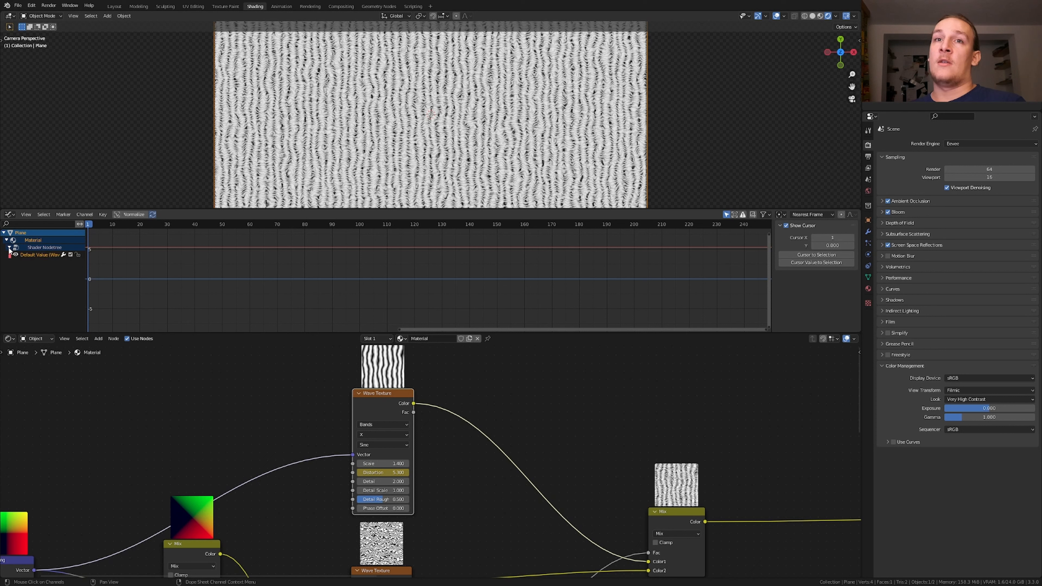
{"action": "left_click", "coordinate": [39, 254]}
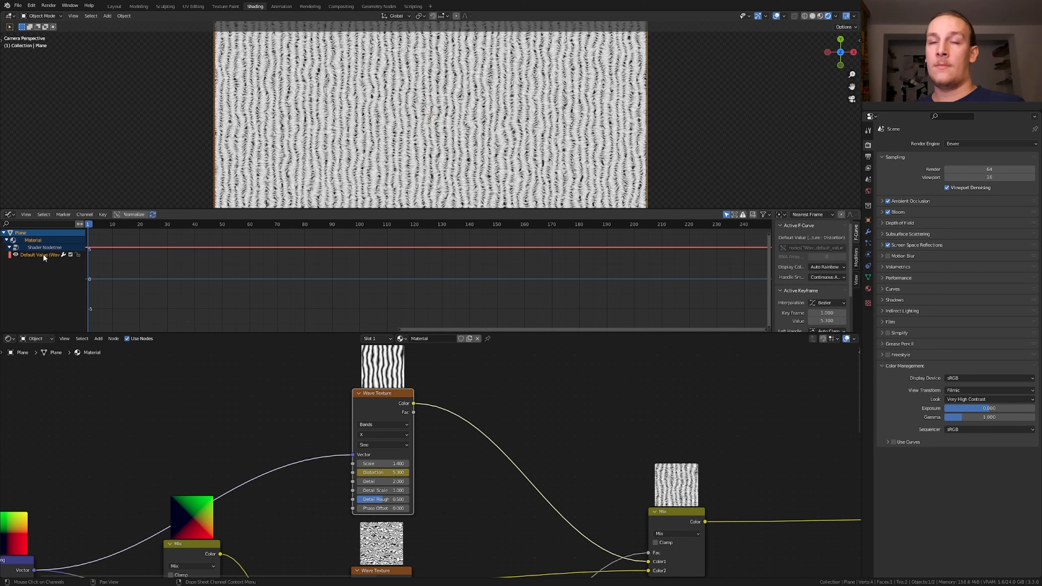
{"action": "left_click", "coordinate": [856, 255]}
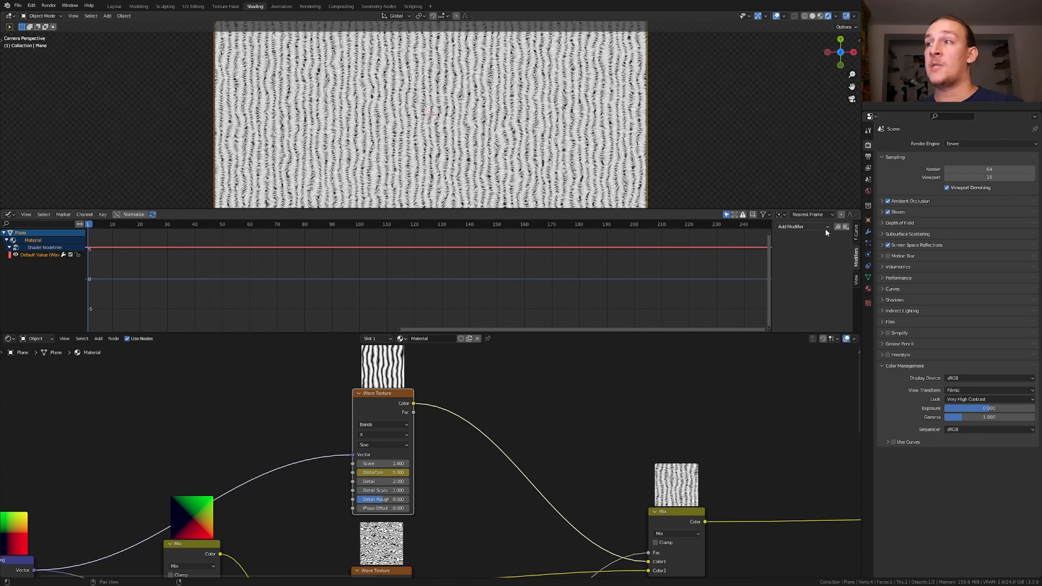
{"action": "left_click", "coordinate": [826, 228]}
{"action": "left_click", "coordinate": [808, 272]}
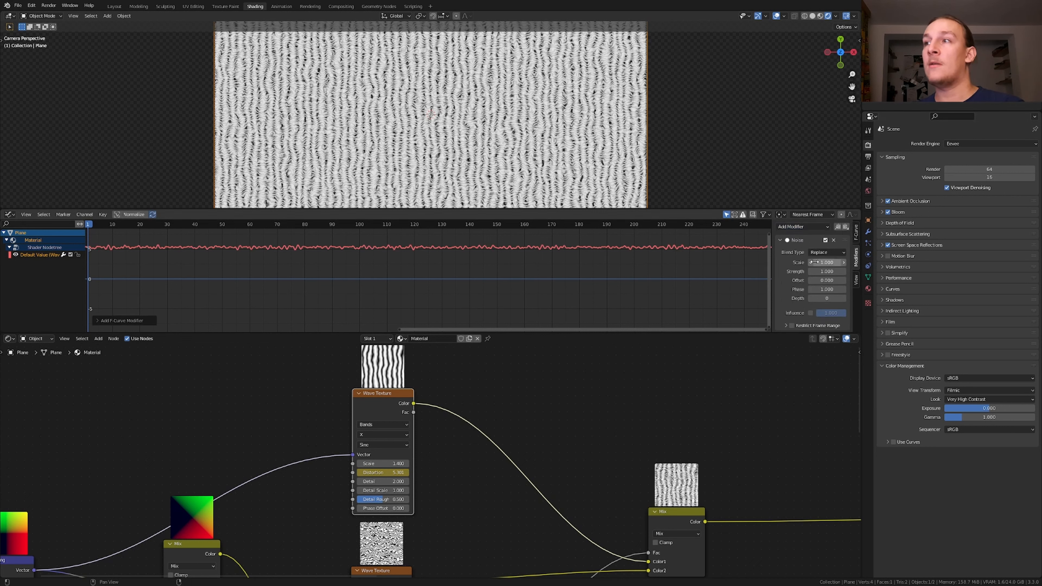
Set the upper Wave Texture distortion curve's Noise modifier to Scale 2.5, Strength 100 and Offset 550.
{"action": "left_click", "coordinate": [823, 263]}
{"action": "type", "text": "2"}
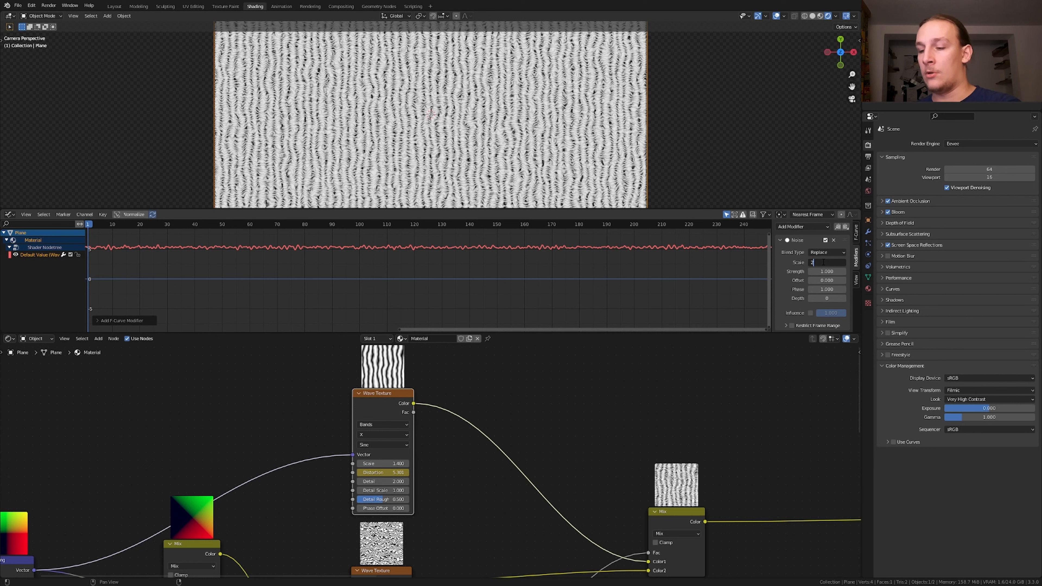
{"action": "type", "text": ".5"}
{"action": "key", "text": "Return"}
{"action": "left_click", "coordinate": [822, 271]}
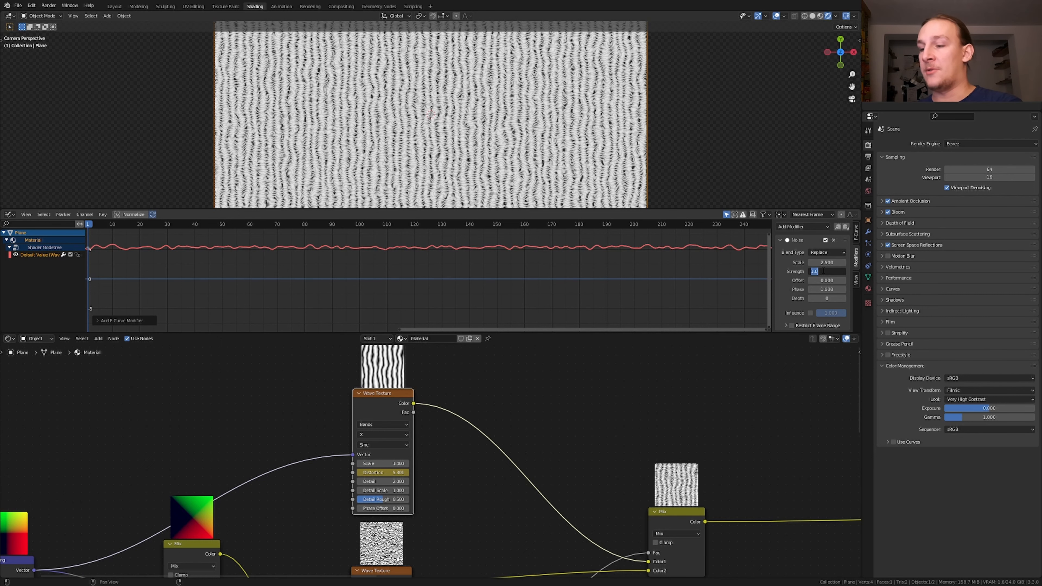
{"action": "type", "text": "100"}
{"action": "key", "text": "Return"}
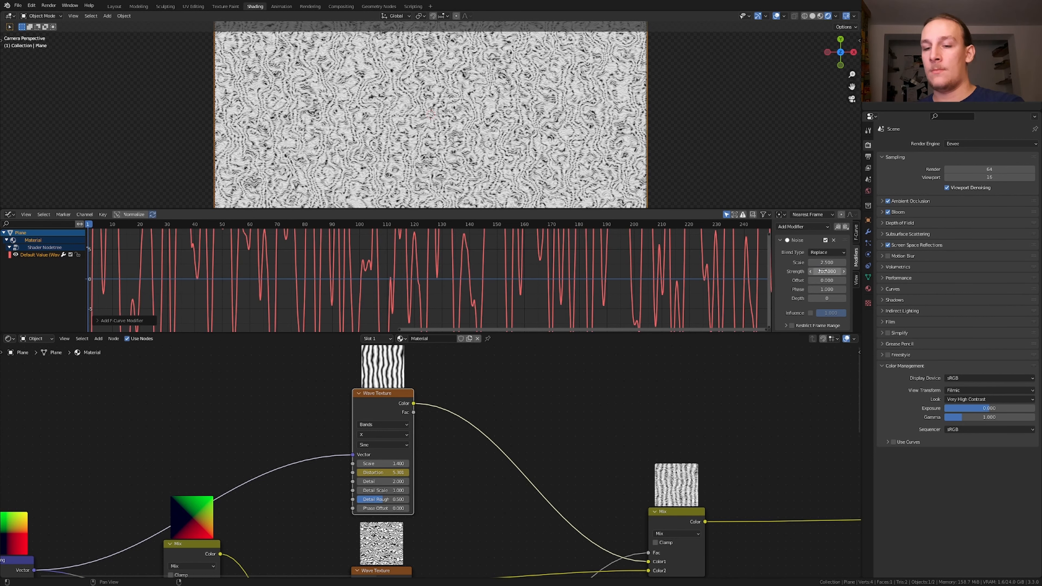
{"action": "left_click", "coordinate": [828, 281]}
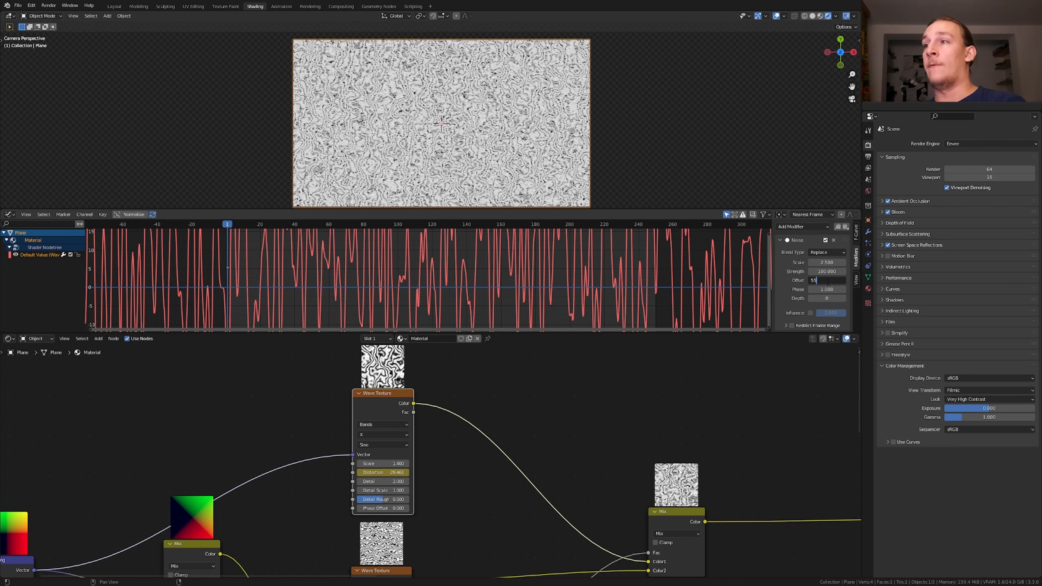
{"action": "type", "text": "550"}
{"action": "key", "text": "Return"}
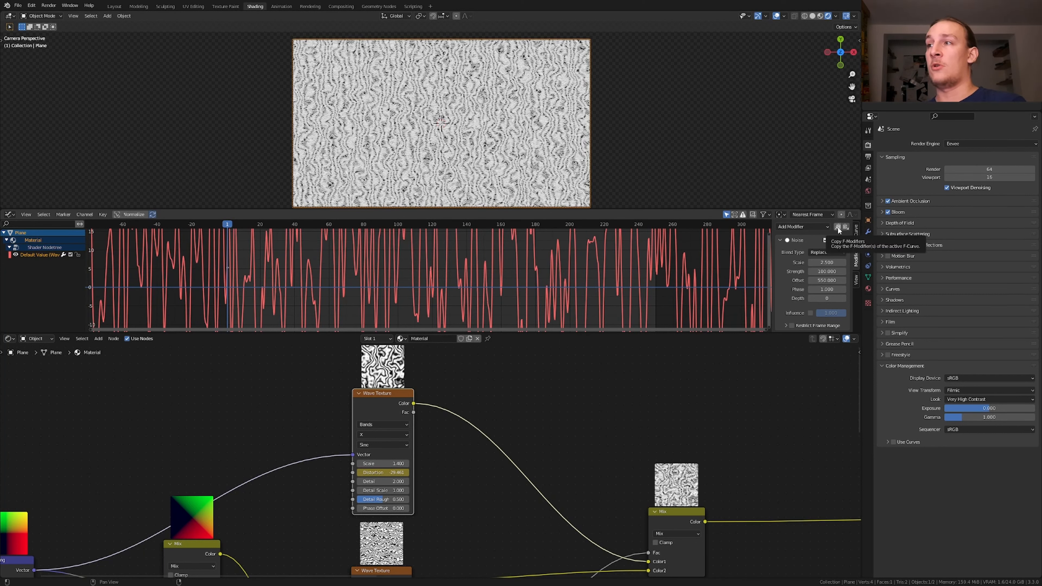
Copy the Noise modifier and paste it onto the lower Wave Texture's Distortion curve.
{"action": "left_click", "coordinate": [838, 228]}
{"action": "middle_click_drag", "start_coordinate": [460, 523], "coordinate": [468, 388]}
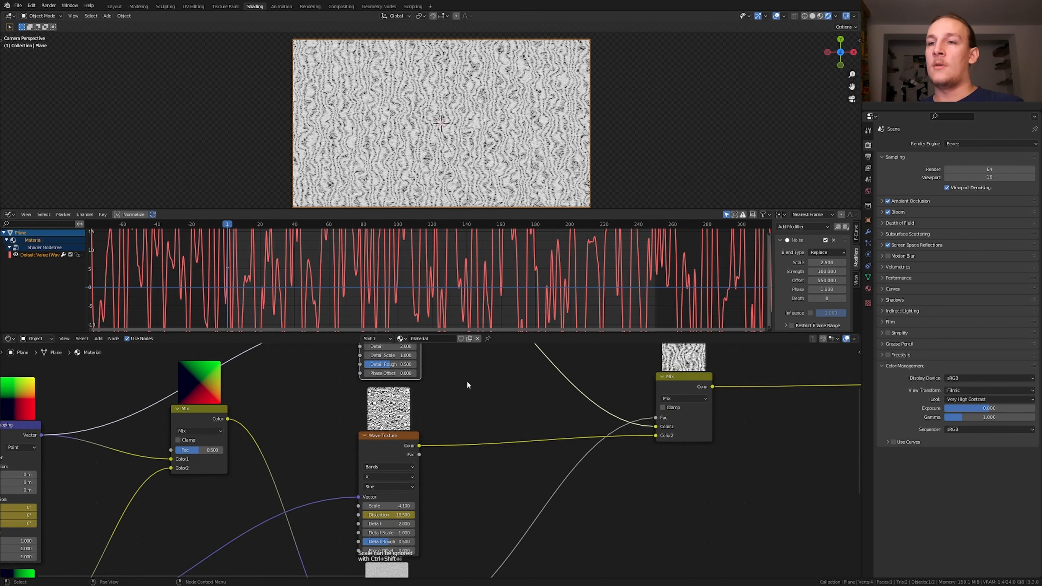
{"action": "left_click", "coordinate": [387, 436]}
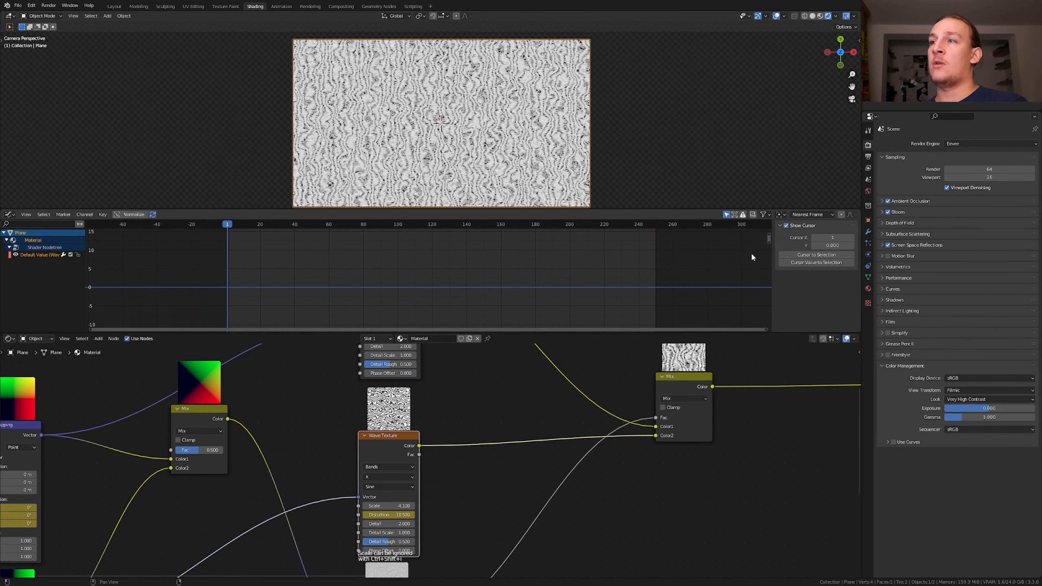
{"action": "left_click", "coordinate": [48, 255]}
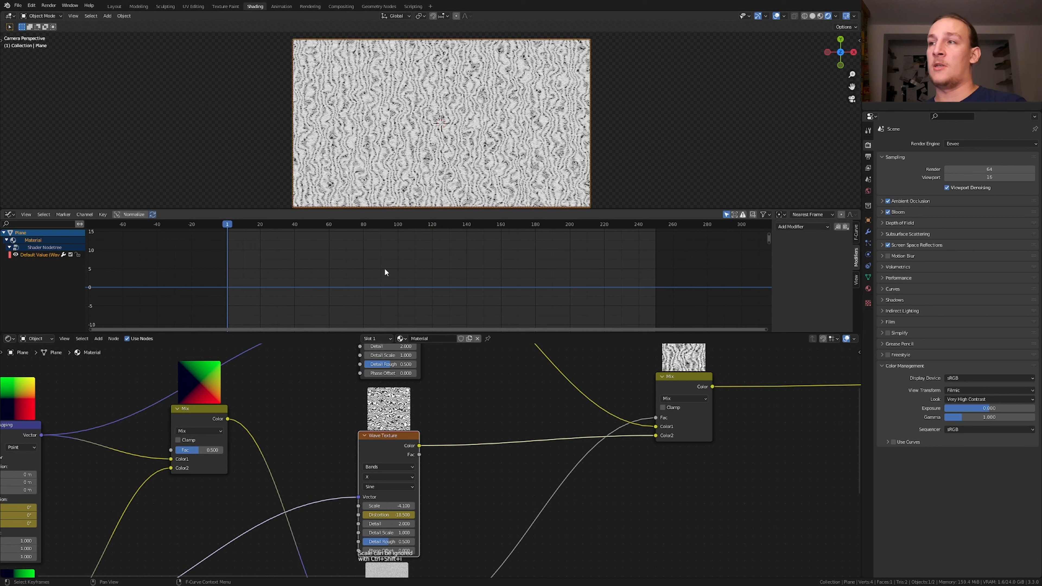
{"action": "left_click", "coordinate": [846, 227]}
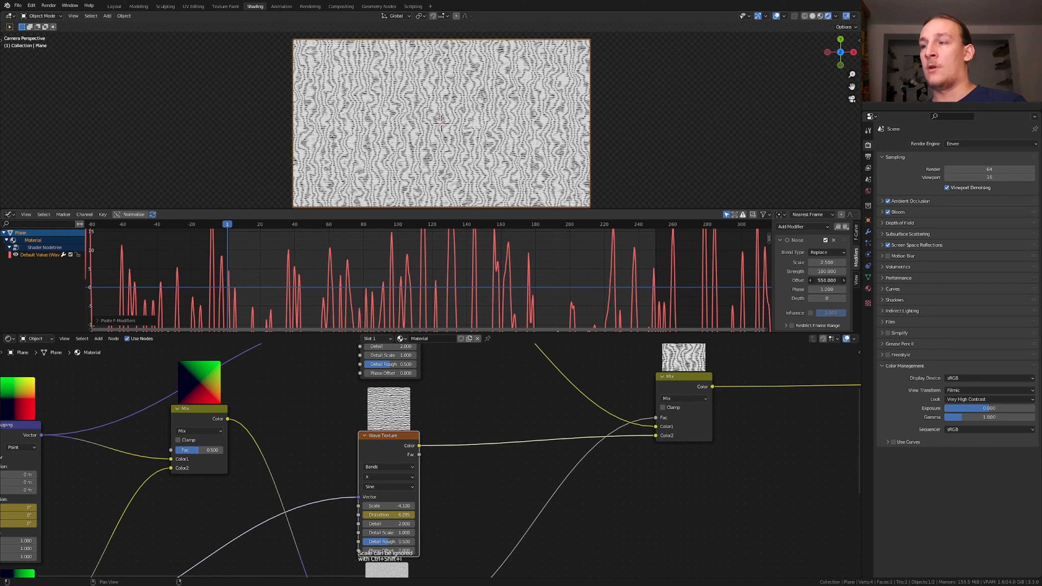
Set the pasted Noise modifier's Offset to 150 and play back the animation up to about frame 60.
{"action": "left_click", "coordinate": [830, 280]}
{"action": "type", "text": "150"}
{"action": "key", "text": "Return"}
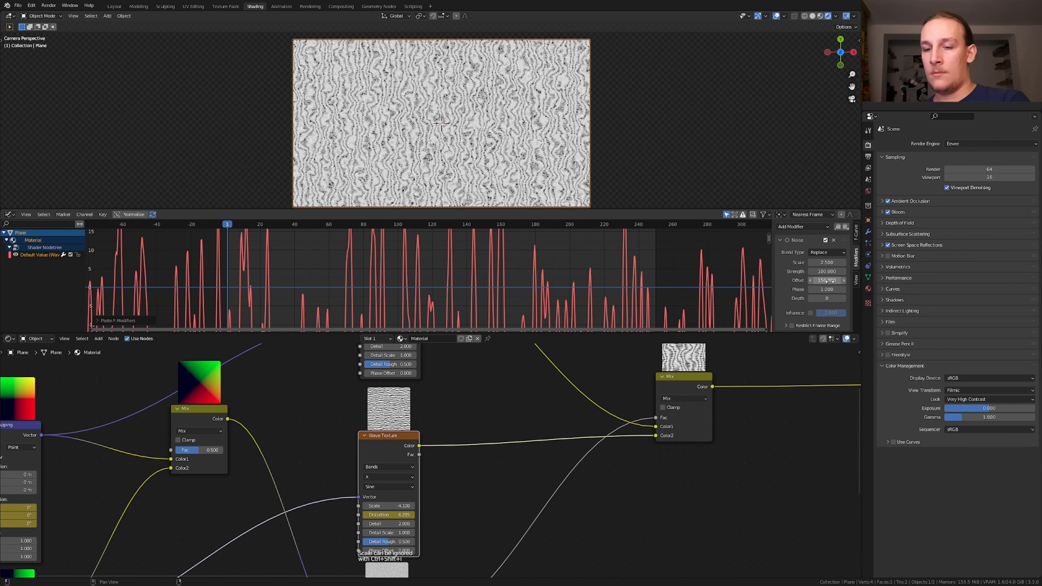
{"action": "key", "text": "space"}
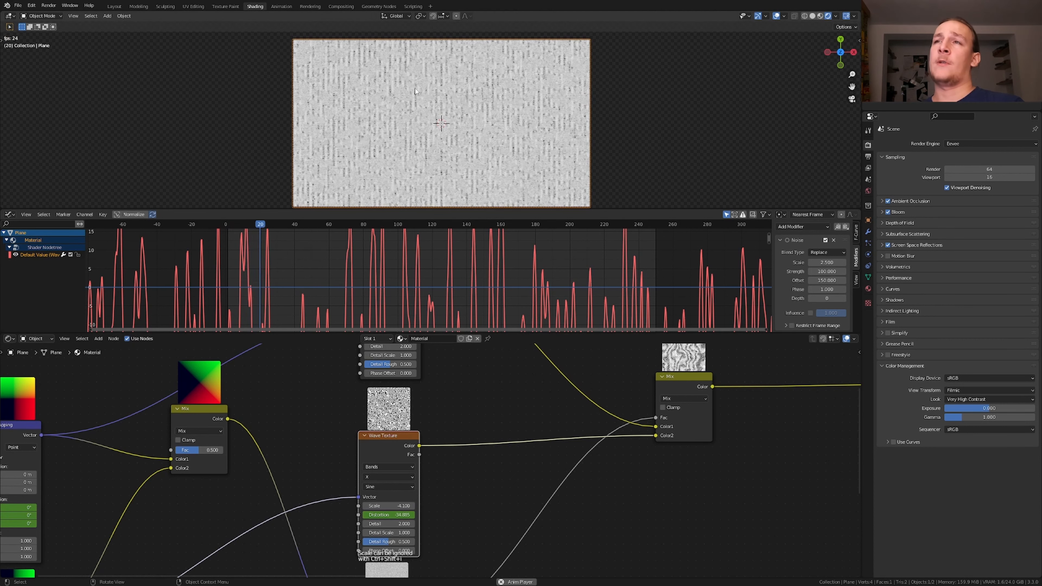
{"action": "key", "text": "space"}
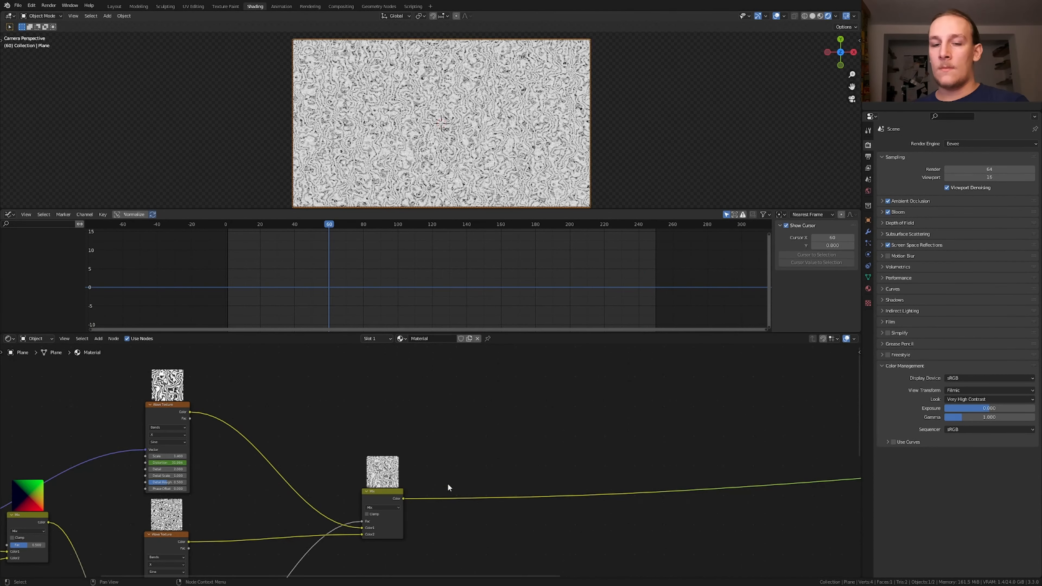
Add a Brick Texture, connect the Mix node's Color to its Color2 input, and preview the Brick Texture.
{"action": "middle_click_drag", "start_coordinate": [486, 430], "coordinate": [485, 438], "text": "shift"}
{"action": "key", "text": "shift+a"}
{"action": "mouse_move", "coordinate": [484, 435]}
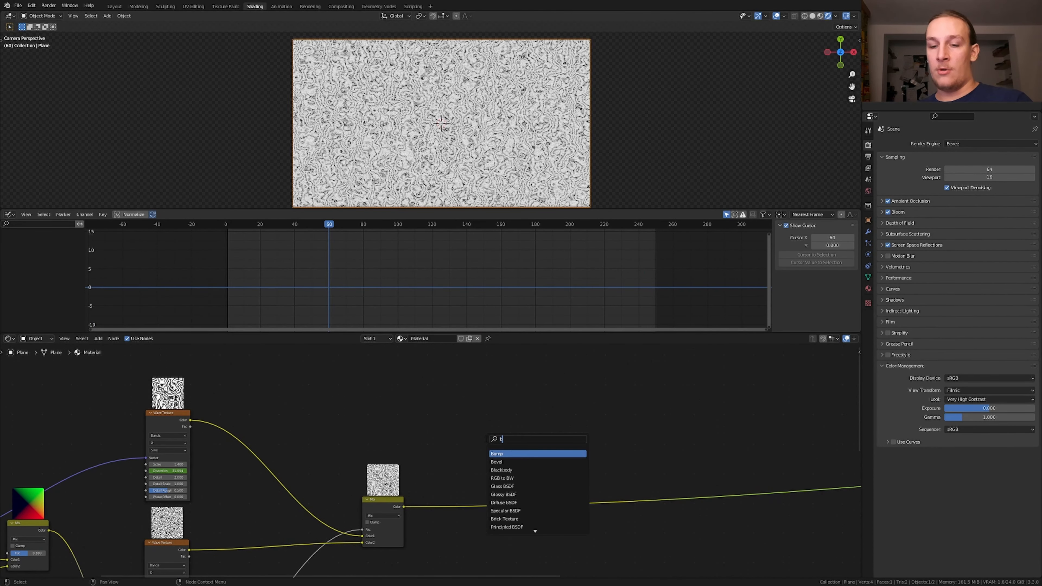
{"action": "left_click", "coordinate": [521, 453]}
{"action": "left_click", "coordinate": [514, 383]}
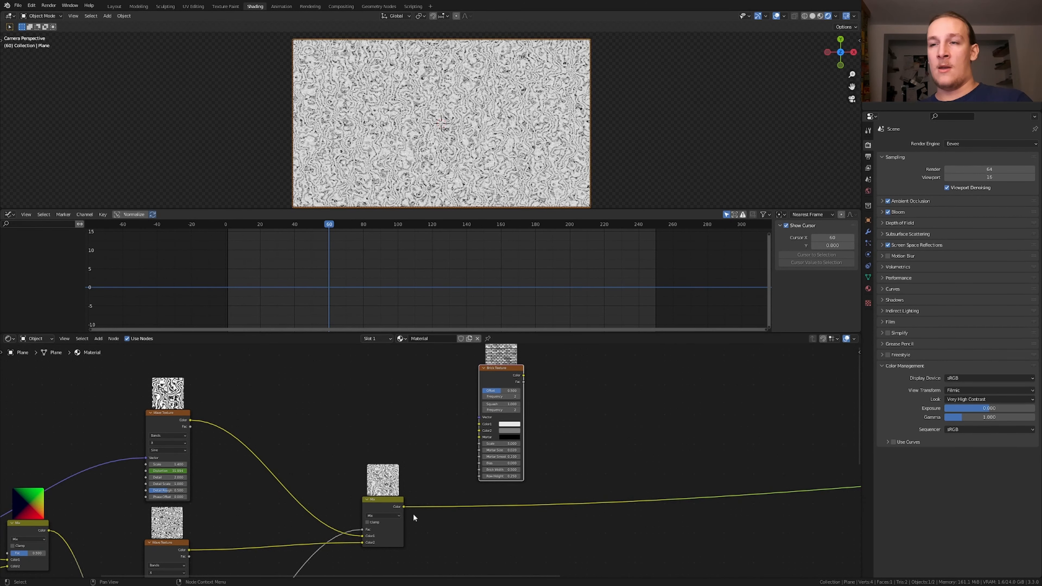
{"action": "left_click_drag", "start_coordinate": [404, 508], "coordinate": [479, 430]}
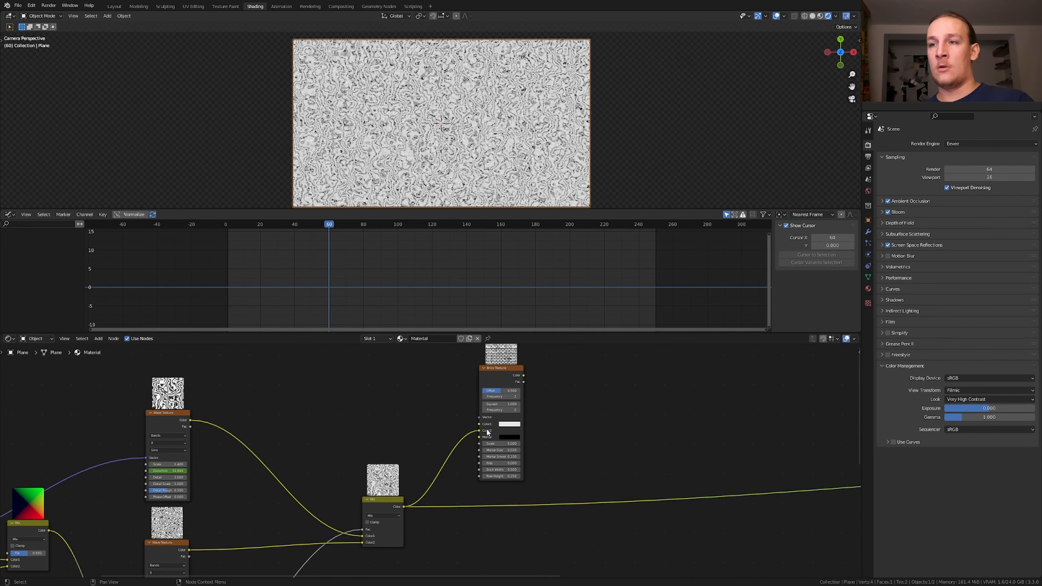
{"action": "left_click", "coordinate": [500, 376], "text": "ctrl+shift"}
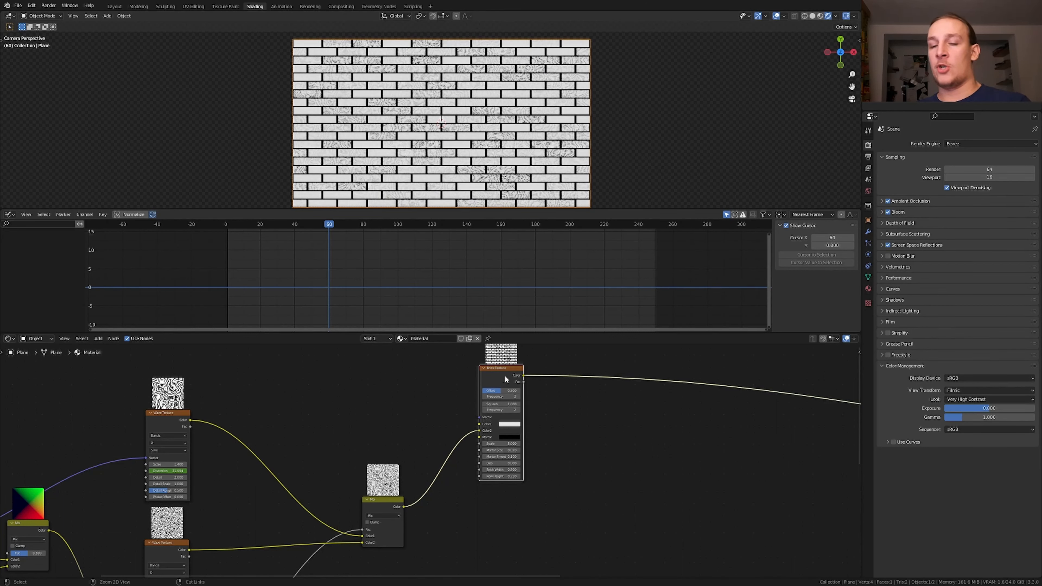
Add Texture Coordinate and Mapping nodes to the Brick Texture and place them above the Mix node.
{"action": "key", "text": "ctrl+t"}
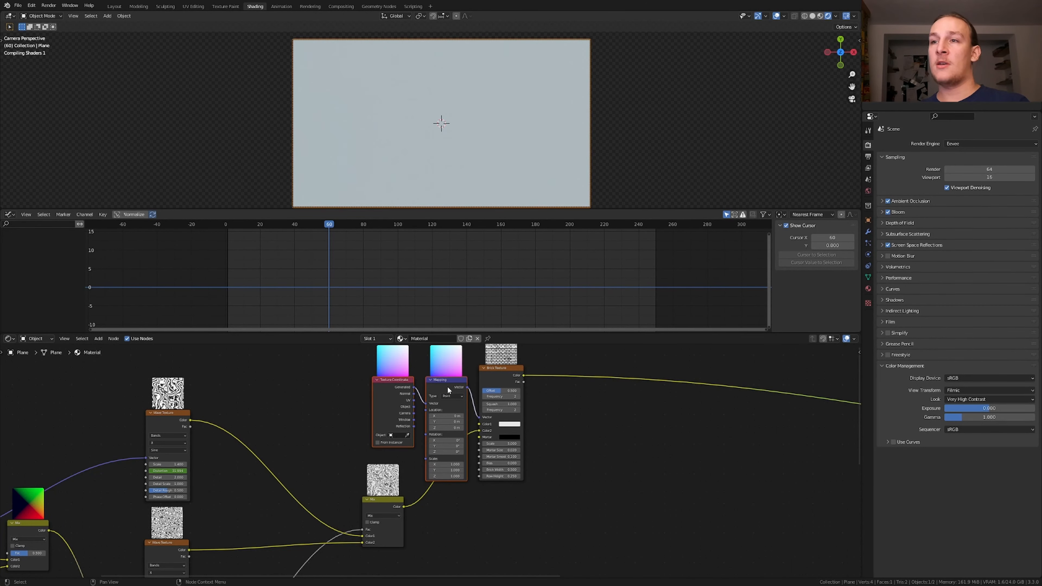
{"action": "key", "text": "g"}
{"action": "left_click", "coordinate": [382, 370]}
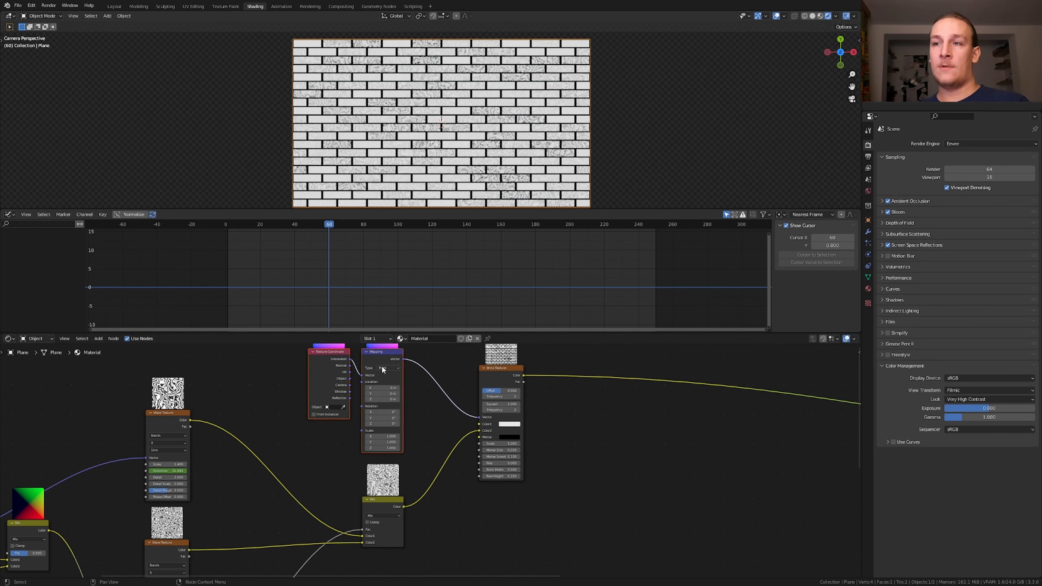
Add a Noise Texture below the Brick Texture and connect its output to the Brick Width input.
{"action": "key", "text": "shift+a"}
{"action": "type", "text": "n"}
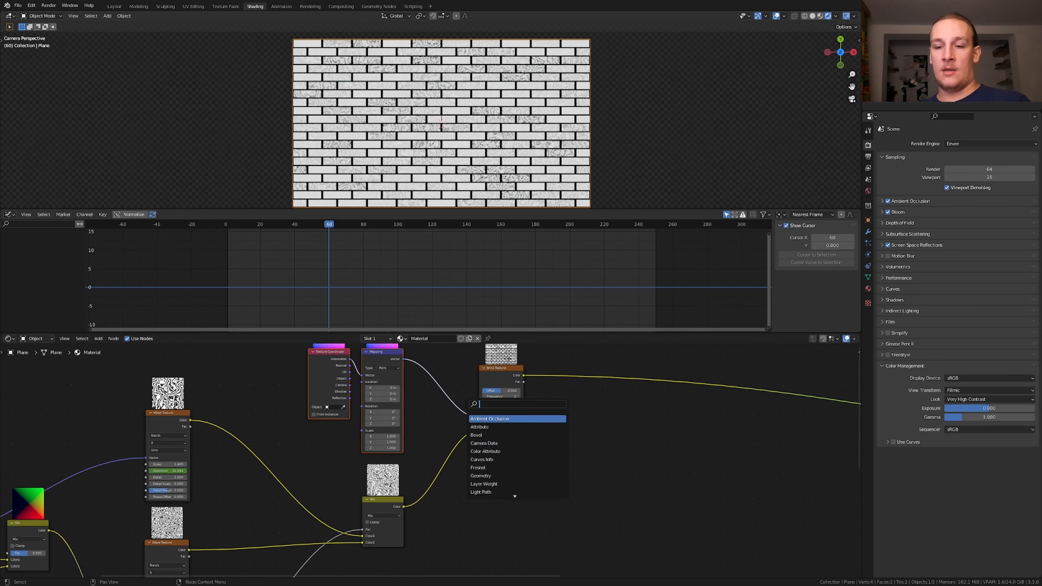
{"action": "type", "text": "o"}
{"action": "left_click", "coordinate": [484, 427]}
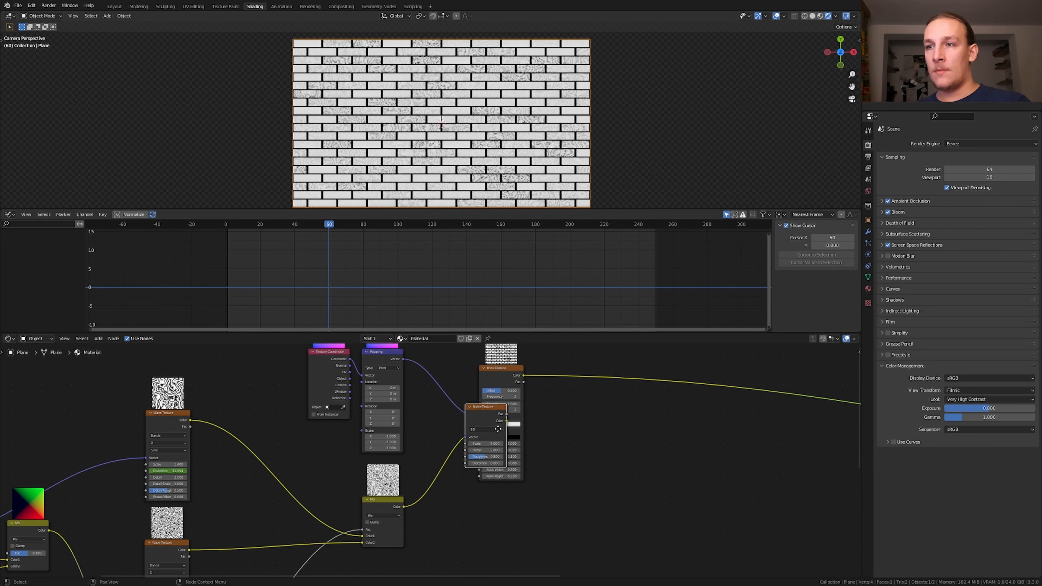
{"action": "left_click", "coordinate": [556, 517]}
{"action": "scroll", "coordinate": [429, 464], "scroll_direction": "up", "scroll_amount": 3}
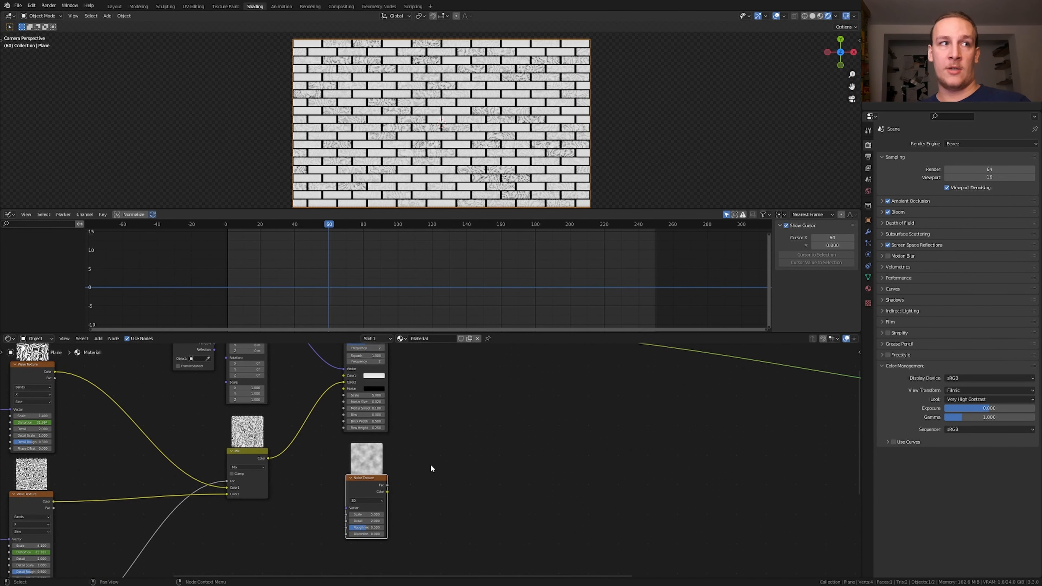
{"action": "left_click_drag", "start_coordinate": [363, 496], "coordinate": [295, 394]}
{"action": "scroll", "coordinate": [375, 358], "scroll_direction": "down", "scroll_amount": 3}
{"action": "middle_click_drag", "start_coordinate": [376, 359], "coordinate": [436, 493]}
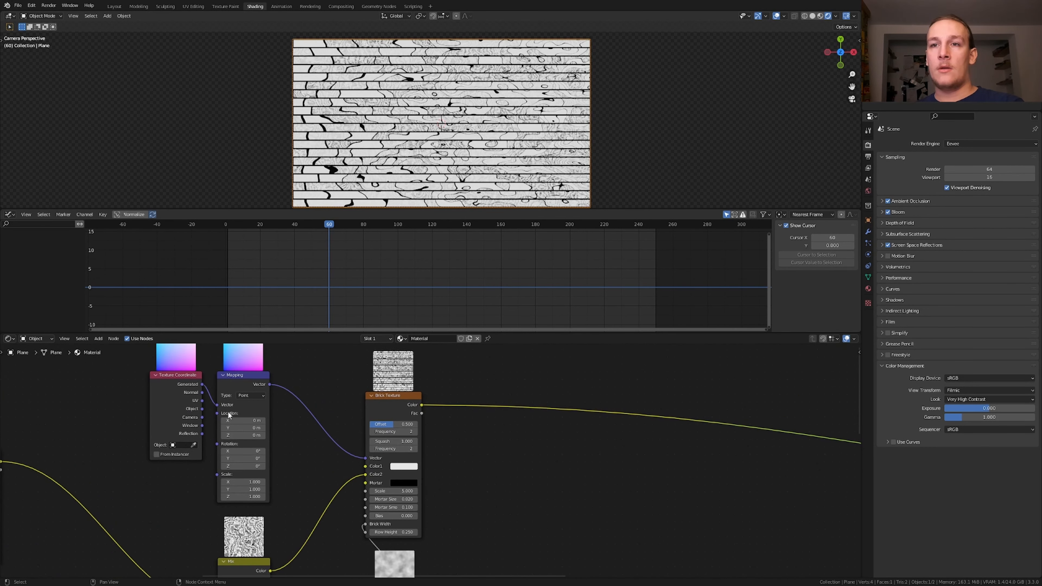
Feed Object coordinates into the new Mapping node, then set the Brick Texture's Row Height to 0.01 and Bias to -0.3.
{"action": "left_click_drag", "start_coordinate": [206, 413], "coordinate": [218, 406]}
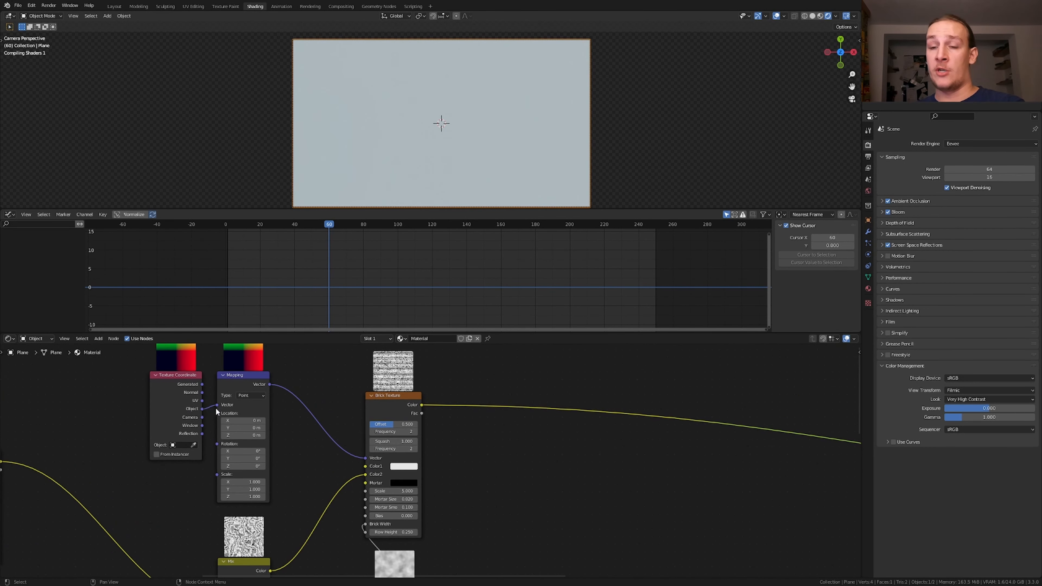
{"action": "left_click", "coordinate": [404, 532]}
{"action": "key", "text": "Return"}
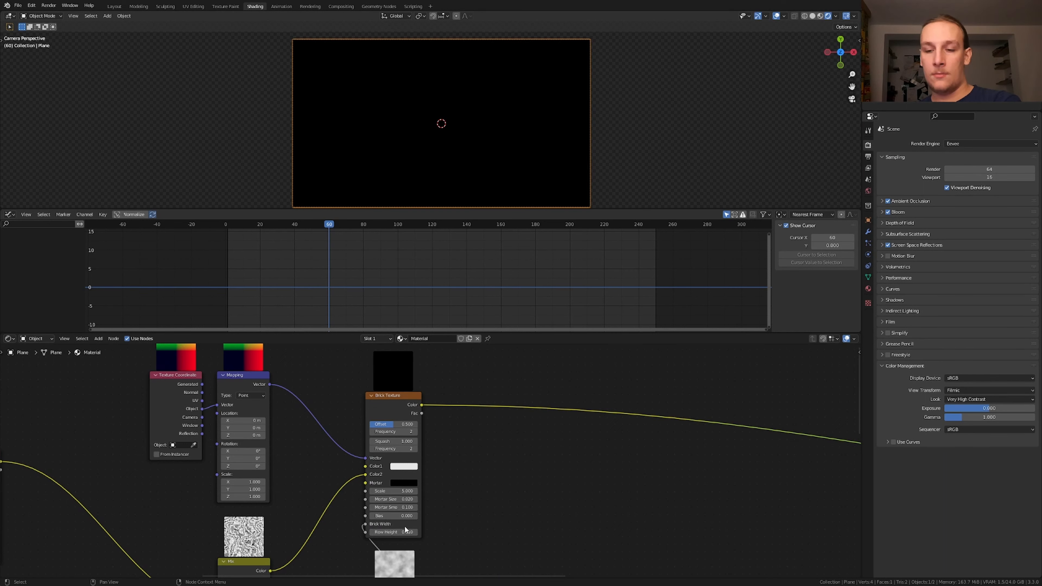
{"action": "left_click", "coordinate": [406, 516]}
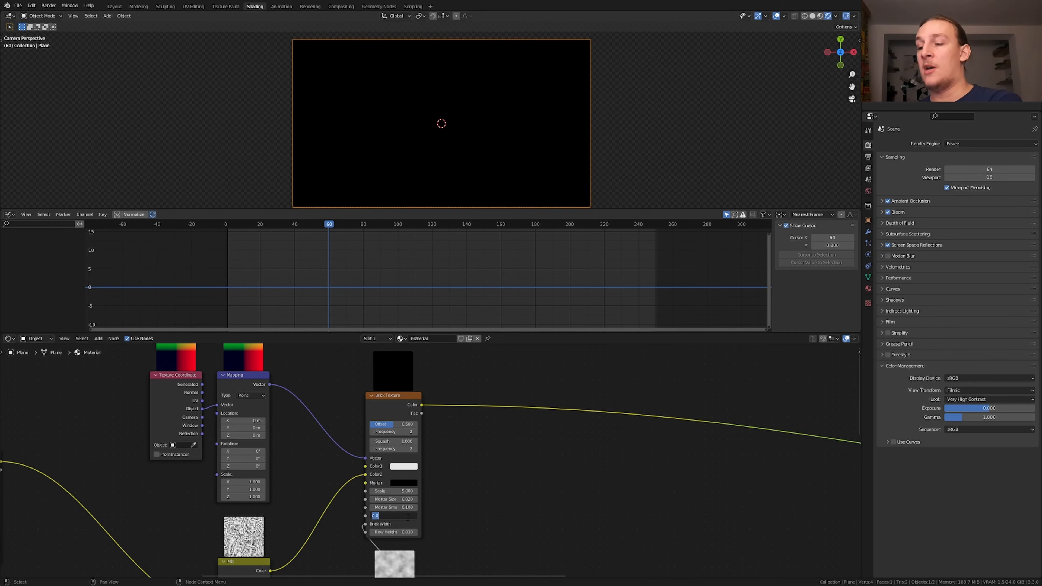
{"action": "type", "text": "-.3"}
{"action": "key", "text": "Return"}
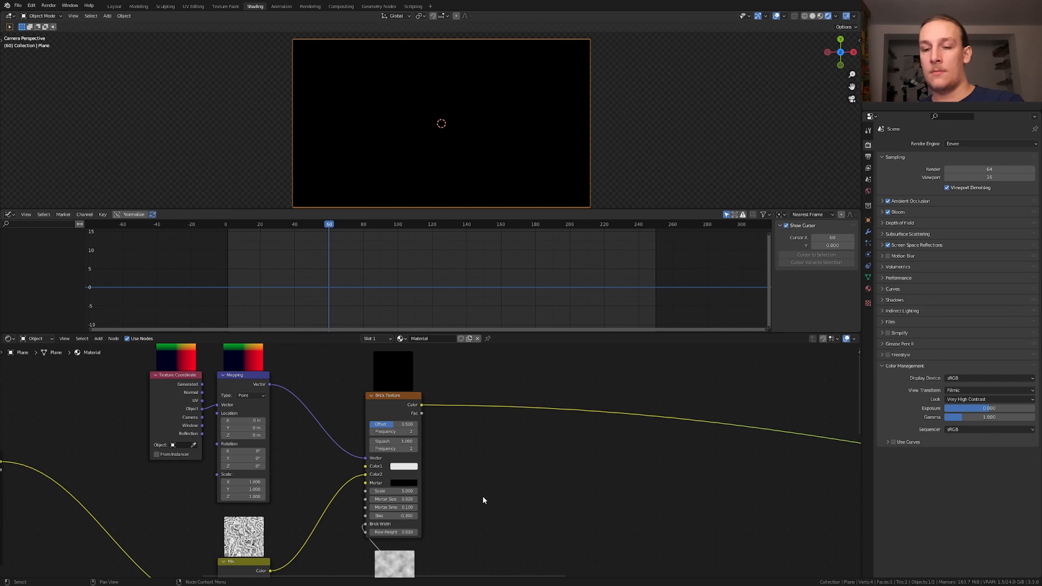
Connect the Mapping vector to the Brick Texture's Color1 and set Mortar Size and Mortar Smooth to 0.
{"action": "left_click_drag", "start_coordinate": [270, 385], "coordinate": [368, 468]}
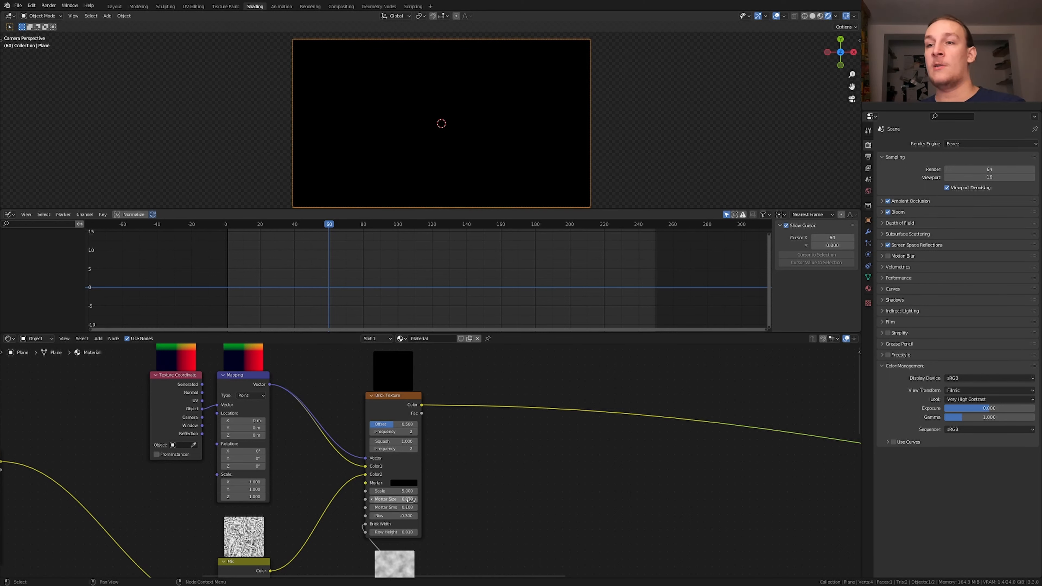
{"action": "left_click_drag", "start_coordinate": [411, 501], "coordinate": [412, 509]}
{"action": "type", "text": "0"}
{"action": "key", "text": "Return"}
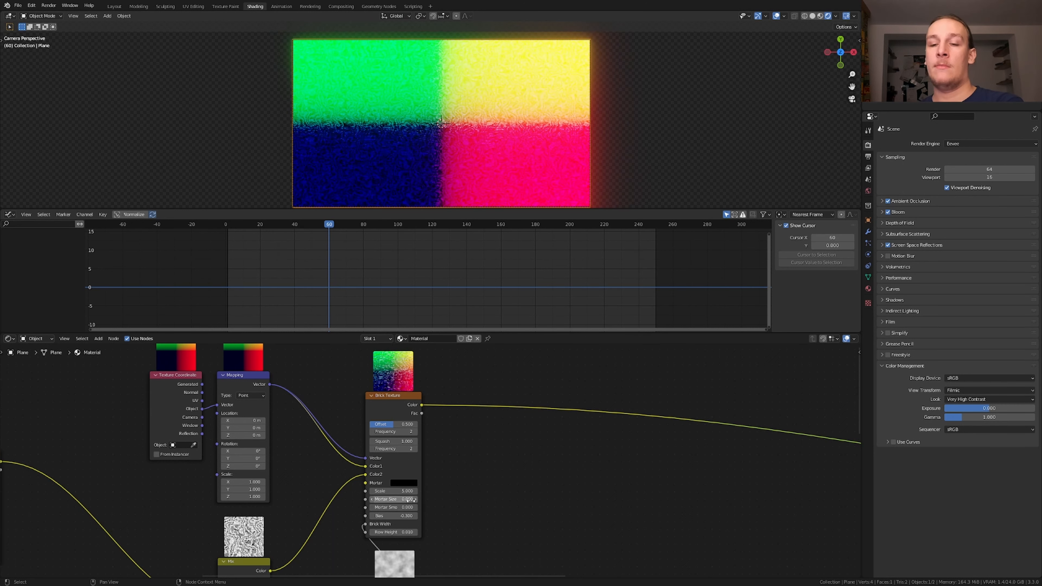
Insert a Gradient Texture after the Brick Texture's Color output and set its type to Quadratic Sphere.
{"action": "key", "text": "shift+a"}
{"action": "type", "text": "gra"}
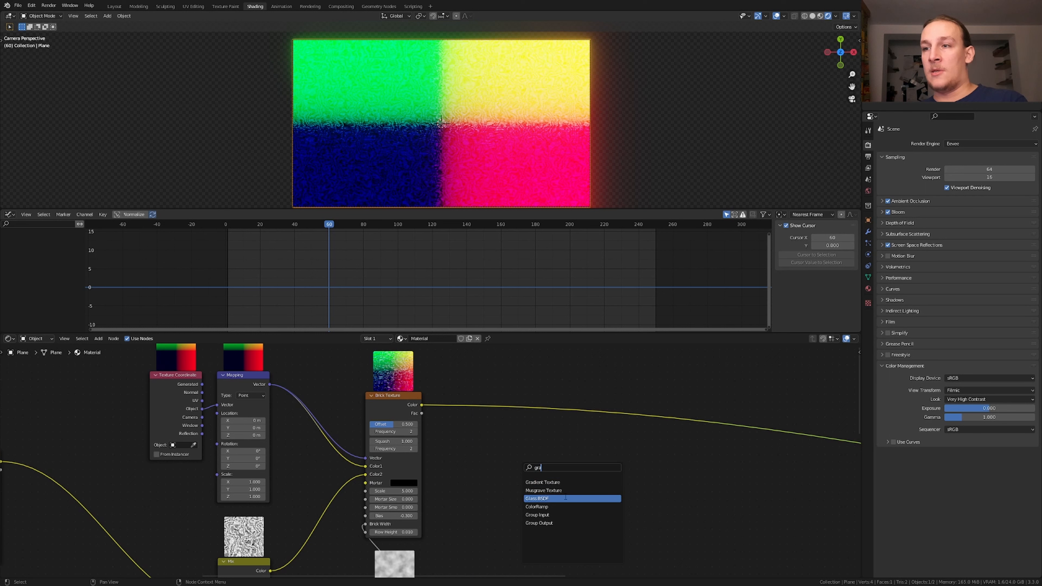
{"action": "left_click", "coordinate": [575, 483]}
{"action": "left_click", "coordinate": [496, 410]}
{"action": "left_click", "coordinate": [498, 430]}
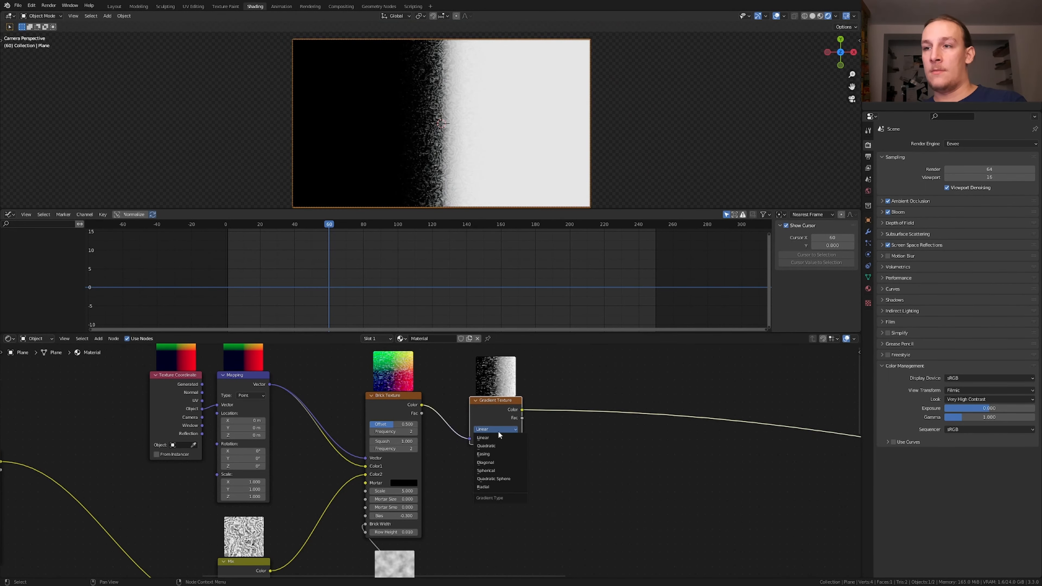
{"action": "left_click", "coordinate": [503, 477]}
Add another Wave Texture node in the empty area above the Gradient Texture.
{"action": "middle_click_drag", "start_coordinate": [503, 478], "coordinate": [406, 560]}
{"action": "scroll", "coordinate": [472, 370], "scroll_direction": "up", "scroll_amount": 2}
{"action": "middle_click_drag", "start_coordinate": [472, 370], "coordinate": [407, 422]}
{"action": "key", "text": "shift+a"}
{"action": "type", "text": "wa"}
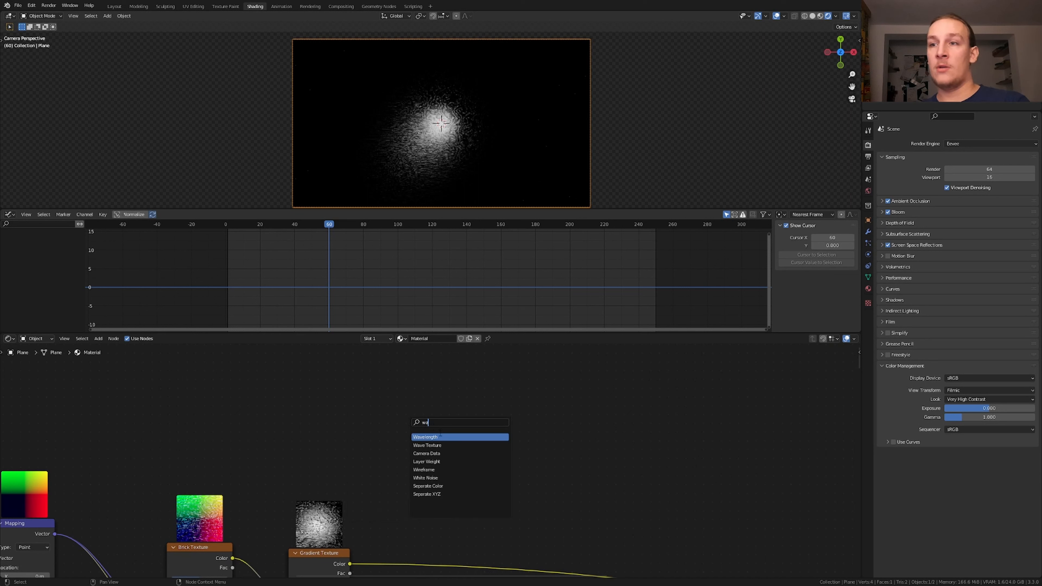
{"action": "left_click", "coordinate": [445, 445]}
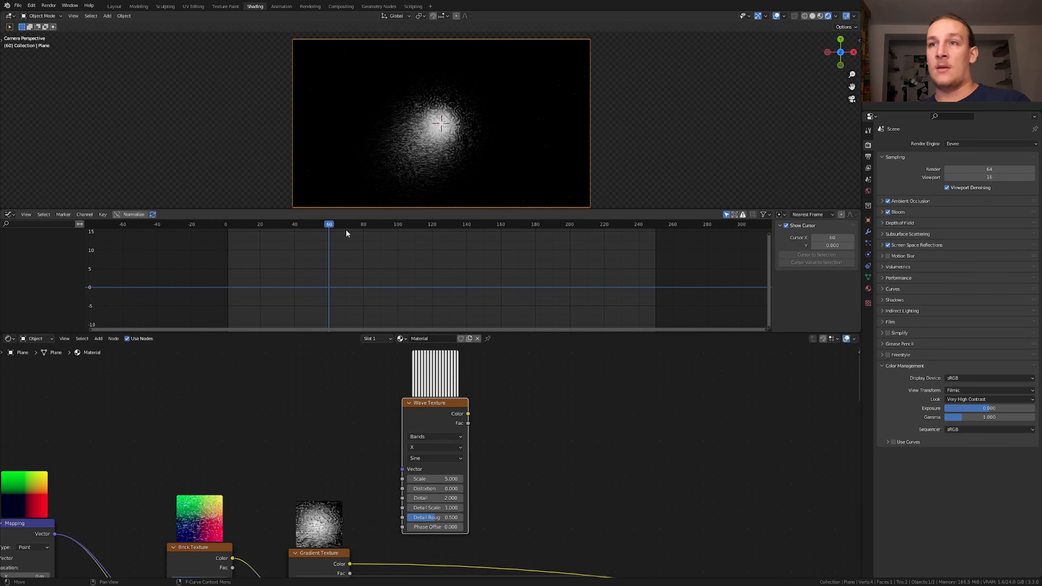
Return to frame 1, set the new Wave Texture's Distortion to 150 and keyframe it.
{"action": "left_click_drag", "start_coordinate": [316, 227], "coordinate": [228, 251]}
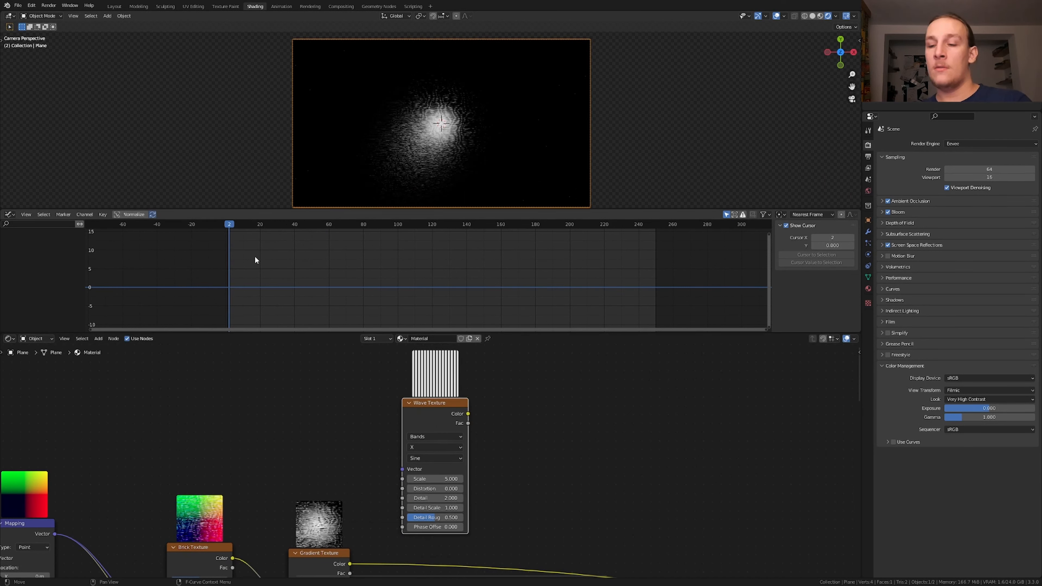
{"action": "left_click", "coordinate": [445, 489]}
{"action": "type", "text": "150"}
{"action": "key", "text": "Return"}
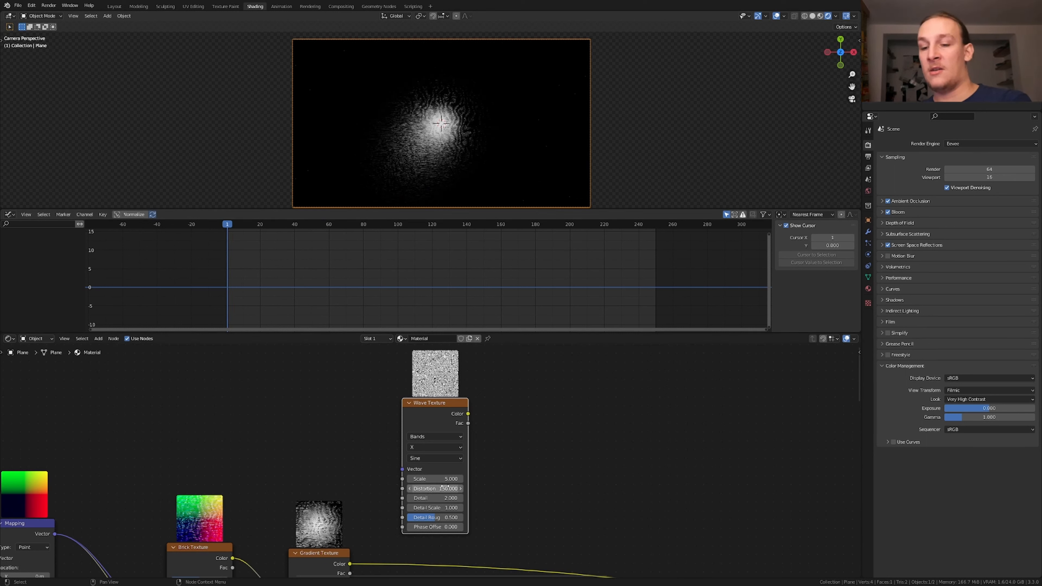
{"action": "key", "text": "i"}
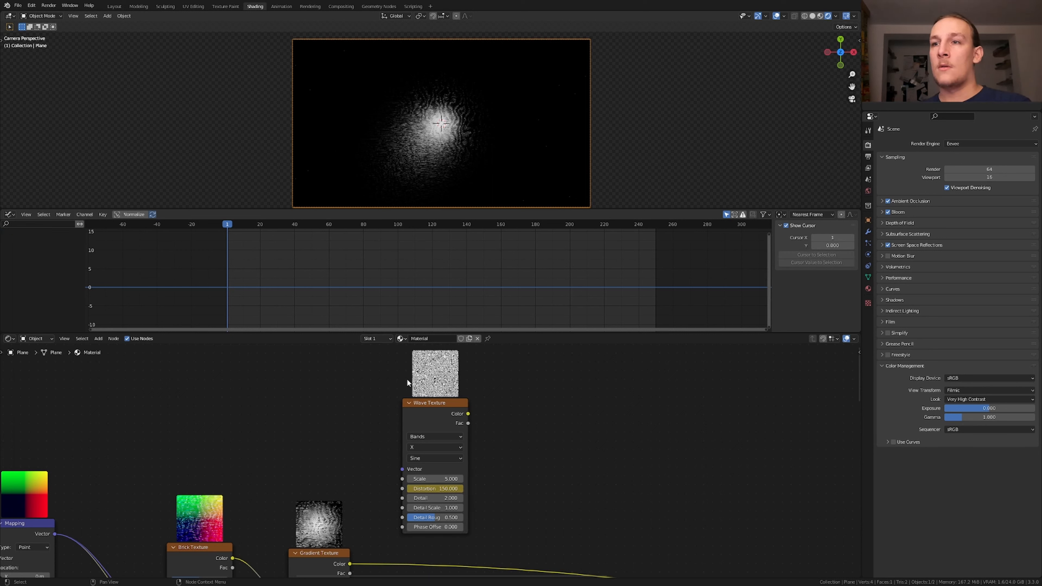
Add a Noise modifier to the new Wave Texture's Distortion curve with Scale 10 and Strength 75.
{"action": "left_click", "coordinate": [438, 414]}
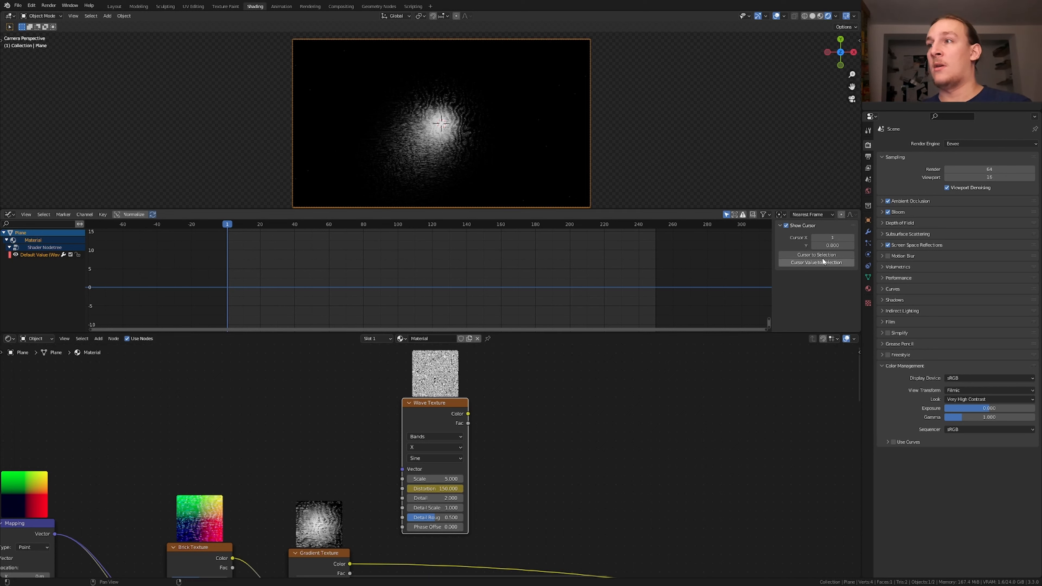
{"action": "left_click", "coordinate": [40, 255]}
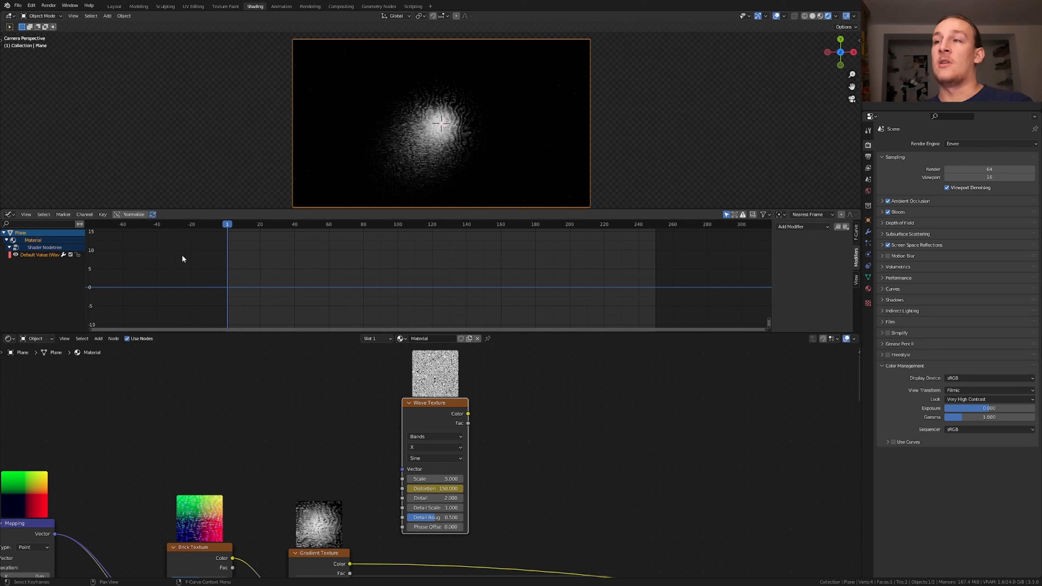
{"action": "left_click", "coordinate": [820, 228]}
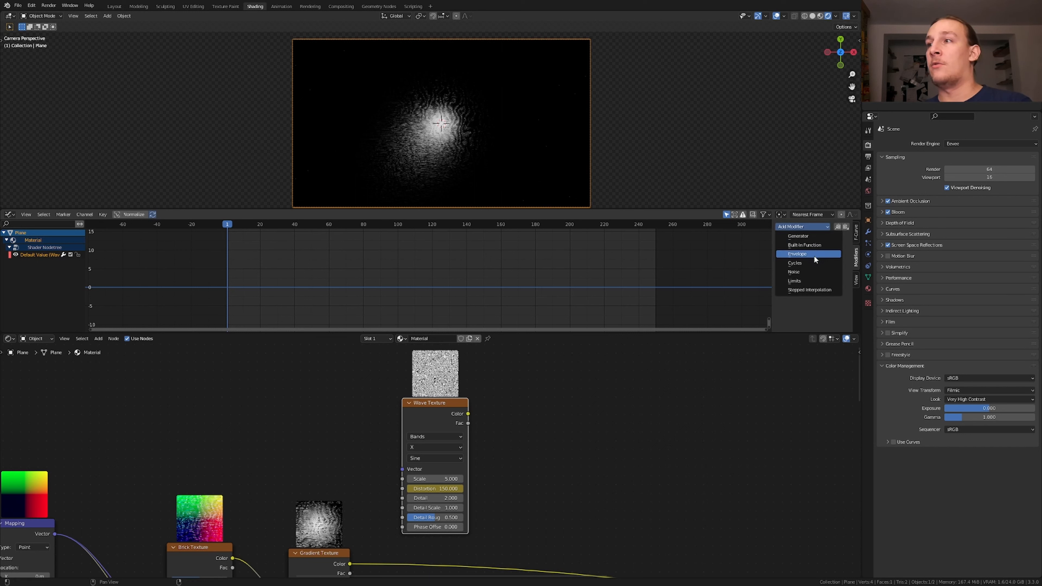
{"action": "left_click", "coordinate": [816, 272]}
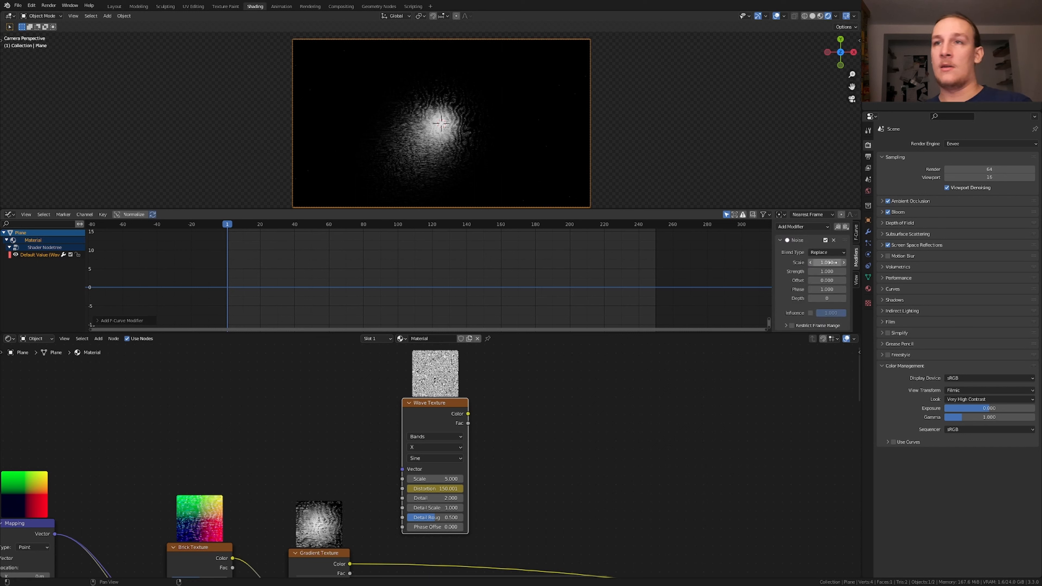
{"action": "left_click", "coordinate": [827, 263]}
{"action": "type", "text": "10"}
{"action": "key", "text": "Return"}
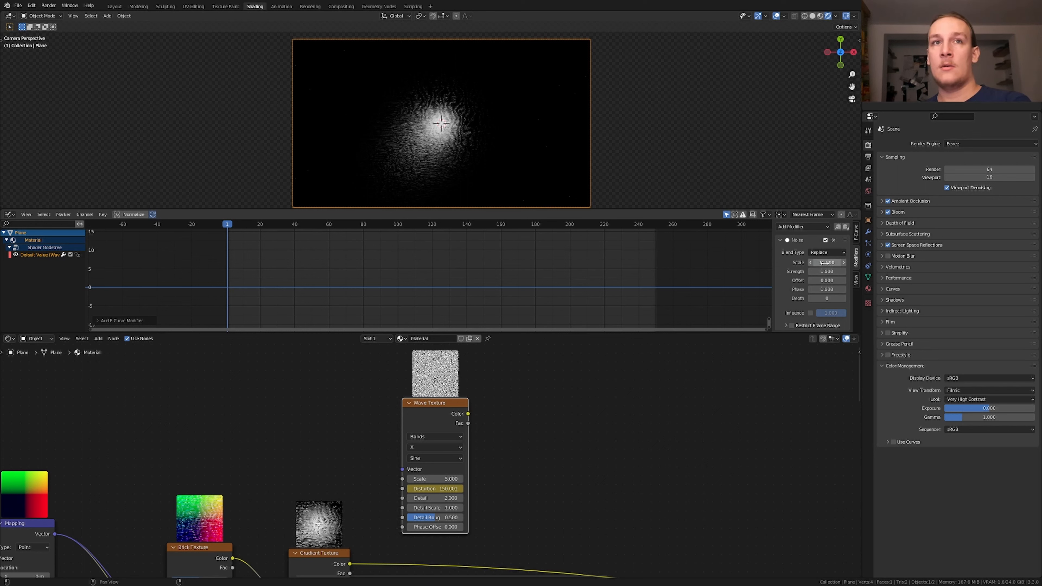
{"action": "left_click", "coordinate": [827, 271]}
{"action": "type", "text": "75"}
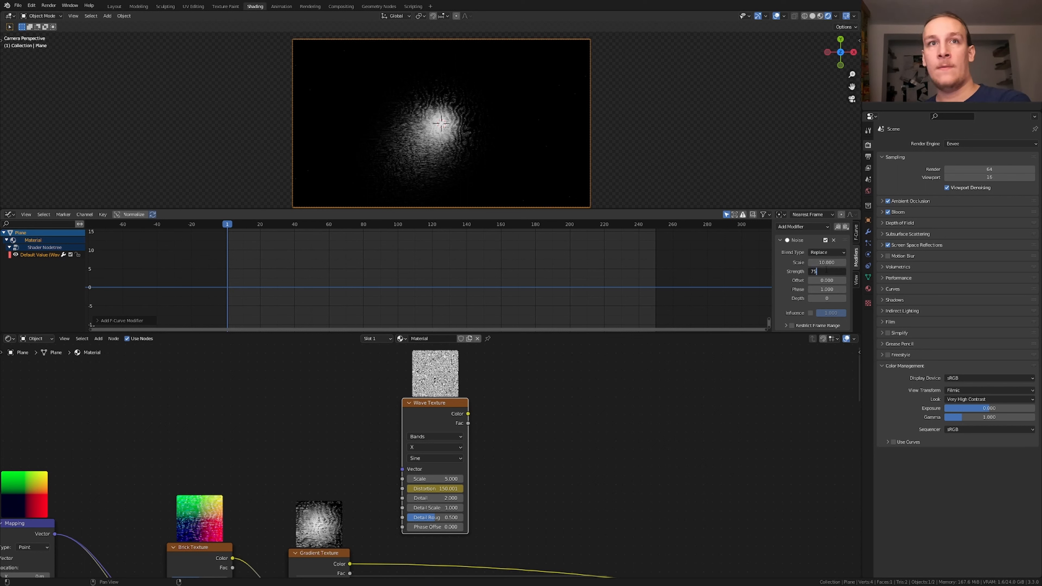
{"action": "key", "text": "Return"}
Add a Math node beside the new Wave Texture and connect the texture's Color to its first Value input.
{"action": "scroll", "coordinate": [512, 391], "scroll_direction": "down", "scroll_amount": 2}
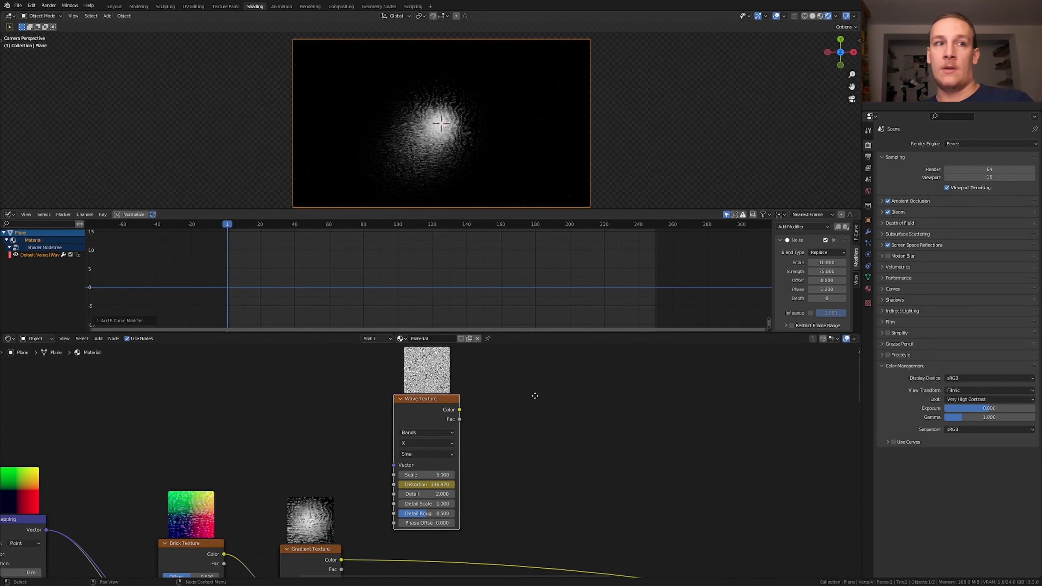
{"action": "key", "text": "shift+a"}
{"action": "type", "text": "mat"}
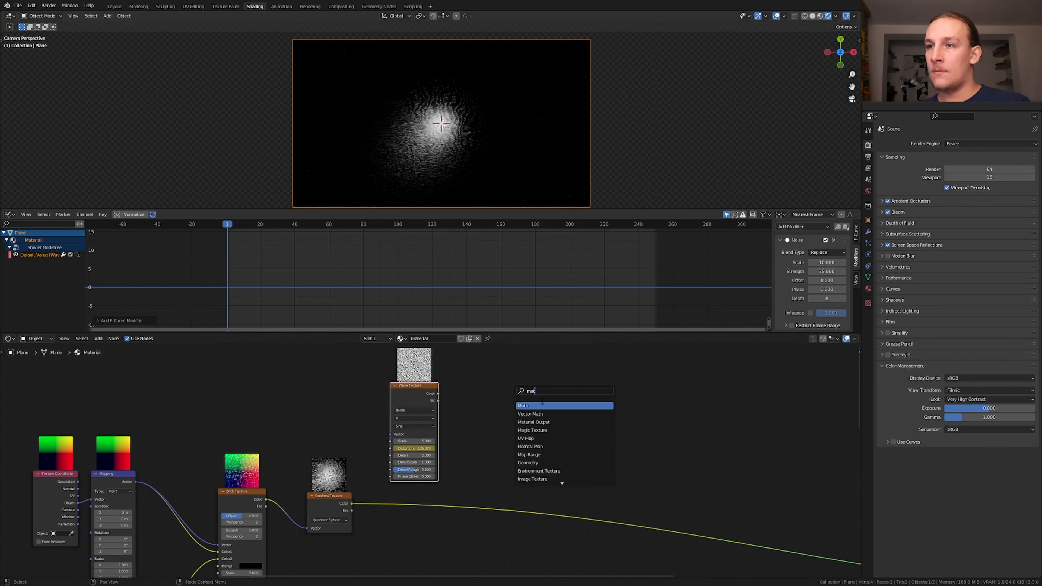
{"action": "key", "text": "Return"}
{"action": "left_click", "coordinate": [520, 398]}
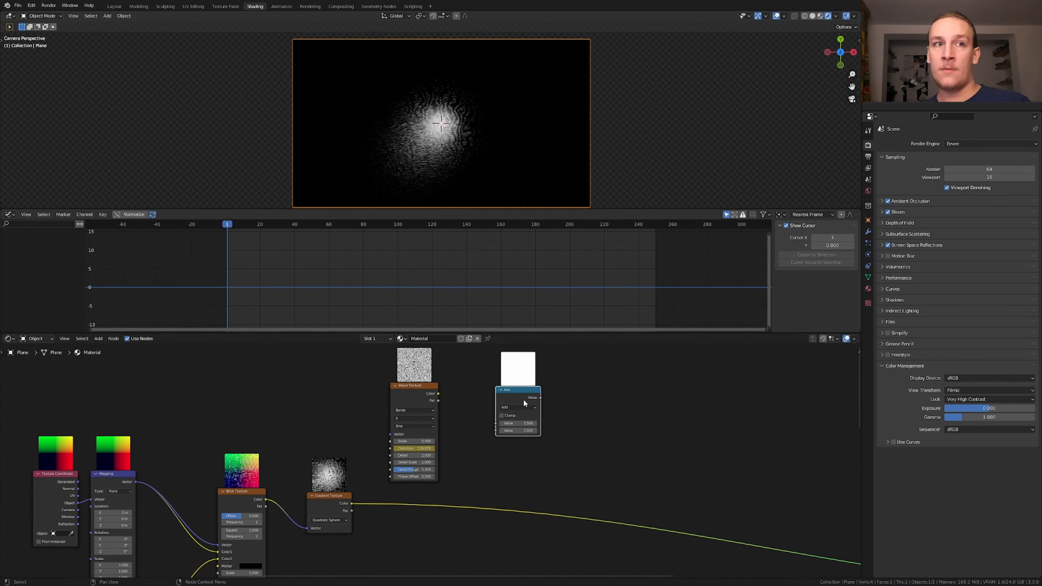
{"action": "scroll", "coordinate": [520, 399], "scroll_direction": "up", "scroll_amount": 2}
{"action": "left_click_drag", "start_coordinate": [392, 390], "coordinate": [481, 438]}
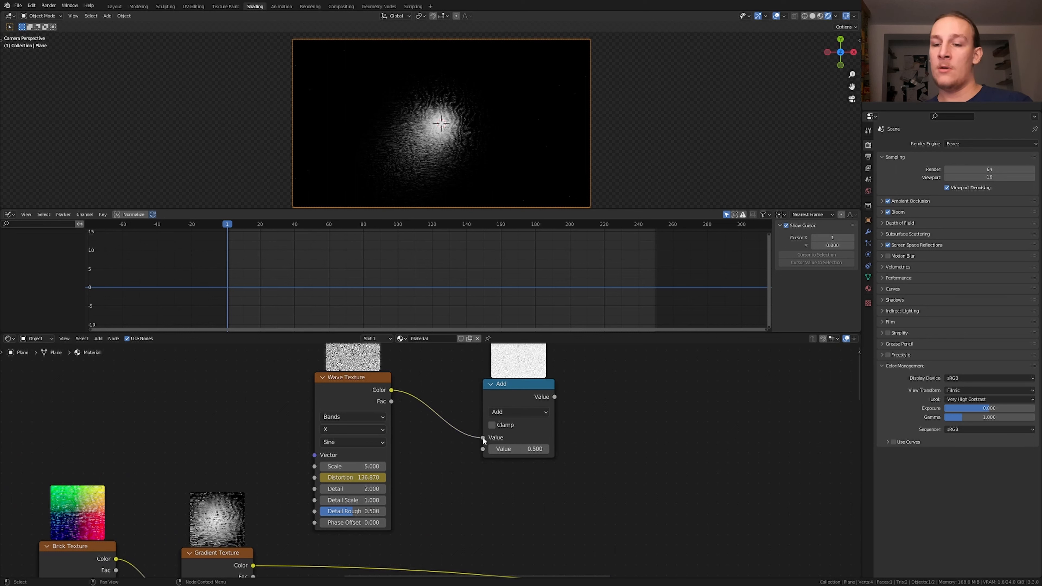
Set the new Wave Texture's Scale to 10.
{"action": "left_click", "coordinate": [367, 466]}
{"action": "type", "text": "10"}
{"action": "key", "text": "Return"}
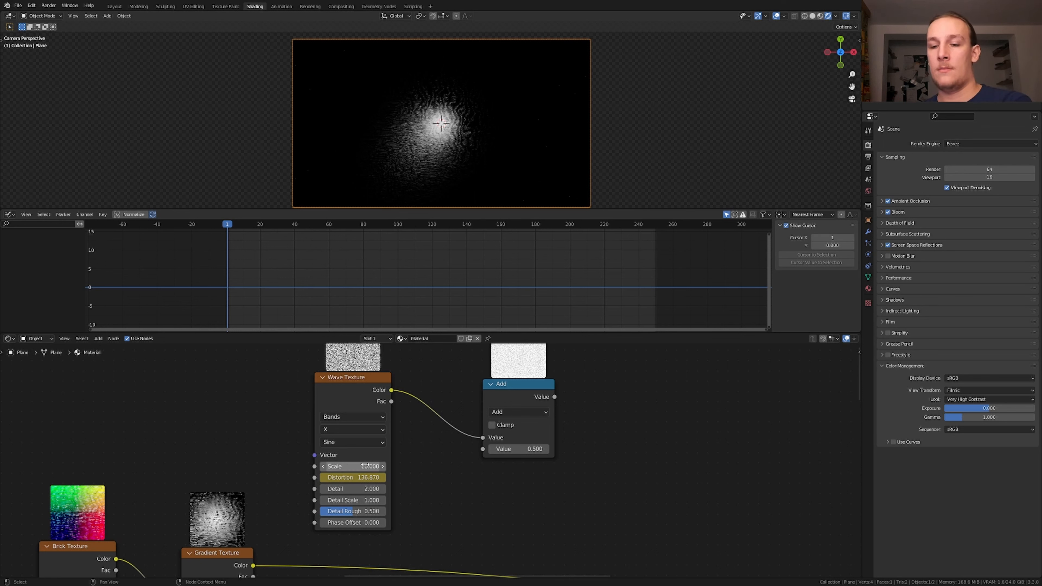
Switch the Math node to Multiply Add, set its Addend to 1 and keyframe it.
{"action": "left_click", "coordinate": [519, 412]}
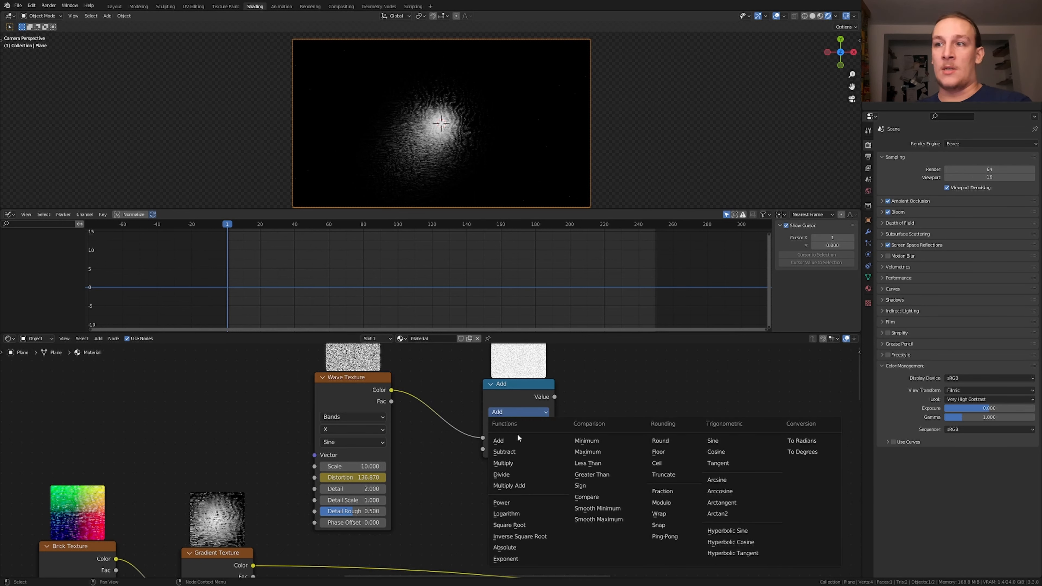
{"action": "left_click", "coordinate": [523, 485]}
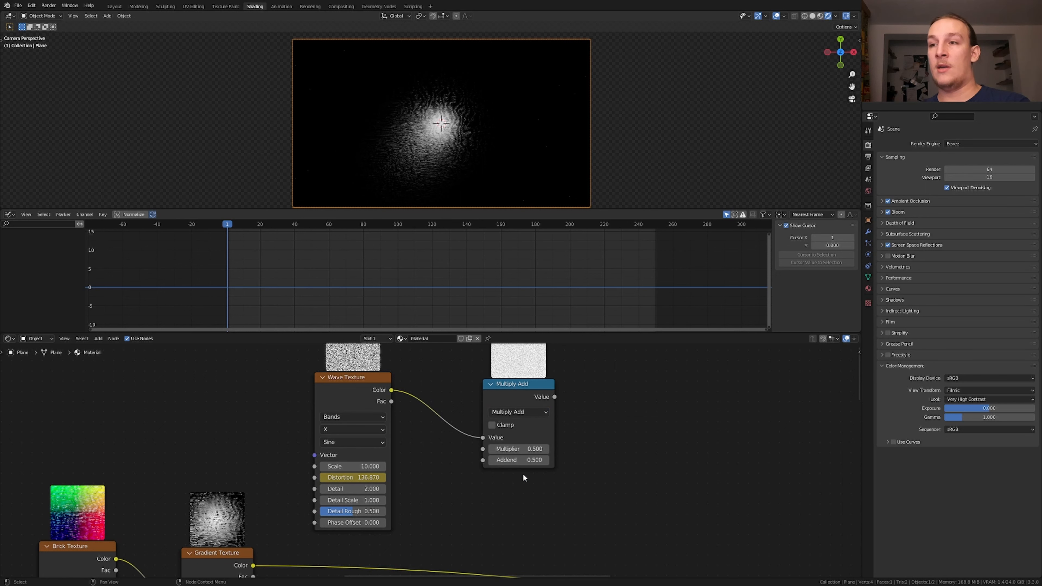
{"action": "left_click", "coordinate": [530, 458]}
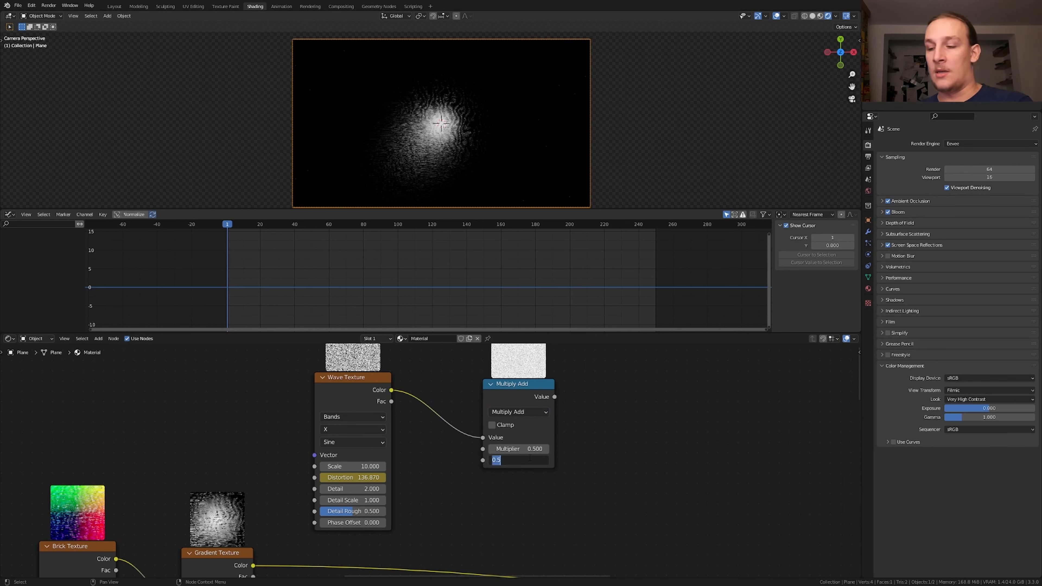
{"action": "type", "text": "1"}
{"action": "key", "text": "Return"}
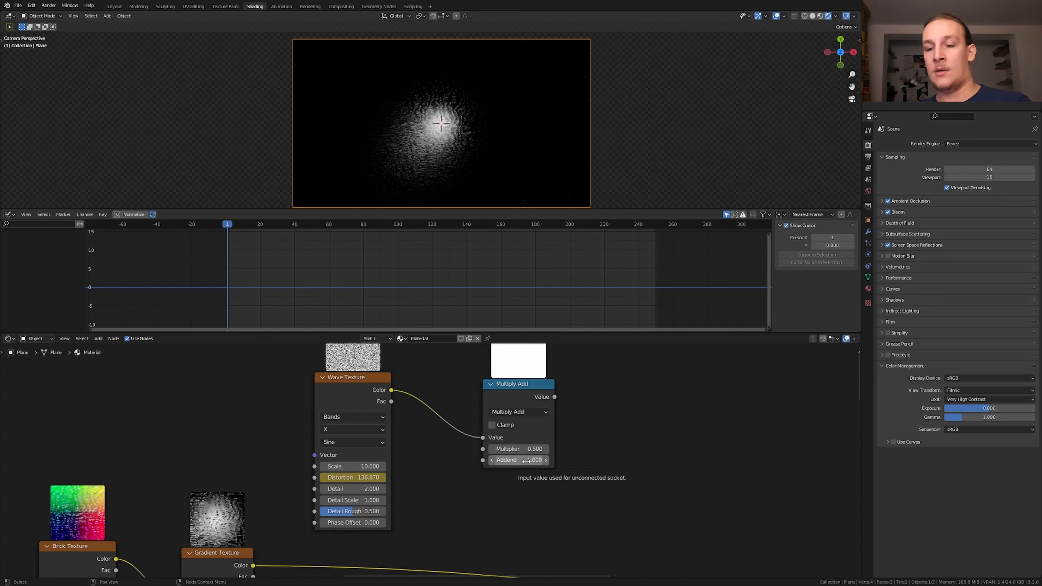
Add a Noise modifier to the Multiply Add node's Addend curve, increasing its Scale and setting Strength to 0.2.
{"action": "left_click", "coordinate": [518, 393]}
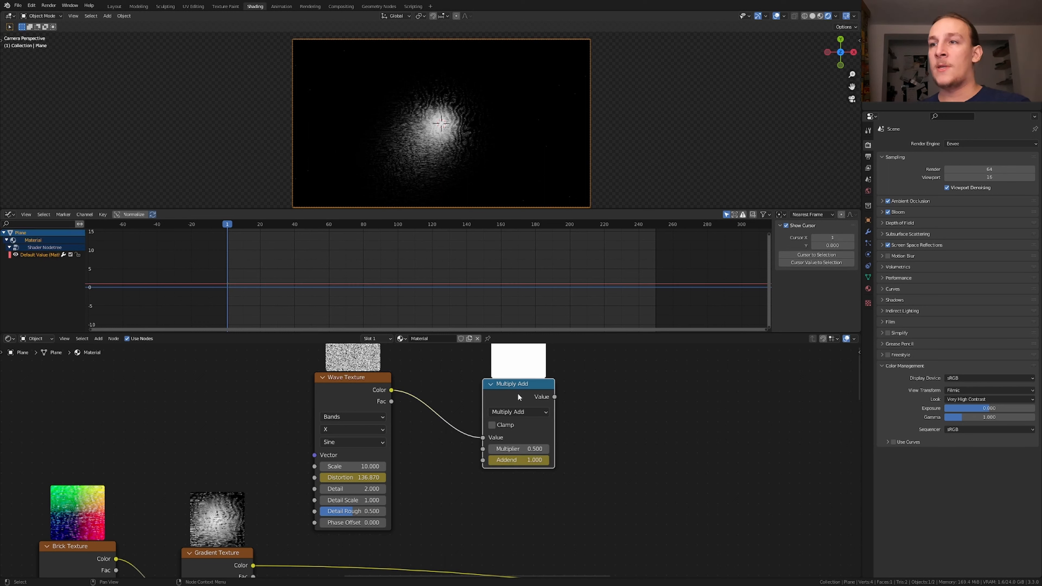
{"action": "left_click", "coordinate": [45, 255]}
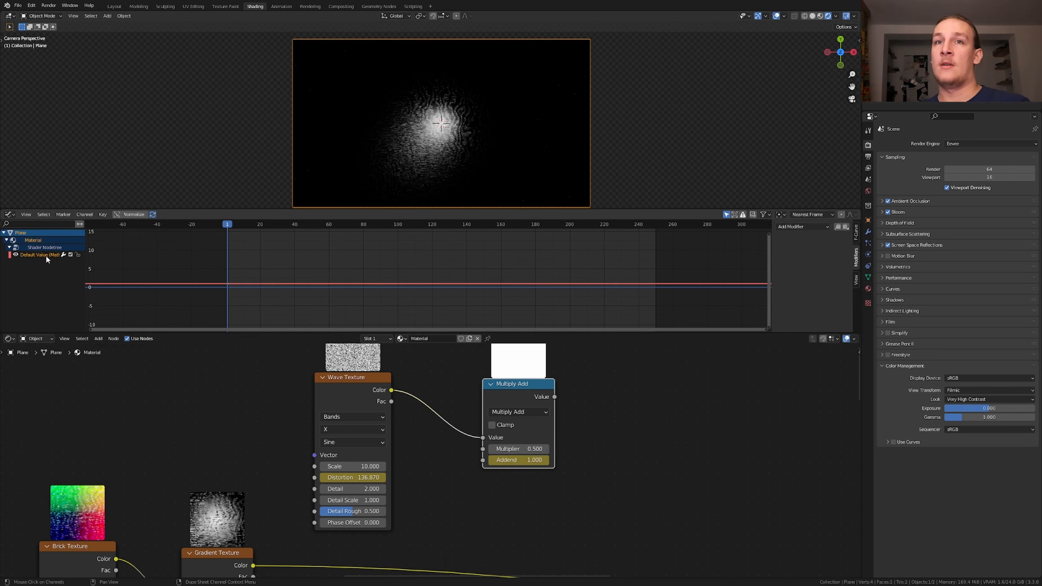
{"action": "left_click", "coordinate": [800, 227]}
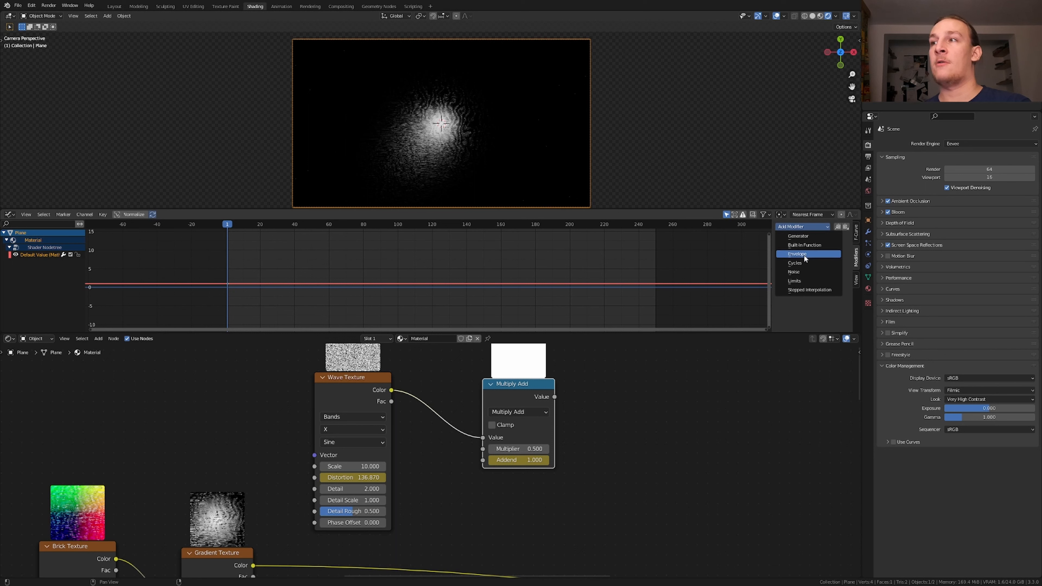
{"action": "left_click", "coordinate": [806, 272]}
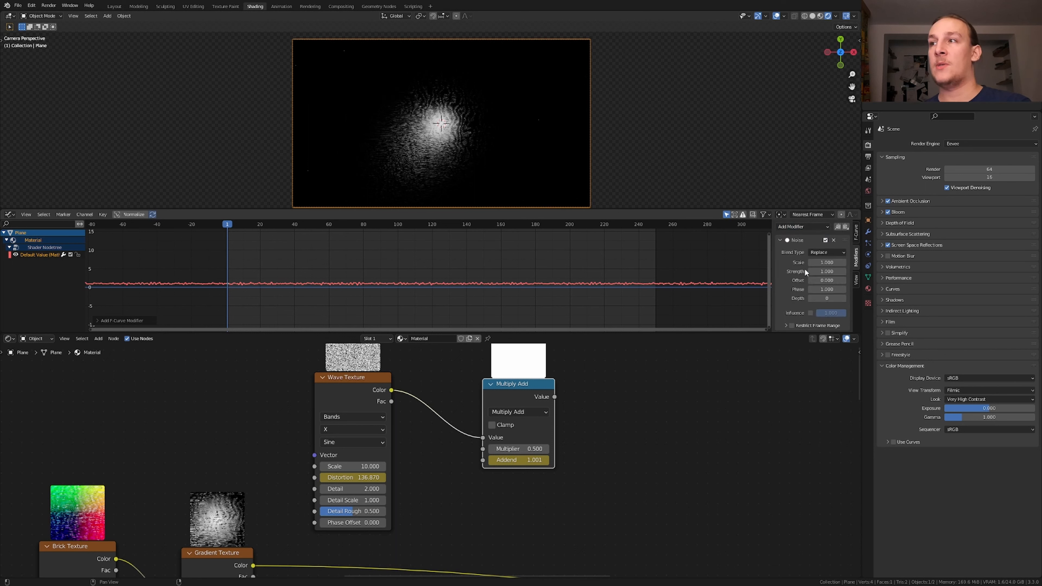
{"action": "left_click", "coordinate": [825, 263]}
{"action": "key", "text": "Return"}
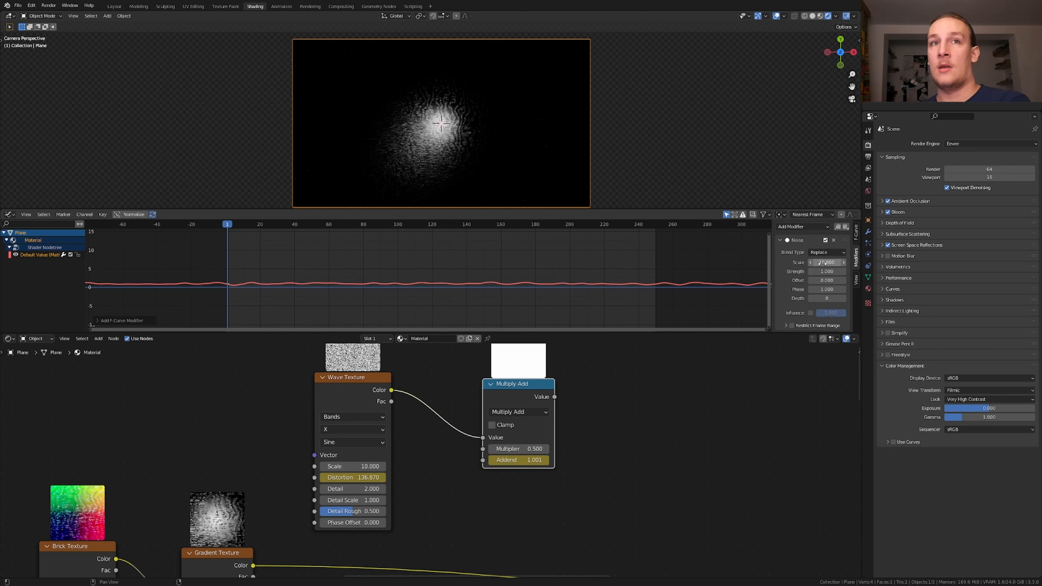
{"action": "left_click", "coordinate": [825, 272]}
{"action": "type", "text": ".2"}
{"action": "key", "text": "Return"}
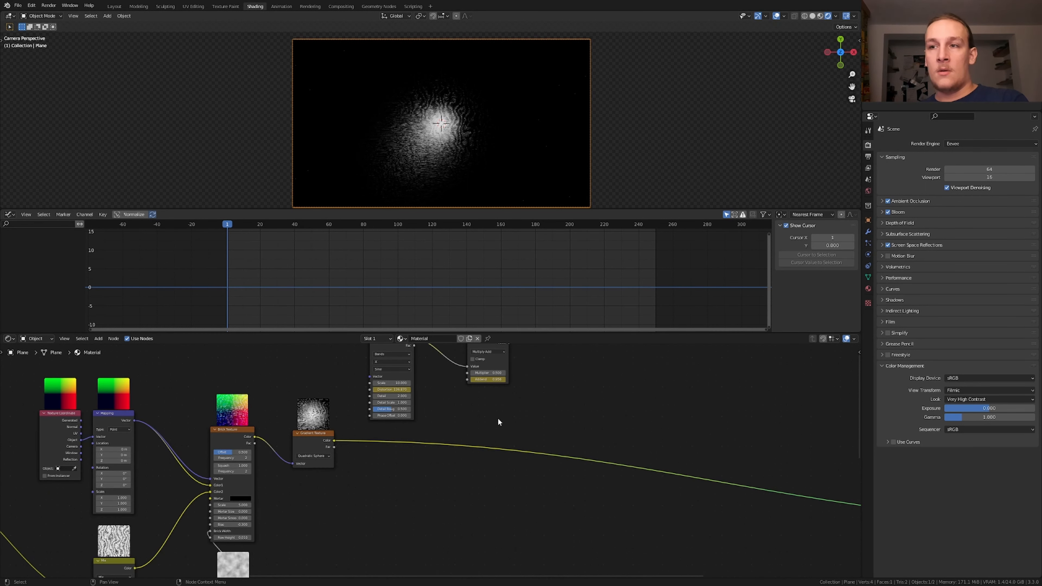
Add a Musgrave Texture with the Gradient Texture's Color as its Vector and its Height feeding the Multiply Add's Multiplier.
{"action": "key", "text": "shift+a"}
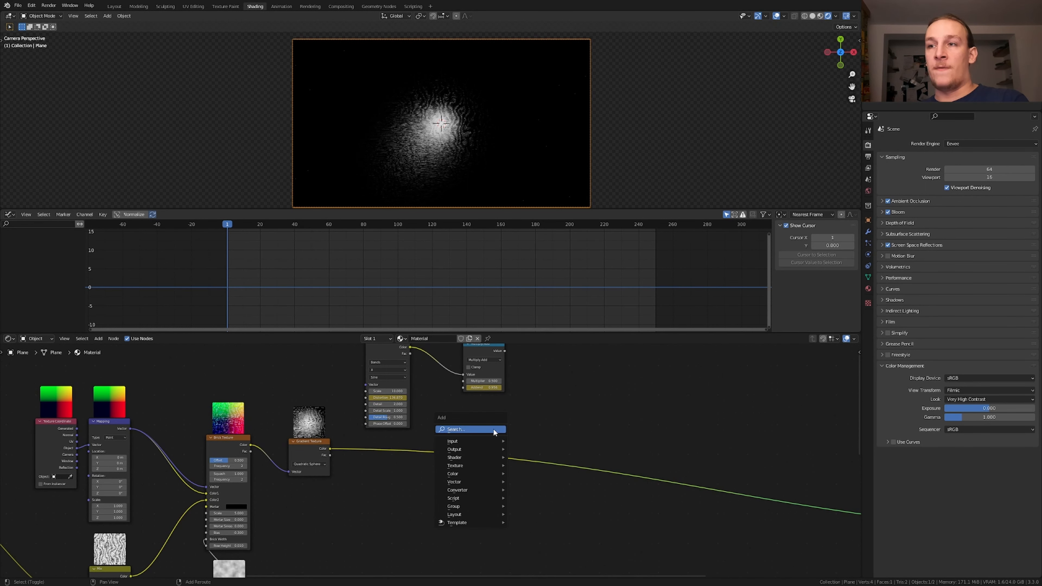
{"action": "type", "text": "mu"}
{"action": "key", "text": "Return"}
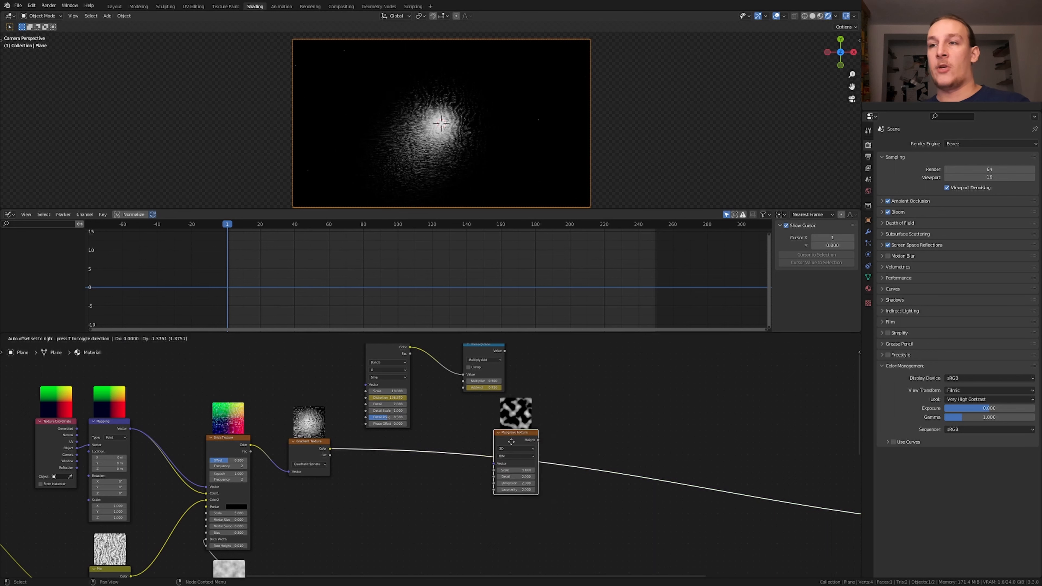
{"action": "left_click", "coordinate": [392, 520]}
{"action": "left_click_drag", "start_coordinate": [405, 518], "coordinate": [465, 388]}
{"action": "middle_click_drag", "start_coordinate": [355, 458], "coordinate": [344, 443]}
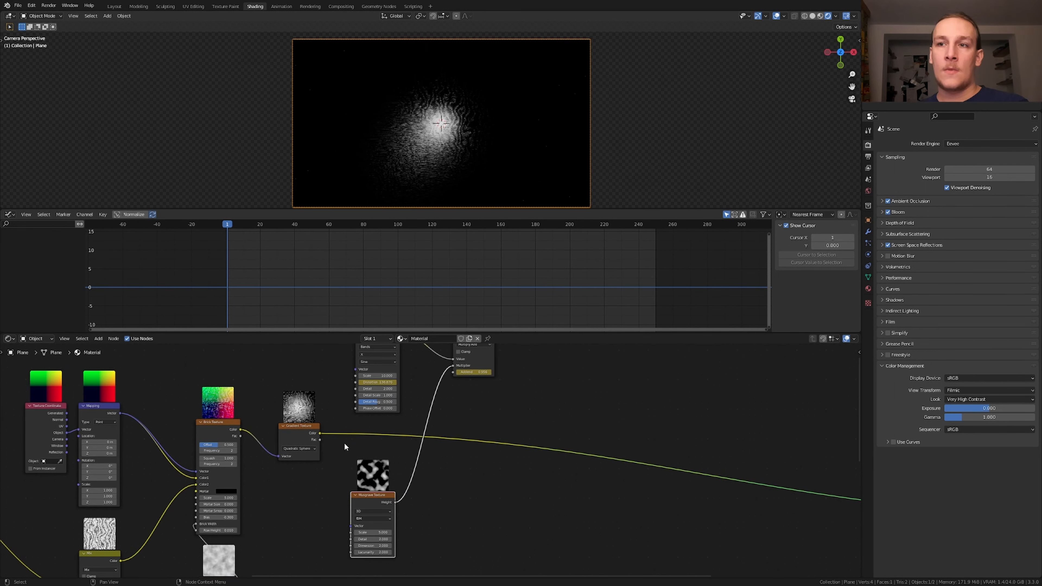
{"action": "left_click_drag", "start_coordinate": [318, 433], "coordinate": [350, 526]}
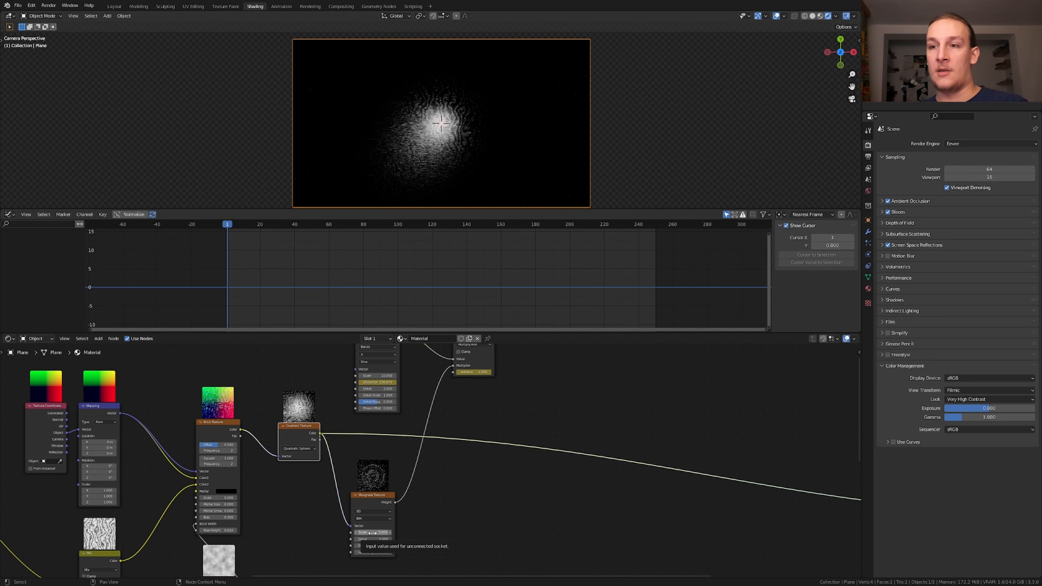
Keyframe the Musgrave Texture's Scale and give its curve a Noise modifier with Scale 25 and Strength 10.
{"action": "key", "text": "i"}
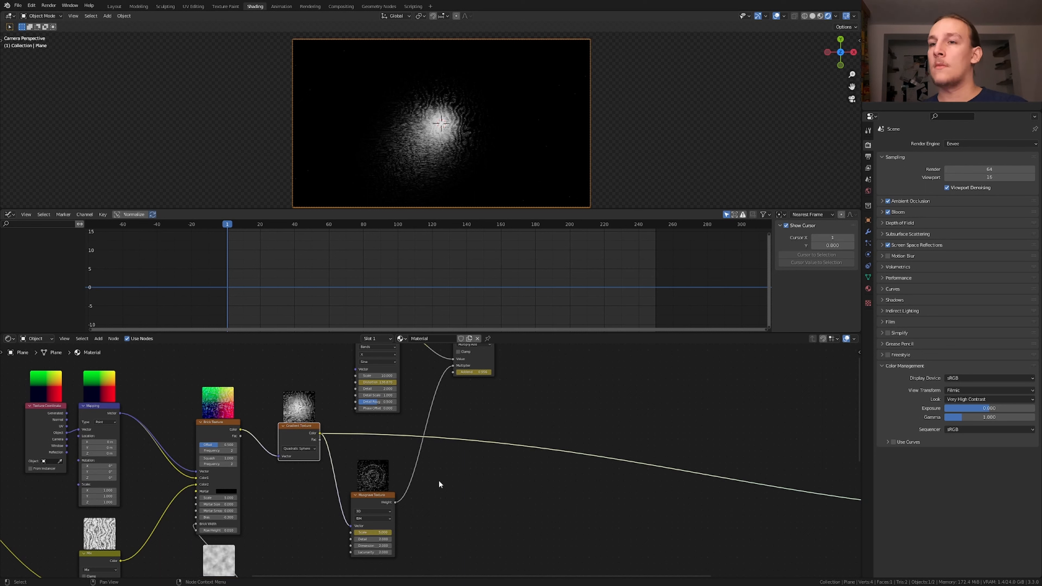
{"action": "left_click", "coordinate": [373, 498]}
{"action": "left_click", "coordinate": [40, 255]}
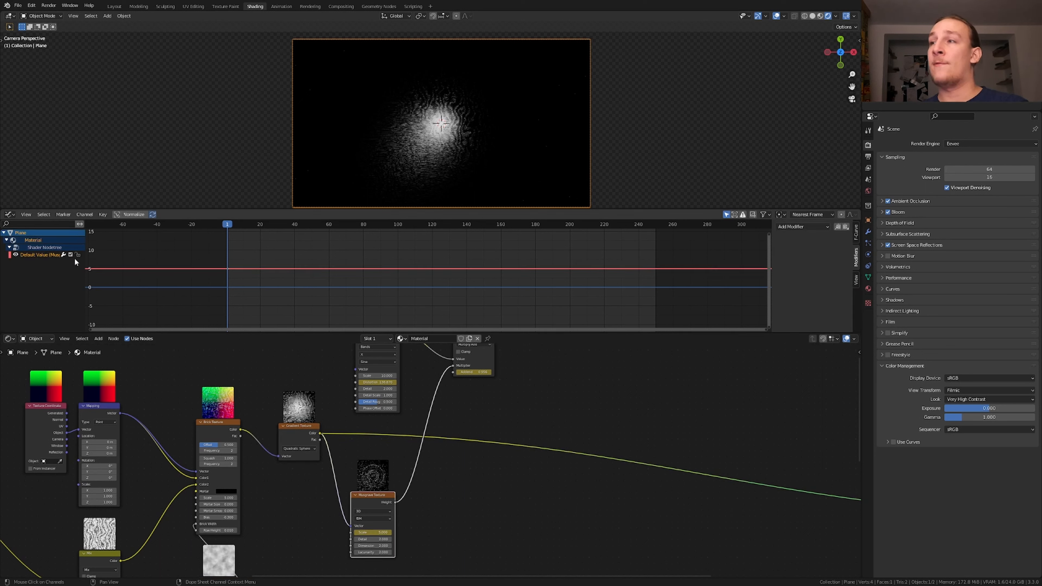
{"action": "left_click", "coordinate": [821, 230]}
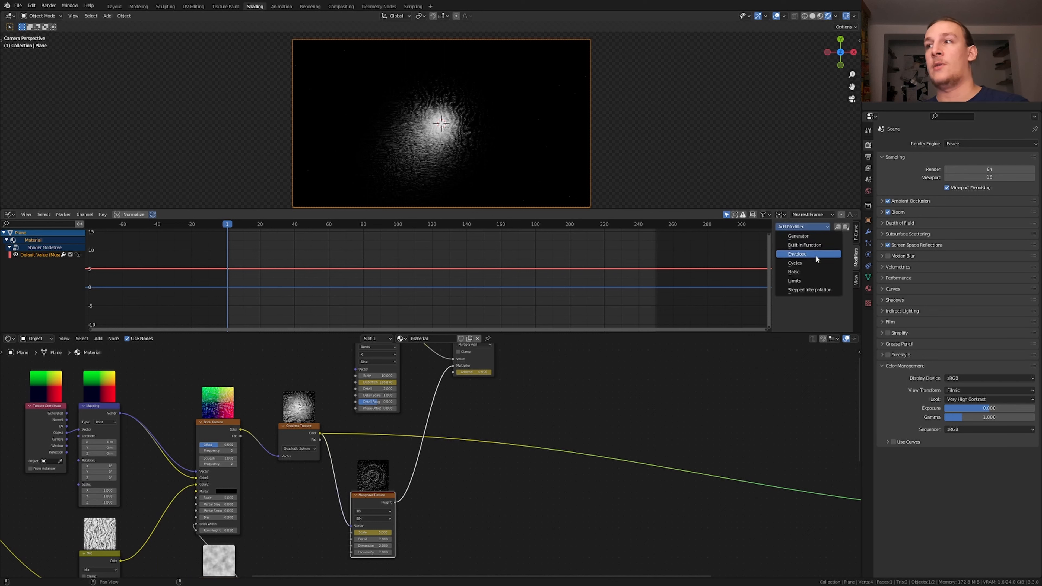
{"action": "left_click", "coordinate": [813, 271]}
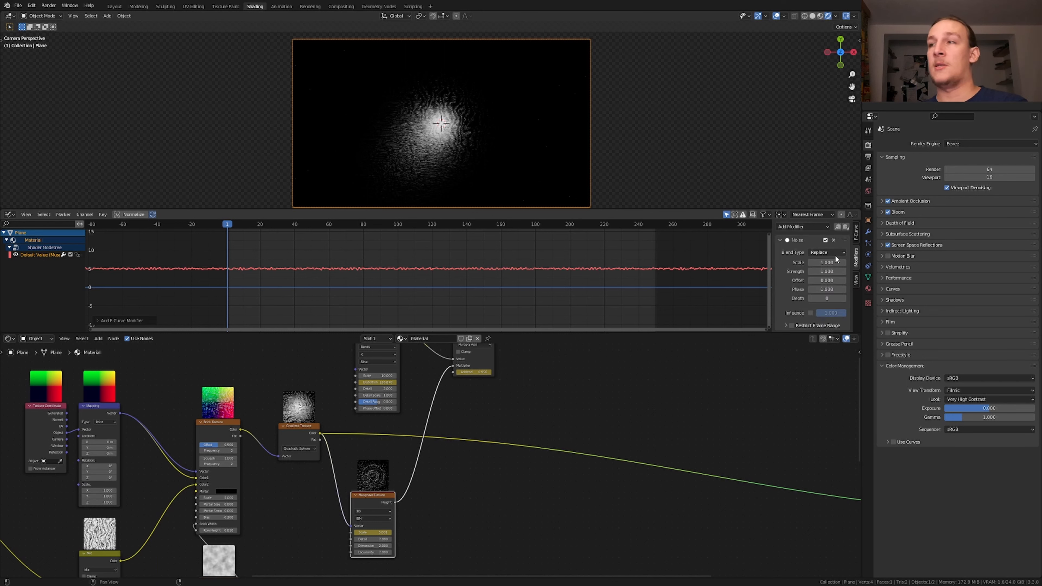
{"action": "left_click", "coordinate": [832, 263]}
{"action": "type", "text": "25"}
{"action": "key", "text": "Return"}
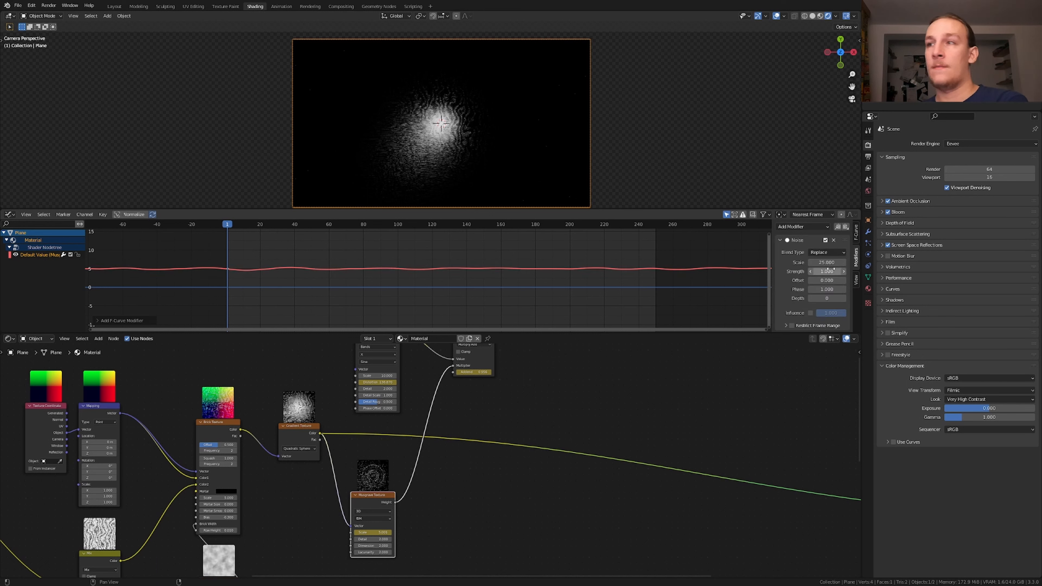
{"action": "left_click", "coordinate": [833, 272]}
{"action": "type", "text": "10"}
{"action": "key", "text": "Return"}
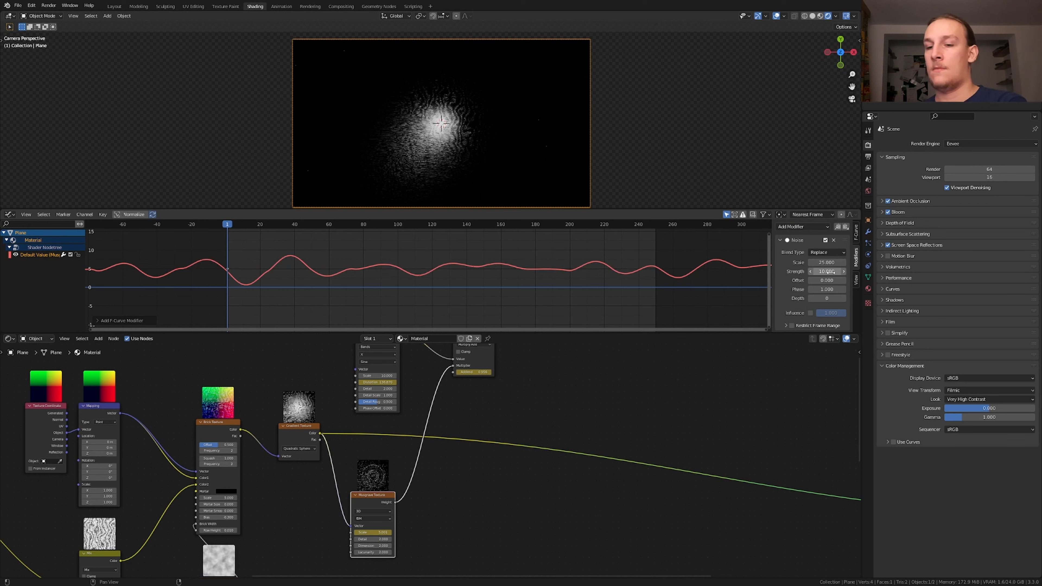
Add a Noise Texture beside the Musgrave Texture and connect the Mapping node's Vector to its Vector input.
{"action": "left_click", "coordinate": [483, 448]}
{"action": "middle_click_drag", "start_coordinate": [524, 449], "coordinate": [472, 443]}
{"action": "key", "text": "shift+a"}
{"action": "left_click", "coordinate": [467, 443]}
{"action": "type", "text": "no"}
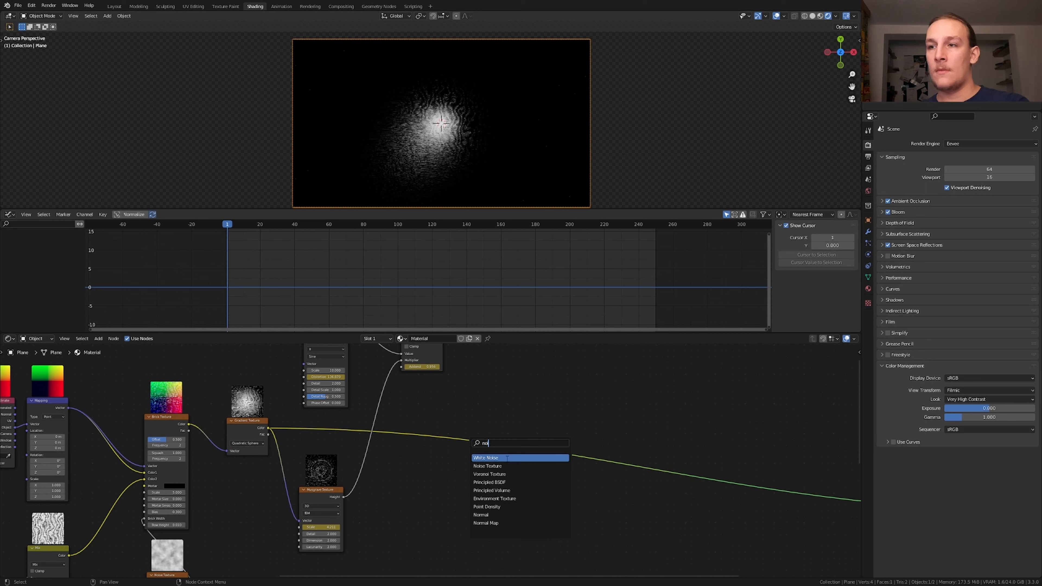
{"action": "left_click", "coordinate": [491, 467]}
{"action": "left_click", "coordinate": [451, 514]}
{"action": "middle_click_drag", "start_coordinate": [158, 426], "coordinate": [244, 429]}
{"action": "left_click_drag", "start_coordinate": [153, 408], "coordinate": [509, 524]}
{"action": "middle_click_drag", "start_coordinate": [569, 500], "coordinate": [486, 476]}
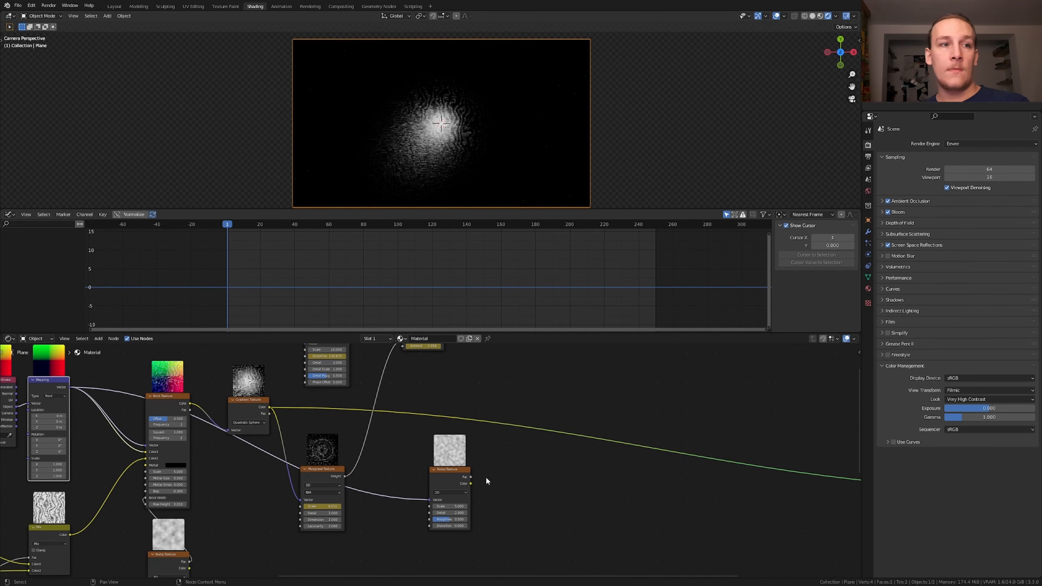
Set the new Noise Texture's Scale to 10 and Detail to 15.
{"action": "scroll", "coordinate": [445, 498], "scroll_direction": "up", "scroll_amount": 2}
{"action": "left_click", "coordinate": [452, 510]}
{"action": "type", "text": "10"}
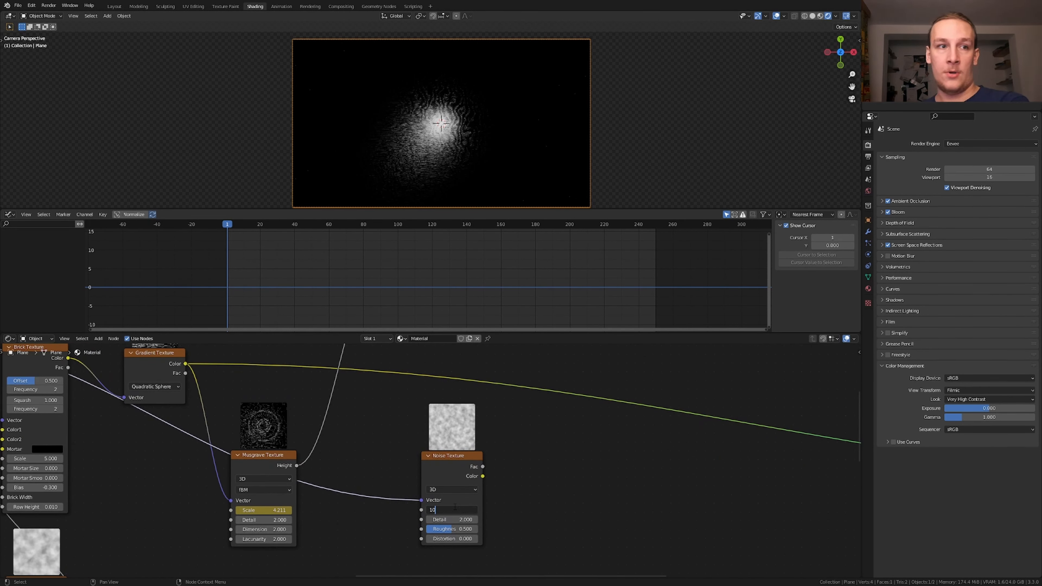
{"action": "key", "text": "Return"}
{"action": "left_click_drag", "start_coordinate": [459, 520], "coordinate": [537, 520]}
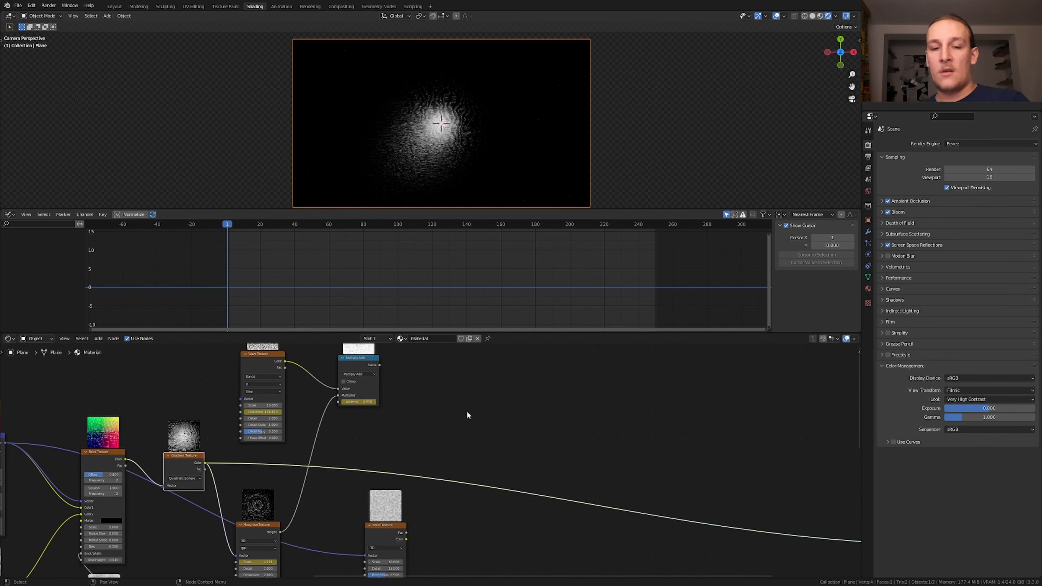
Add and preview a Mix node with Multiply Add's Value feeding Fac and Color2, and the new Noise Texture's Fac feeding Color1.
{"action": "key", "text": "shift+a"}
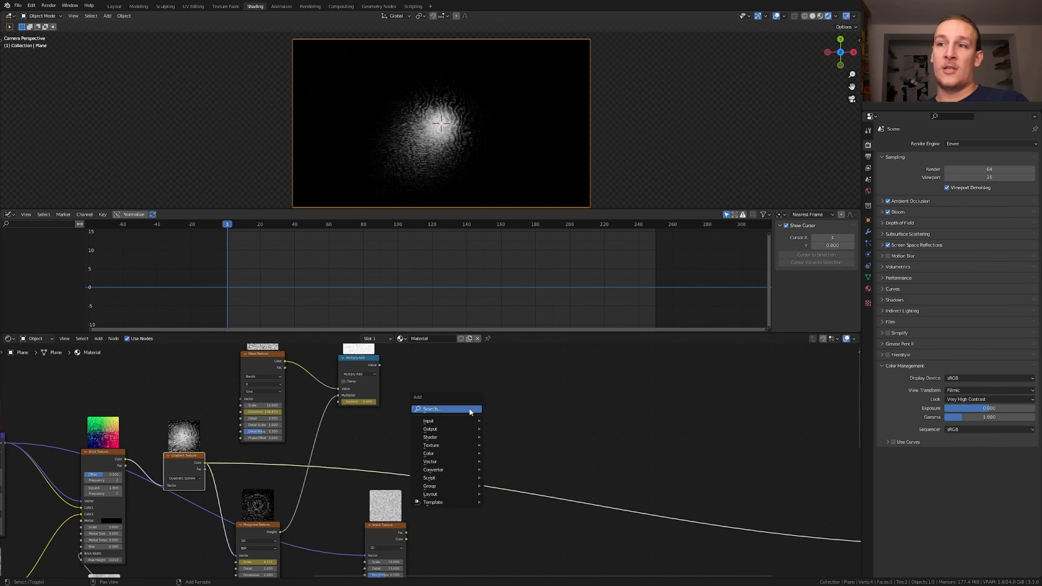
{"action": "left_click", "coordinate": [470, 408]}
{"action": "type", "text": "mix"}
{"action": "key", "text": "Return"}
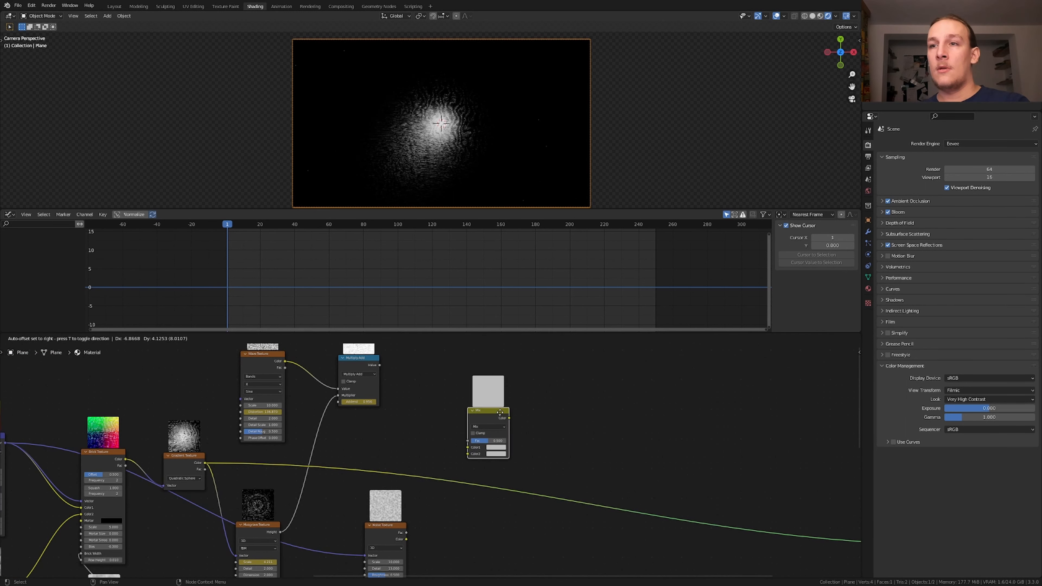
{"action": "mouse_move", "coordinate": [379, 366]}
{"action": "left_mouse_down"}
{"action": "mouse_move", "coordinate": [467, 417]}
{"action": "mouse_move", "coordinate": [419, 421]}
{"action": "mouse_move", "coordinate": [425, 394]}
{"action": "mouse_move", "coordinate": [379, 365]}
{"action": "left_mouse_up"}
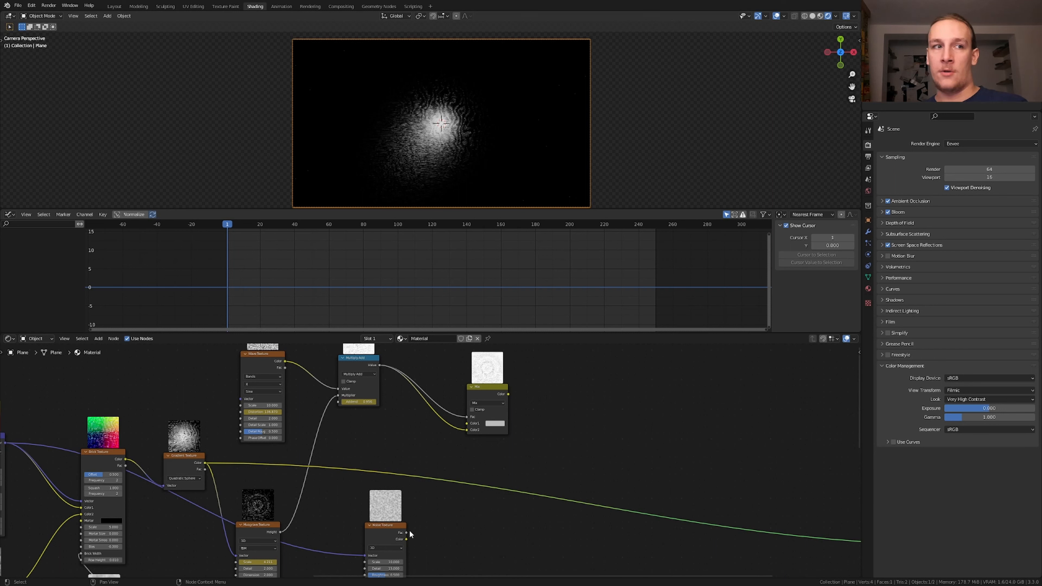
{"action": "left_click_drag", "start_coordinate": [407, 533], "coordinate": [471, 426]}
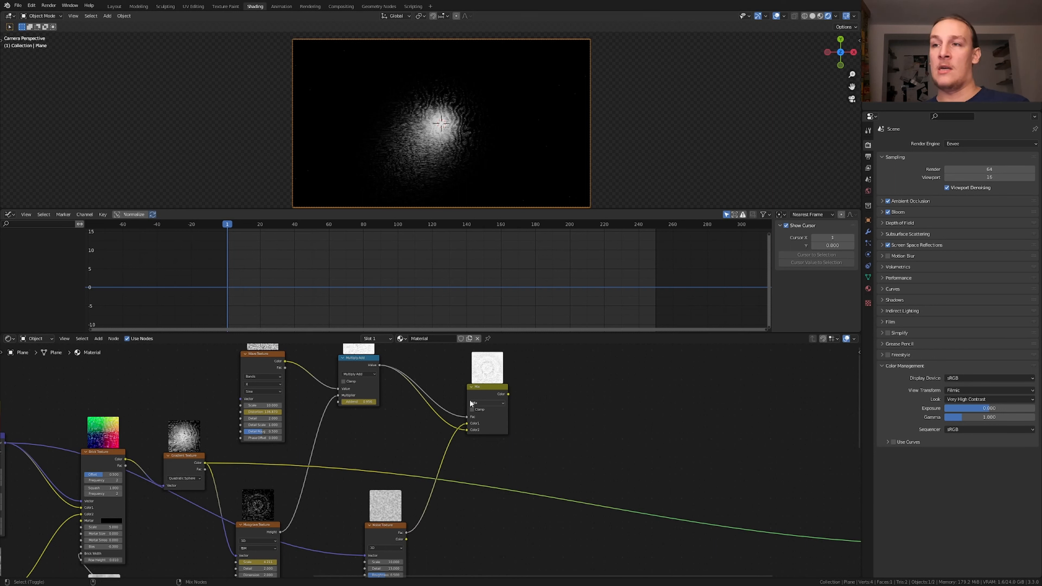
{"action": "left_click", "coordinate": [488, 393], "text": "ctrl+shift"}
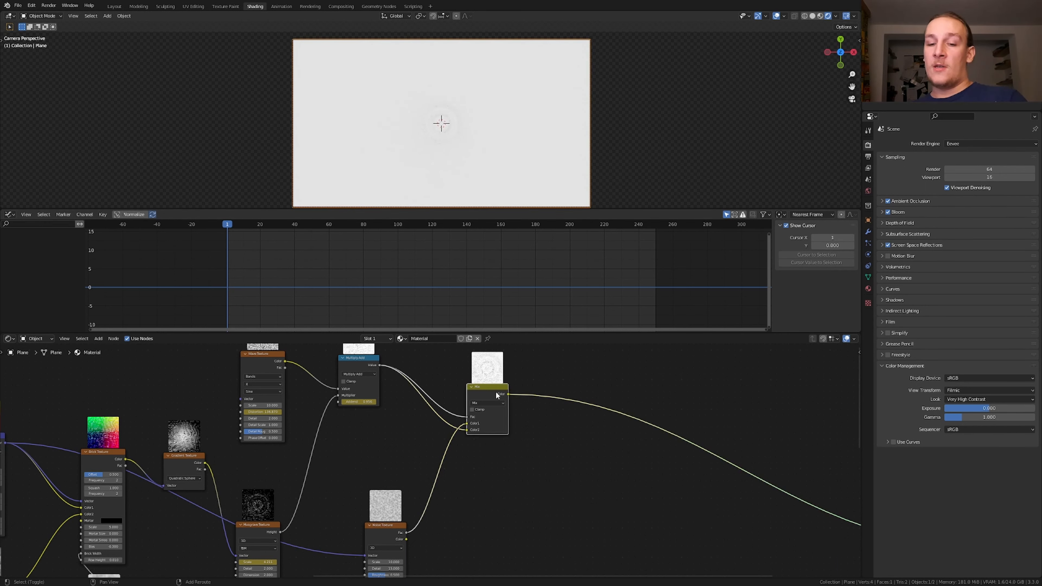
Duplicate the Mix node onto its output link and insert a ColorRamp between the two Mix nodes.
{"action": "key", "text": "shift+d"}
{"action": "left_click", "coordinate": [705, 402]}
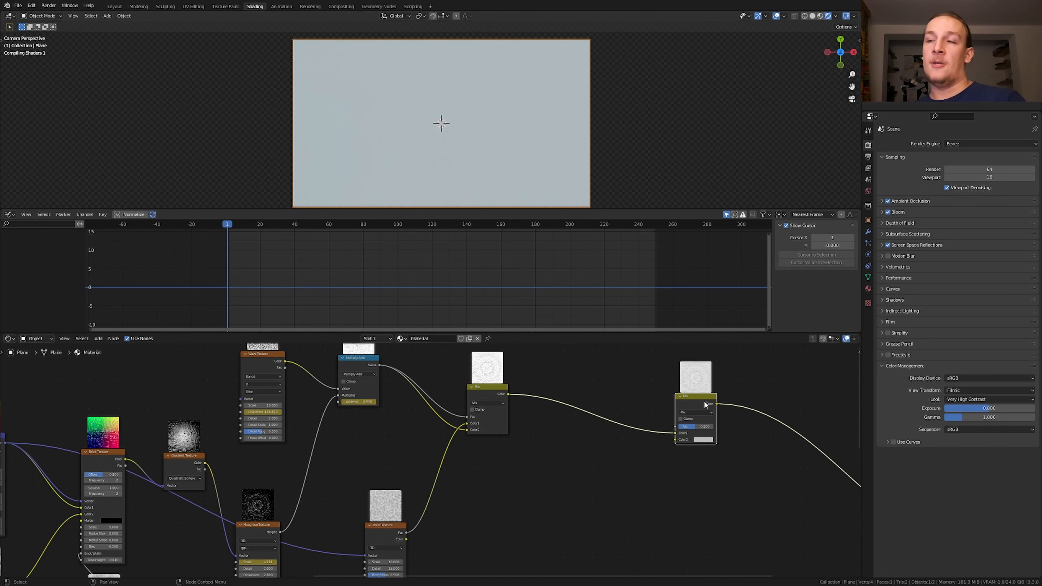
{"action": "key", "text": "shift+a"}
{"action": "type", "text": "co"}
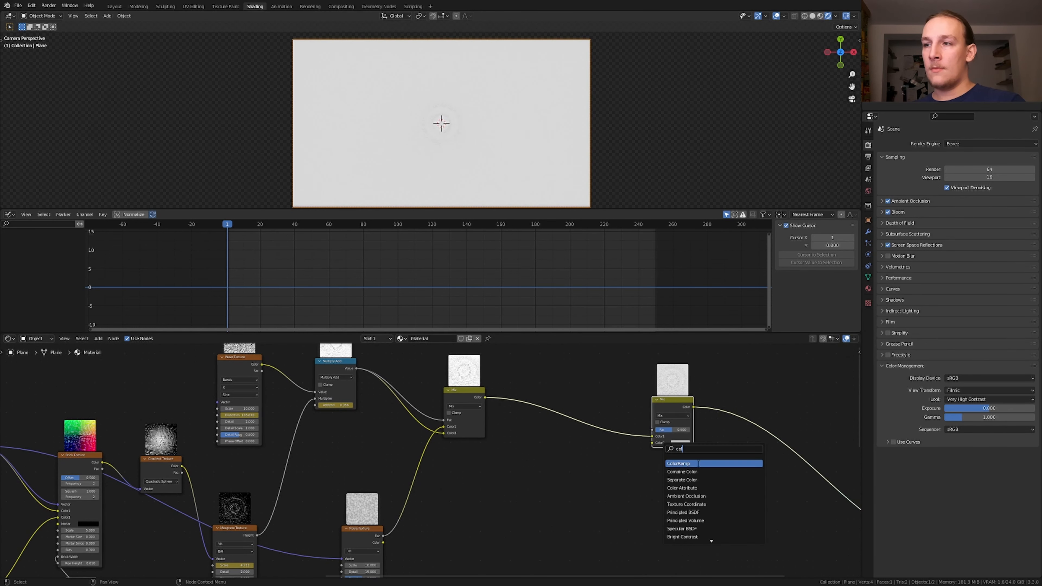
{"action": "left_click", "coordinate": [699, 463]}
{"action": "left_click", "coordinate": [560, 390]}
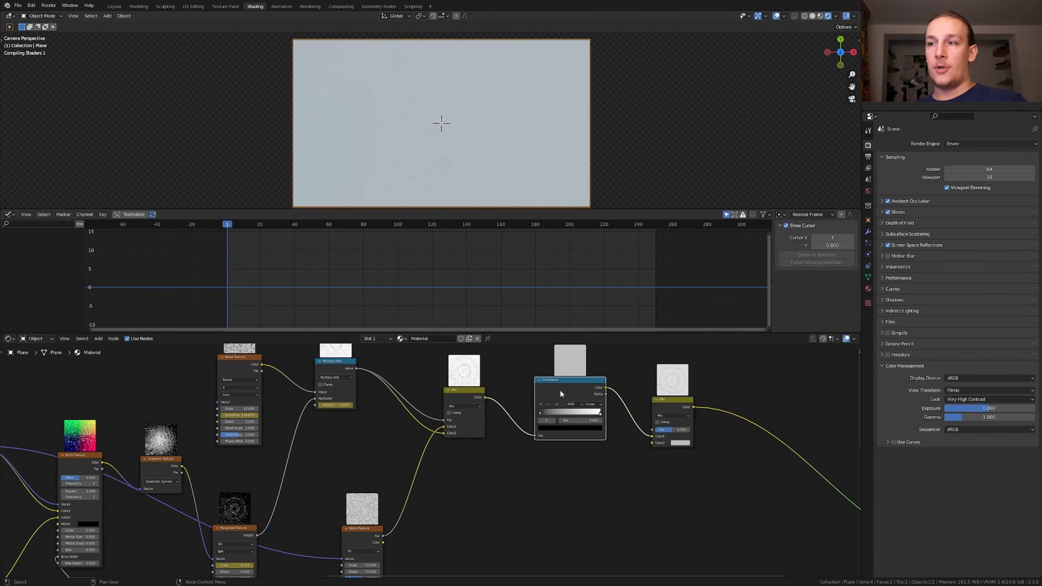
Move the ColorRamp's first stop to position 0.400 and set the end stop's color to black.
{"action": "scroll", "coordinate": [583, 410], "scroll_direction": "up", "scroll_amount": 2}
{"action": "middle_click_drag", "start_coordinate": [584, 410], "coordinate": [555, 423]}
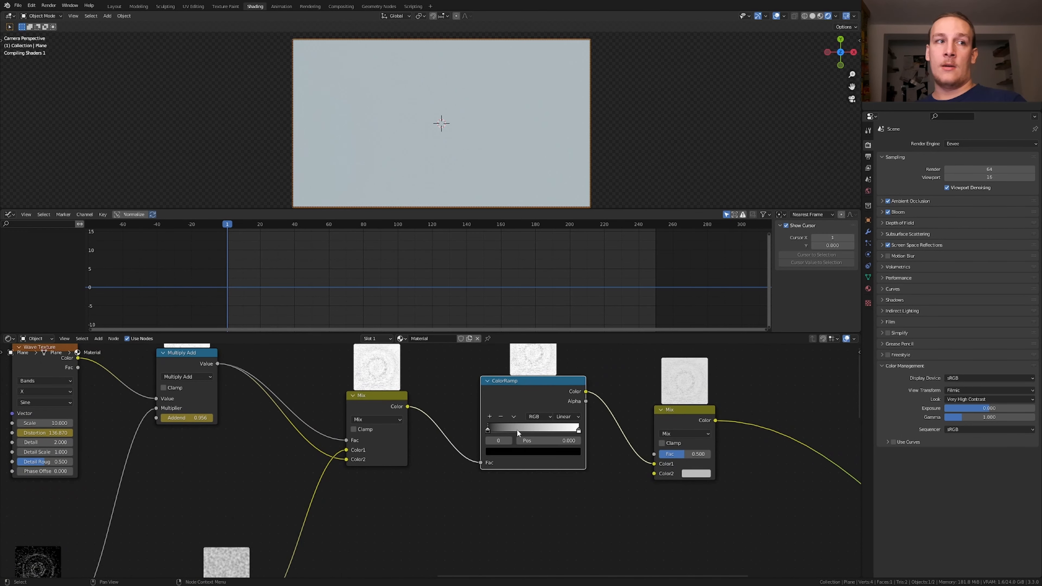
{"action": "scroll", "coordinate": [517, 429], "scroll_direction": "up", "scroll_amount": 3}
{"action": "left_click_drag", "start_coordinate": [472, 435], "coordinate": [540, 432]}
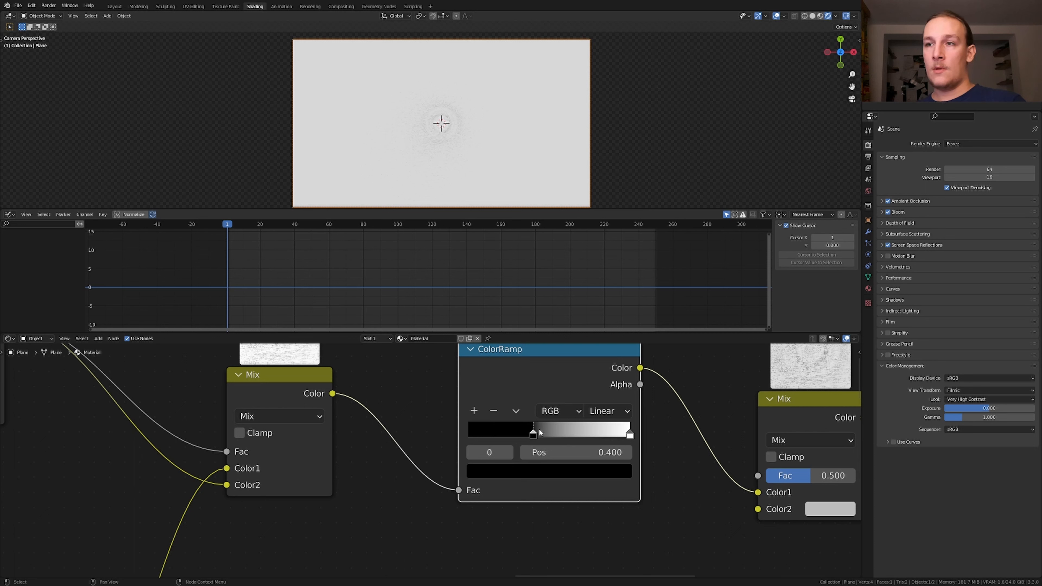
{"action": "left_click", "coordinate": [631, 434]}
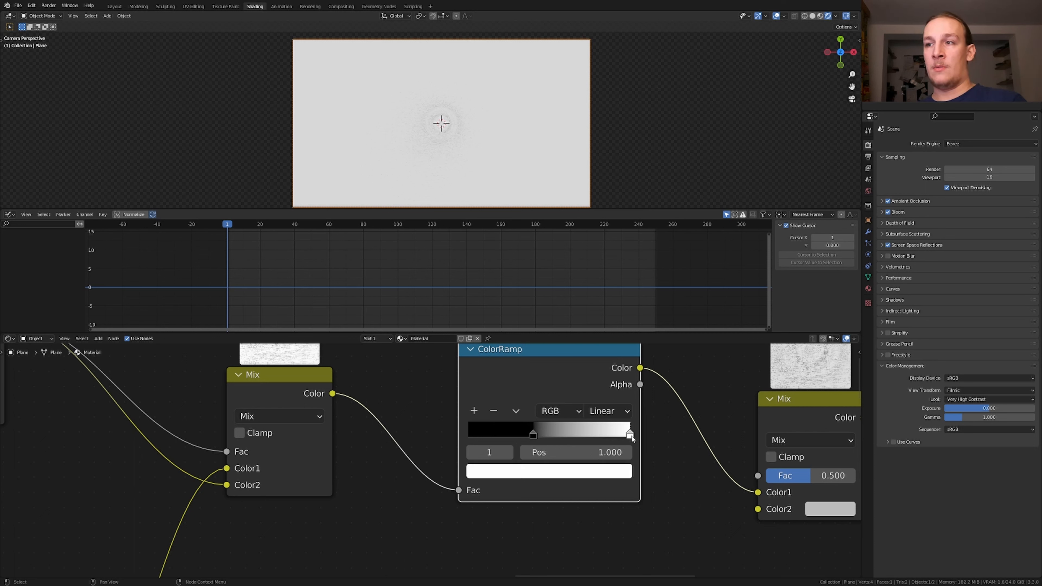
{"action": "left_click", "coordinate": [603, 472]}
{"action": "left_click", "coordinate": [597, 337]}
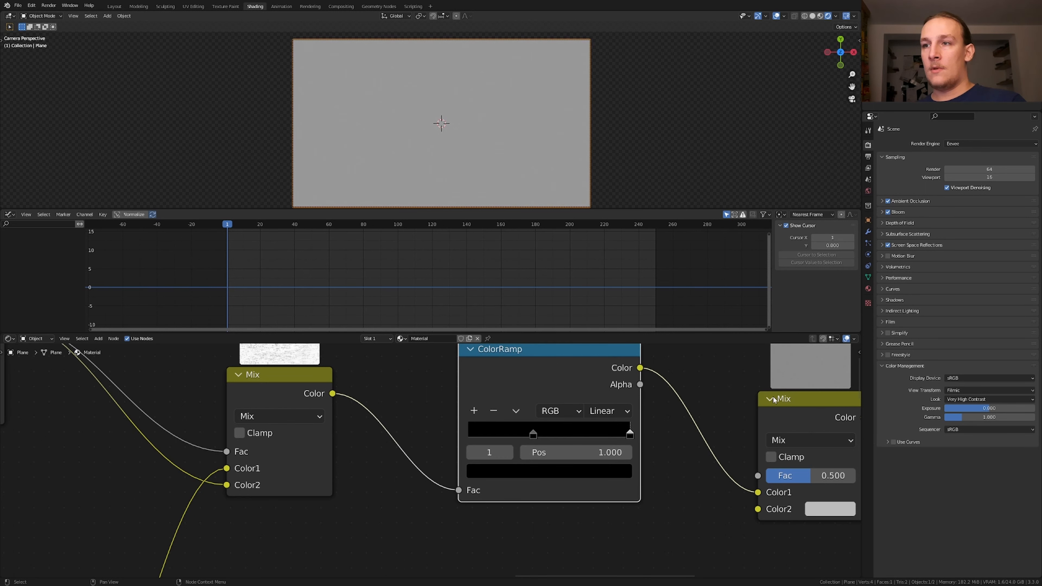
Add two stops to the ColorRamp, a black one at about 0.79 and a white one at 0.730.
{"action": "left_click", "coordinate": [474, 411]}
{"action": "left_click_drag", "start_coordinate": [586, 435], "coordinate": [598, 435]}
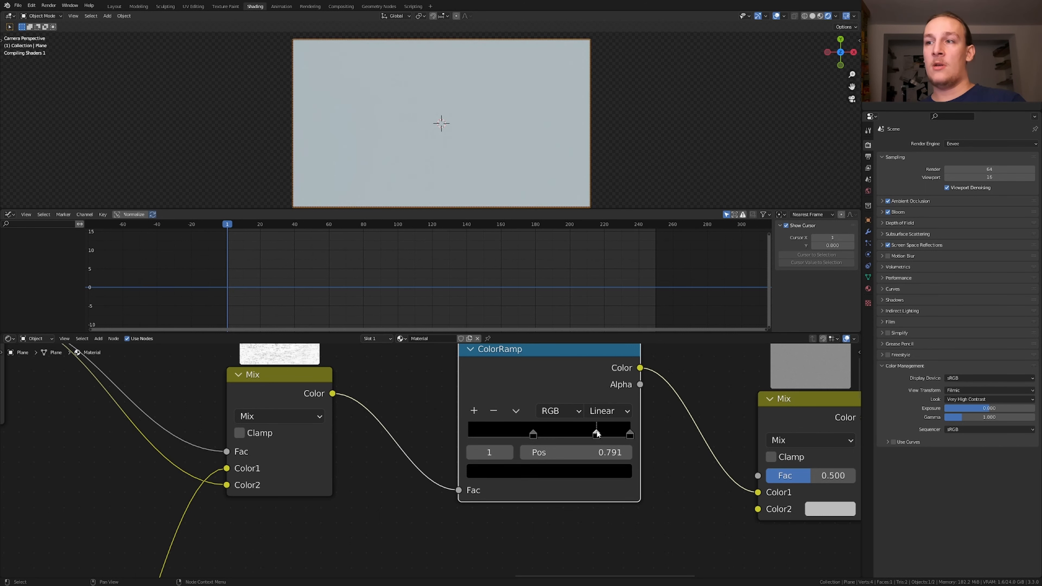
{"action": "left_click", "coordinate": [474, 411]}
{"action": "left_click_drag", "start_coordinate": [563, 434], "coordinate": [587, 433]}
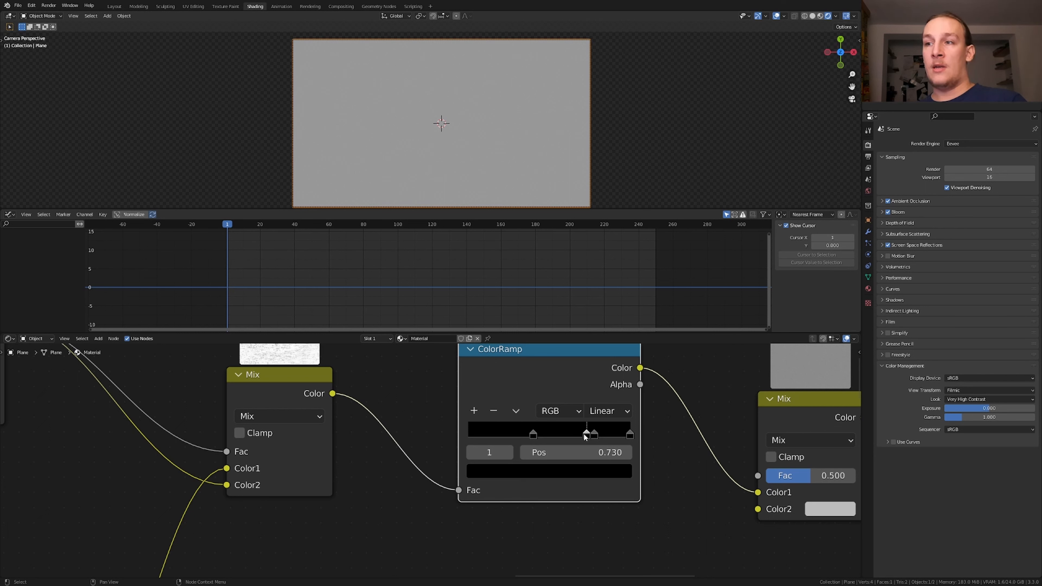
{"action": "left_click", "coordinate": [578, 473]}
{"action": "left_click_drag", "start_coordinate": [595, 283], "coordinate": [594, 246]}
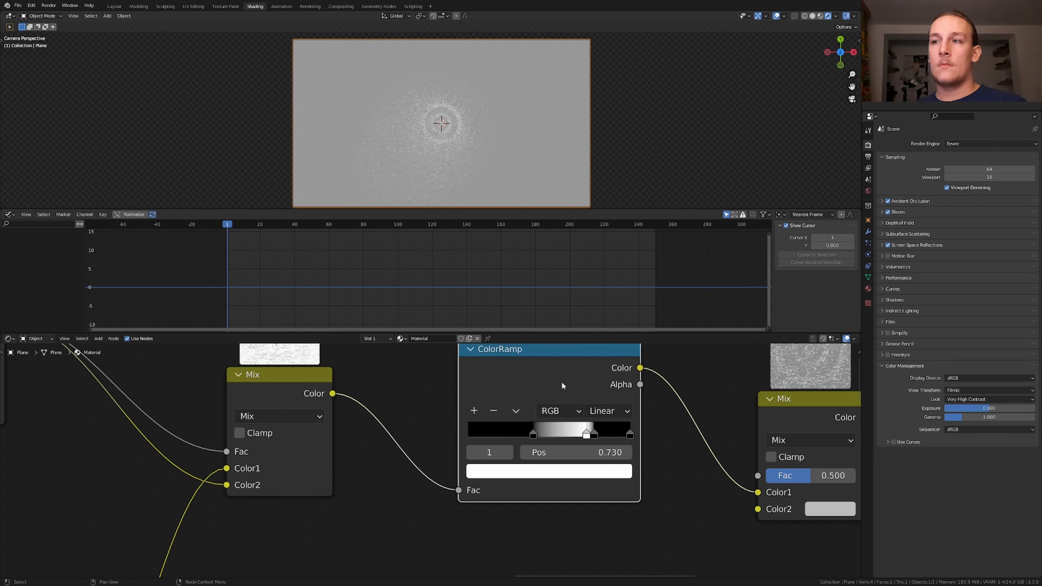
Color the ColorRamp's 0.730 stop light blue (H 0.621, S 0.821) and add a dark blue stop at 0.565.
{"action": "left_click", "coordinate": [579, 473]}
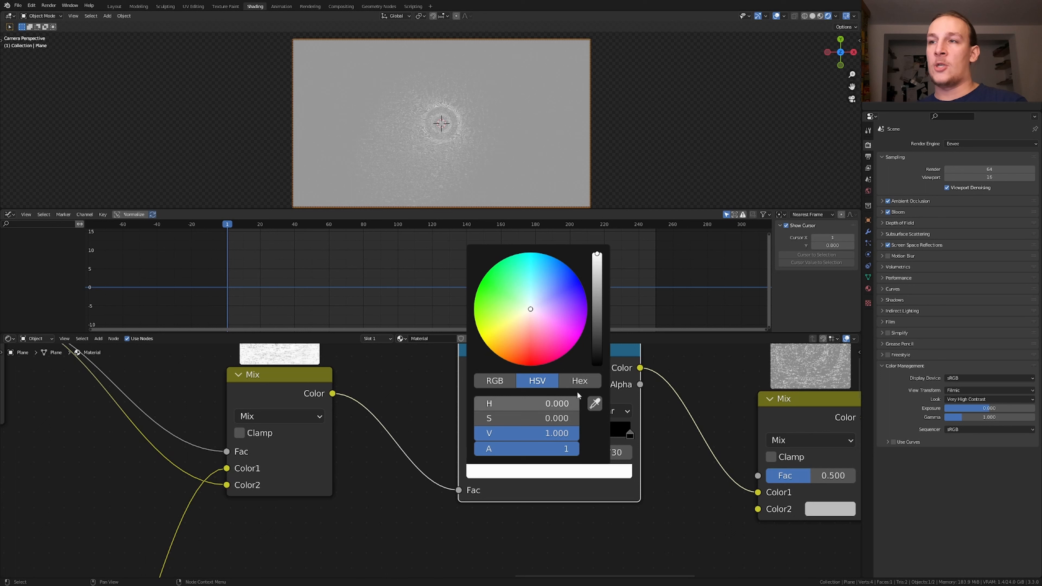
{"action": "left_click", "coordinate": [547, 286]}
{"action": "left_click_drag", "start_coordinate": [548, 285], "coordinate": [549, 283]}
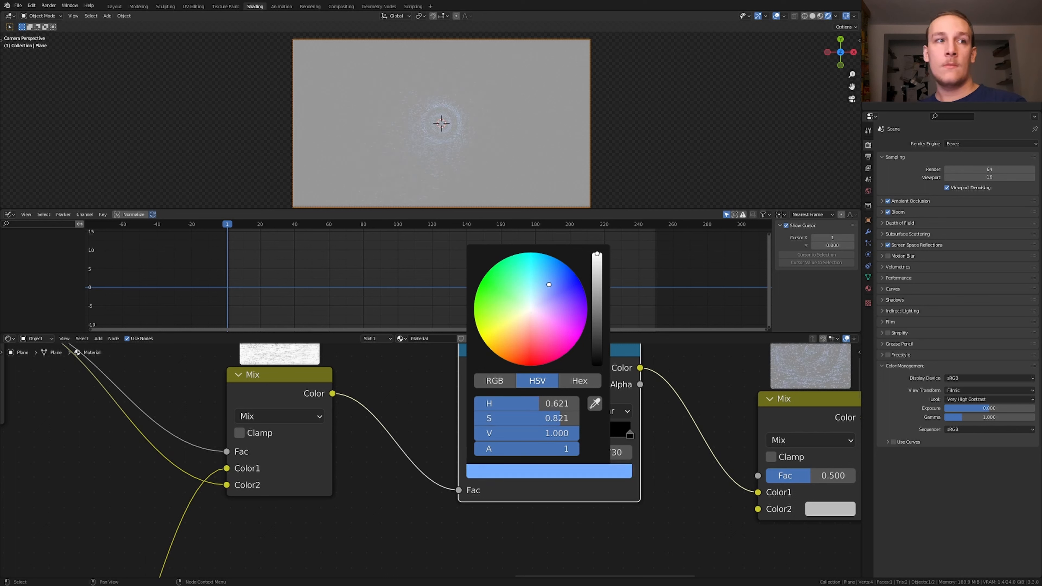
{"action": "left_click", "coordinate": [475, 411]}
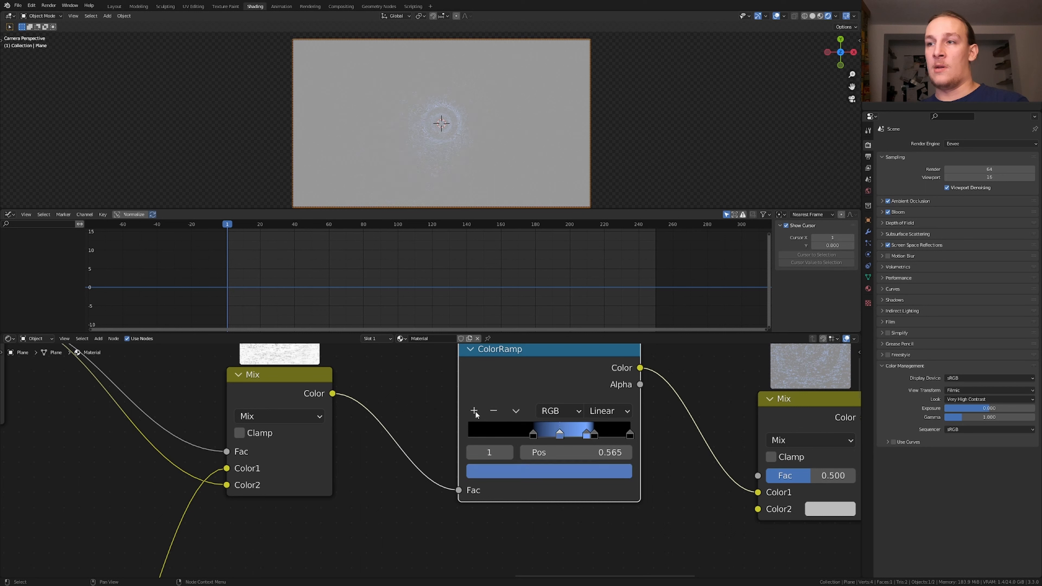
{"action": "left_click", "coordinate": [565, 469]}
{"action": "mouse_move", "coordinate": [557, 281]}
{"action": "left_mouse_down"}
{"action": "mouse_move", "coordinate": [597, 302]}
{"action": "mouse_move", "coordinate": [597, 327]}
{"action": "left_mouse_up"}
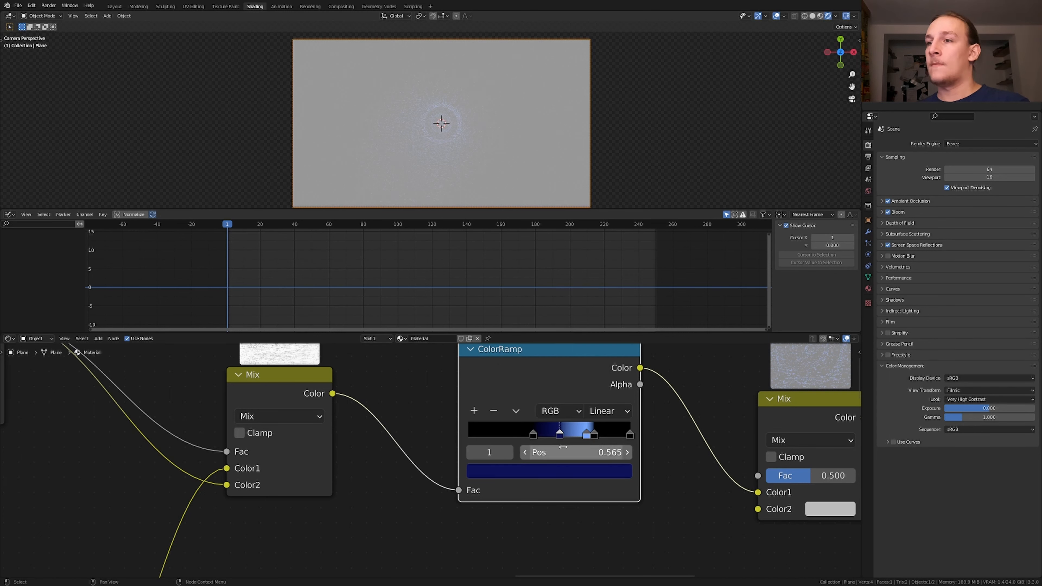
Change the ColorRamp's 0.400 stop to a bright coral red.
{"action": "left_click", "coordinate": [534, 436]}
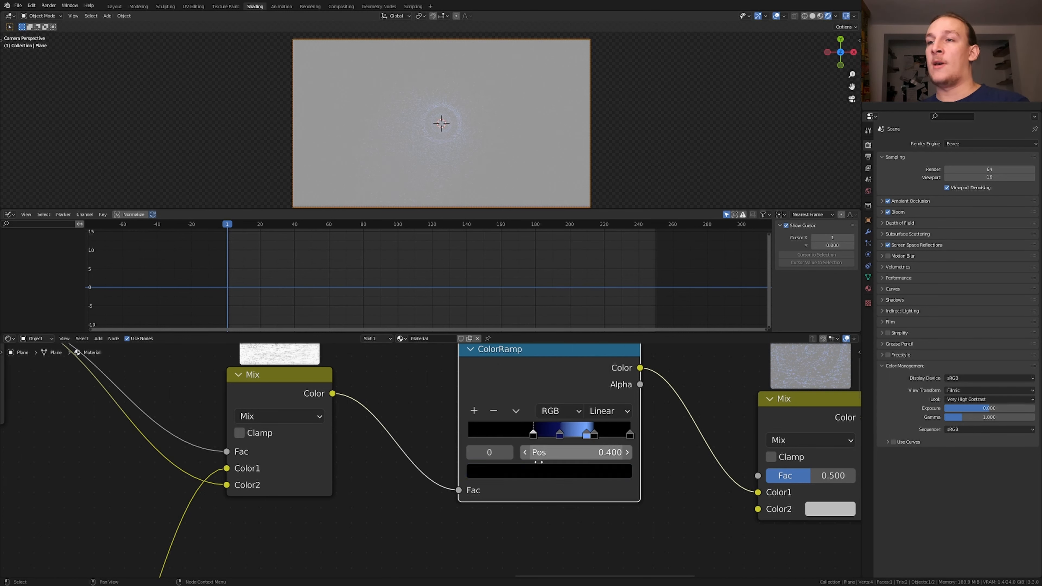
{"action": "left_click", "coordinate": [548, 470]}
{"action": "left_click_drag", "start_coordinate": [597, 292], "coordinate": [598, 251]}
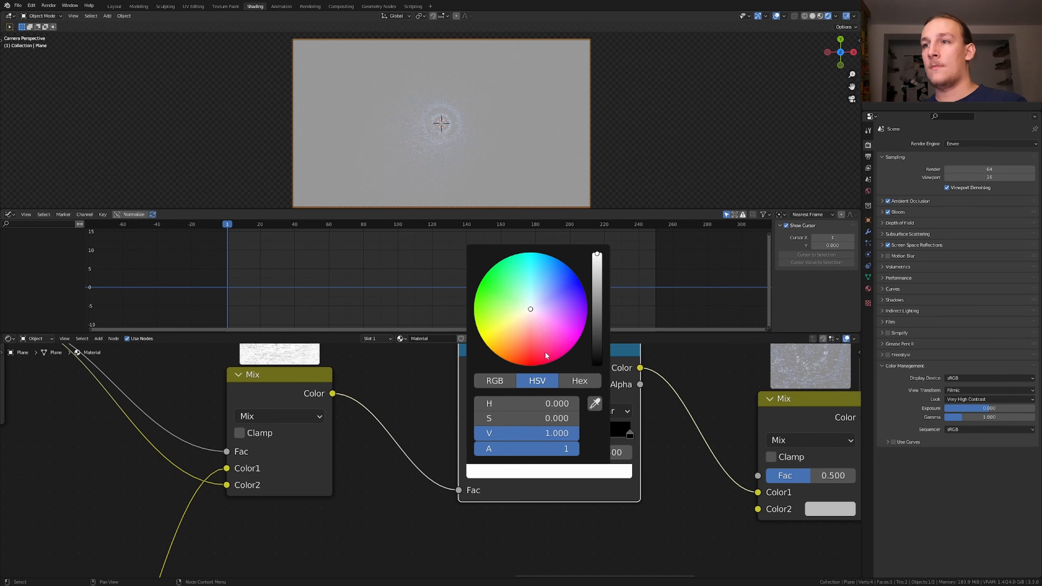
{"action": "left_click_drag", "start_coordinate": [532, 332], "coordinate": [534, 347]}
Duplicate the ColorRamp below the original, feeding its Fac from the first Mix's Color and connecting its Color to the second Mix's Color2.
{"action": "middle_click_drag", "start_coordinate": [702, 473], "coordinate": [613, 490]}
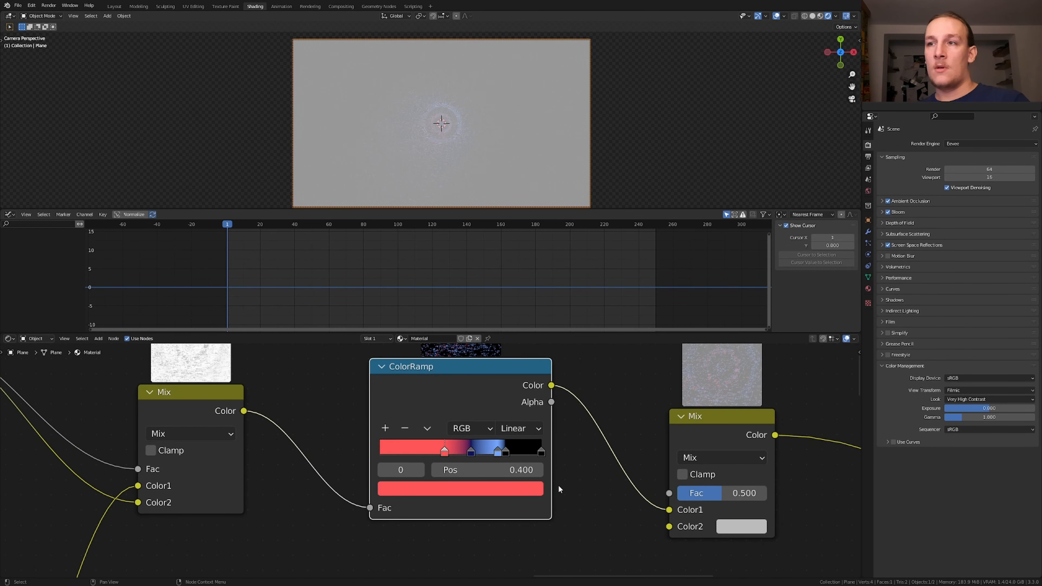
{"action": "key", "text": "shift+d"}
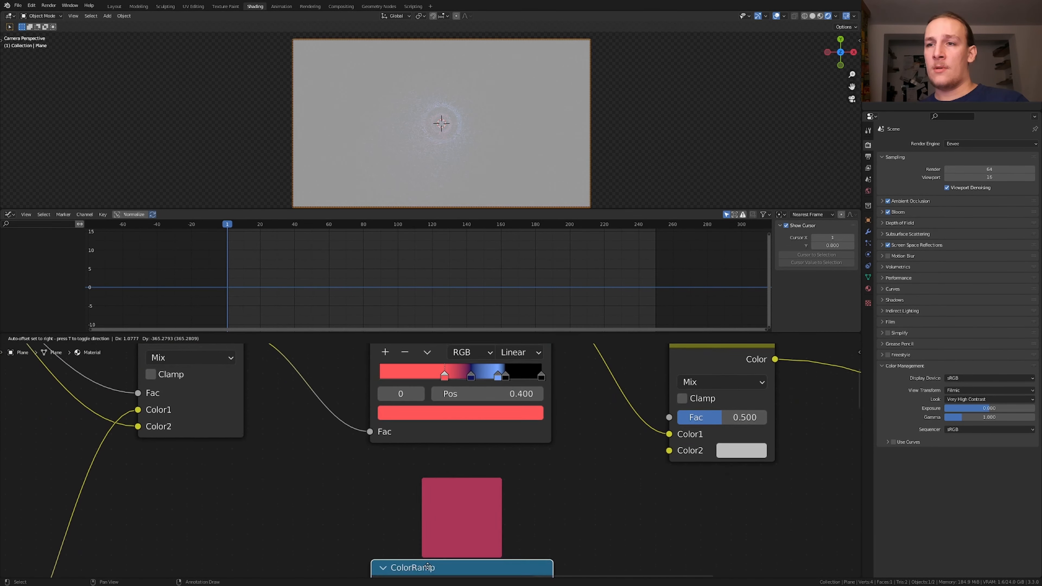
{"action": "left_click", "coordinate": [422, 539]}
{"action": "scroll", "coordinate": [434, 476], "scroll_direction": "down", "scroll_amount": 7}
{"action": "middle_click_drag", "start_coordinate": [434, 476], "coordinate": [423, 423]}
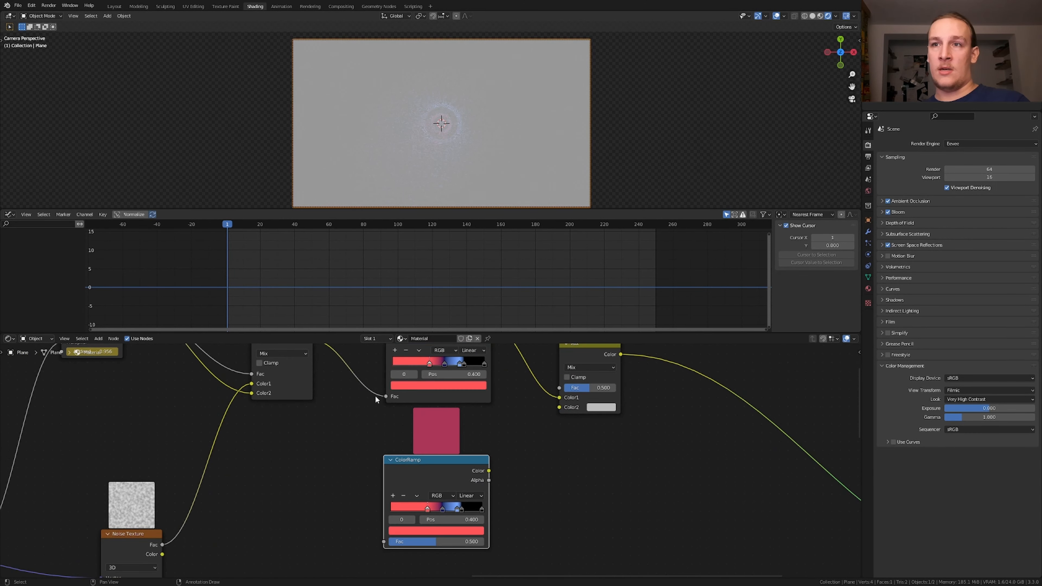
{"action": "scroll", "coordinate": [326, 382], "scroll_direction": "down", "scroll_amount": 2}
{"action": "middle_click_drag", "start_coordinate": [327, 385], "coordinate": [325, 405]}
{"action": "left_click_drag", "start_coordinate": [311, 365], "coordinate": [369, 539]}
{"action": "left_click_drag", "start_coordinate": [462, 479], "coordinate": [529, 424]}
Recolor the duplicated ColorRamp's 0.400 stop bright green and its 0.565 stop dark yellow.
{"action": "scroll", "coordinate": [487, 509], "scroll_direction": "up", "scroll_amount": 9}
{"action": "middle_click_drag", "start_coordinate": [487, 509], "coordinate": [590, 485]}
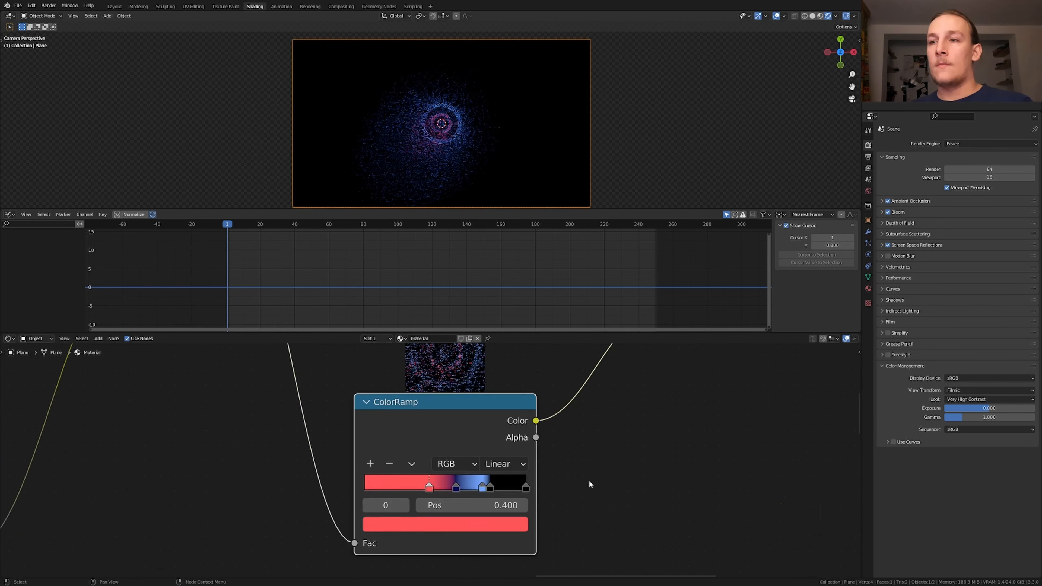
{"action": "left_click", "coordinate": [443, 528]}
{"action": "left_click_drag", "start_coordinate": [447, 343], "coordinate": [393, 343]}
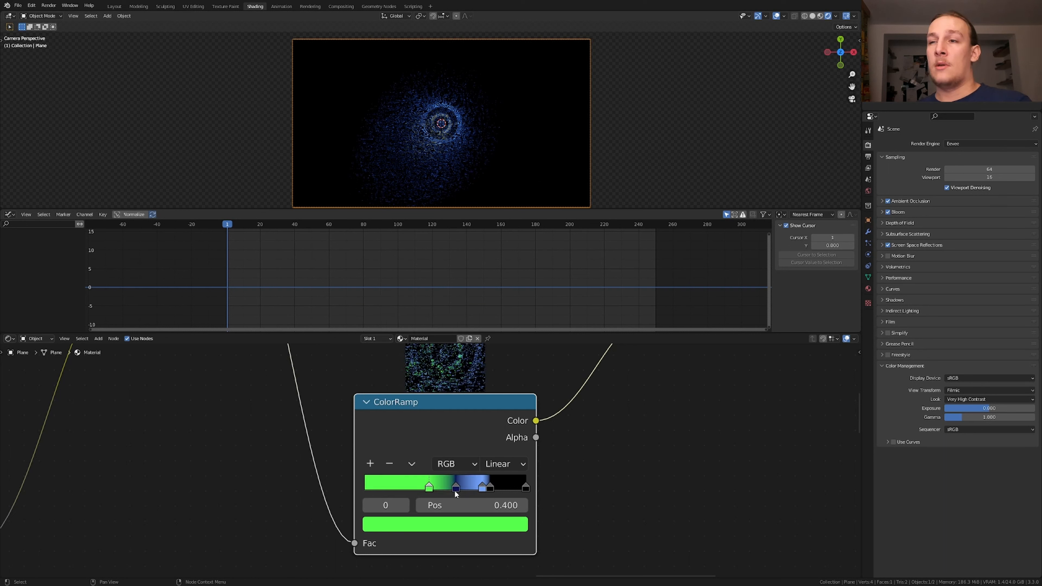
{"action": "left_click", "coordinate": [456, 487]}
{"action": "left_click", "coordinate": [447, 523]}
{"action": "mouse_move", "coordinate": [407, 378]}
{"action": "left_mouse_down"}
{"action": "mouse_move", "coordinate": [411, 390]}
{"action": "mouse_move", "coordinate": [402, 381]}
{"action": "left_mouse_up"}
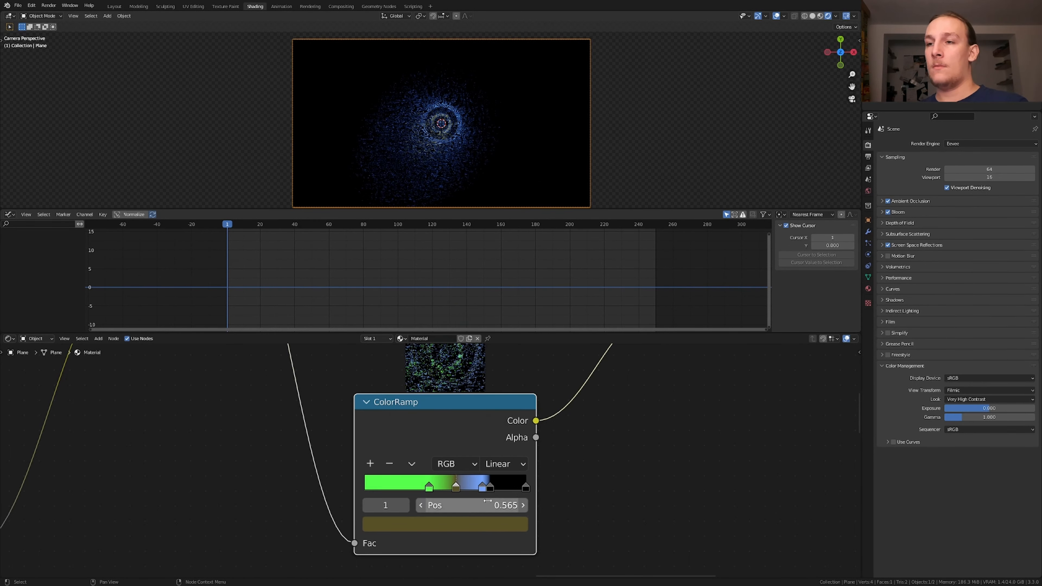
Recolor the duplicated ColorRamp's 0.730 stop pinkish purple.
{"action": "left_click", "coordinate": [483, 491]}
{"action": "left_click", "coordinate": [472, 529]}
{"action": "left_click", "coordinate": [393, 349]}
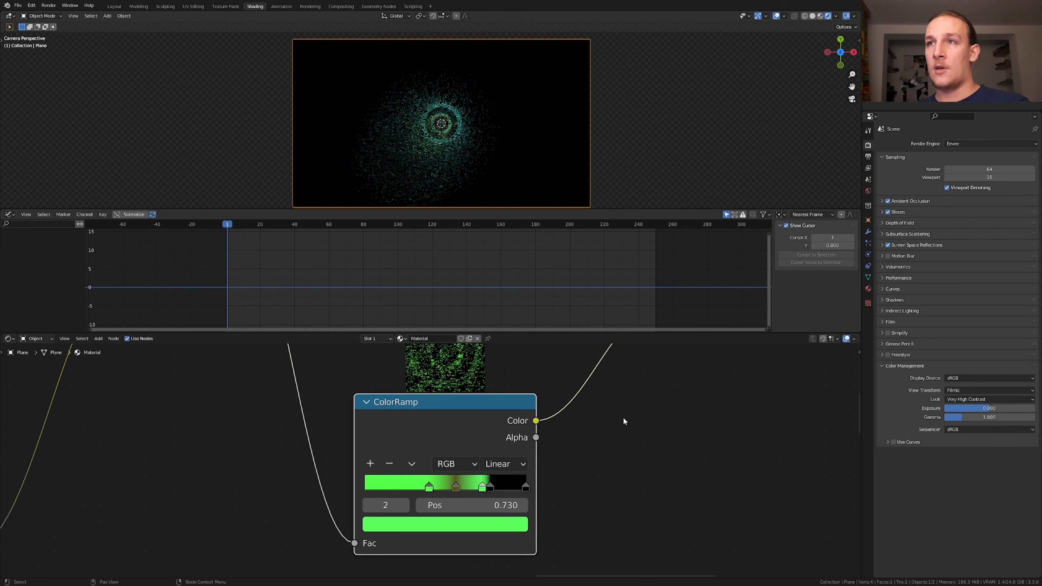
{"action": "left_click", "coordinate": [497, 525]}
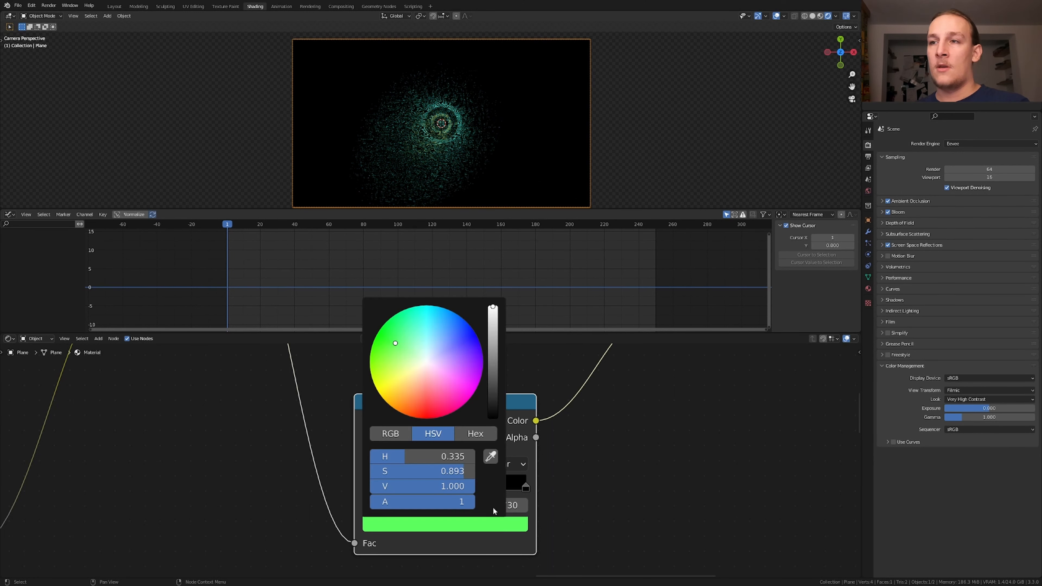
{"action": "left_click_drag", "start_coordinate": [436, 384], "coordinate": [450, 382]}
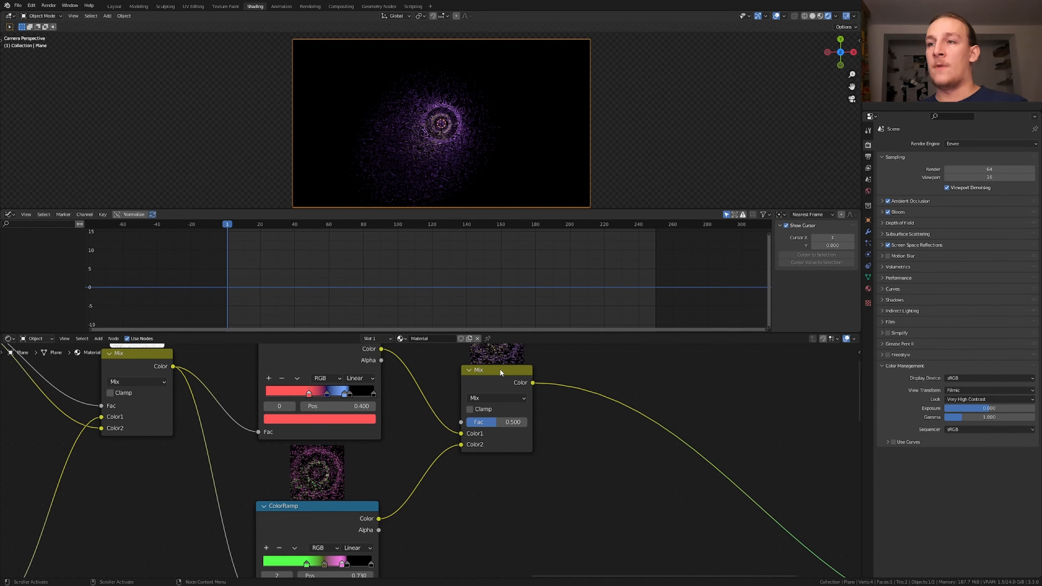
Keyframe the second Mix node's Fac and give its curve a Noise modifier with Scale 2.5 and a higher Strength.
{"action": "left_click", "coordinate": [500, 371]}
{"action": "key", "text": "i"}
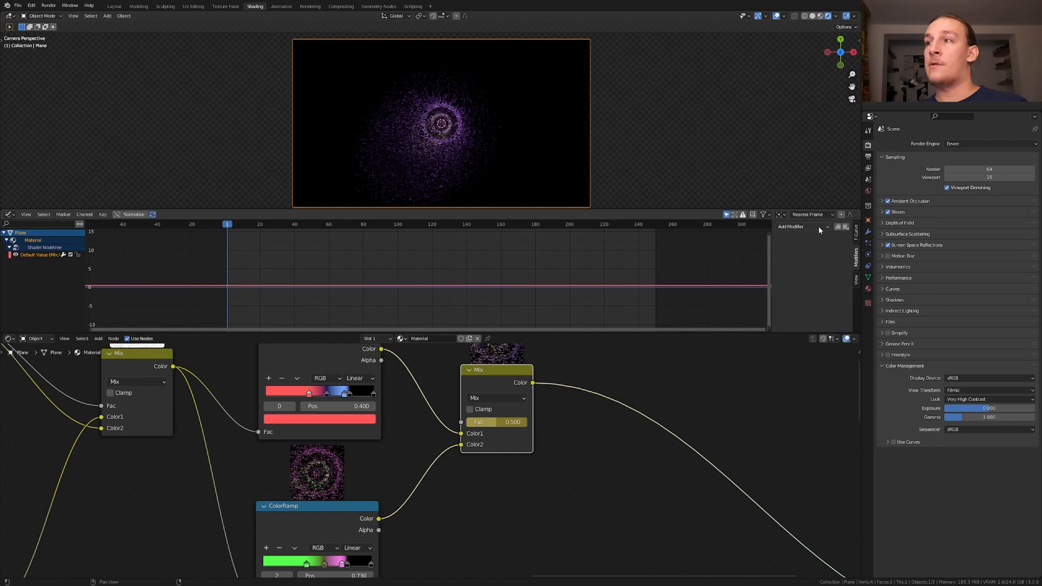
{"action": "left_click", "coordinate": [820, 231]}
{"action": "left_click", "coordinate": [823, 271]}
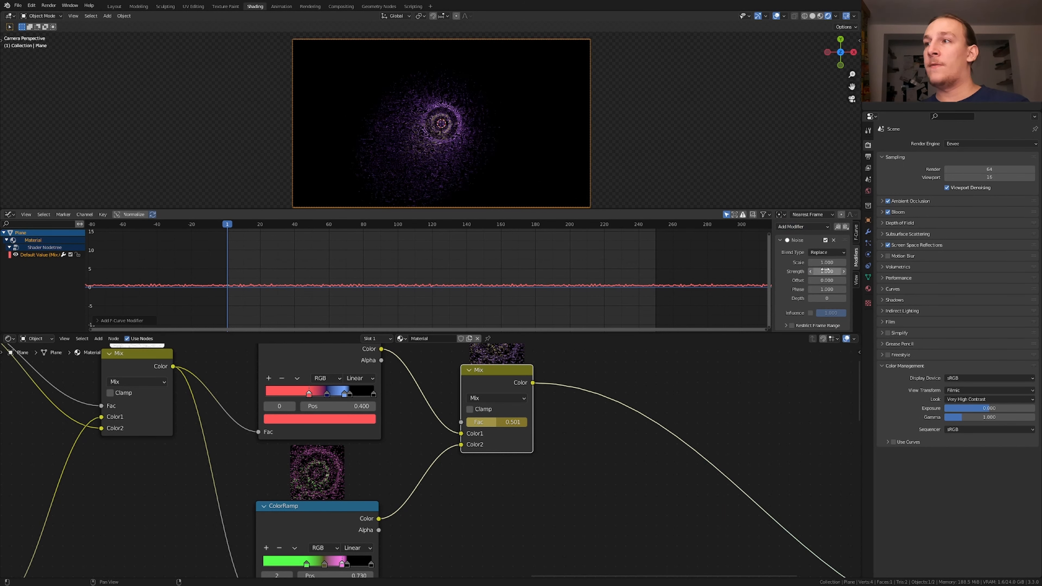
{"action": "left_click", "coordinate": [829, 262]}
{"action": "type", "text": "2.5"}
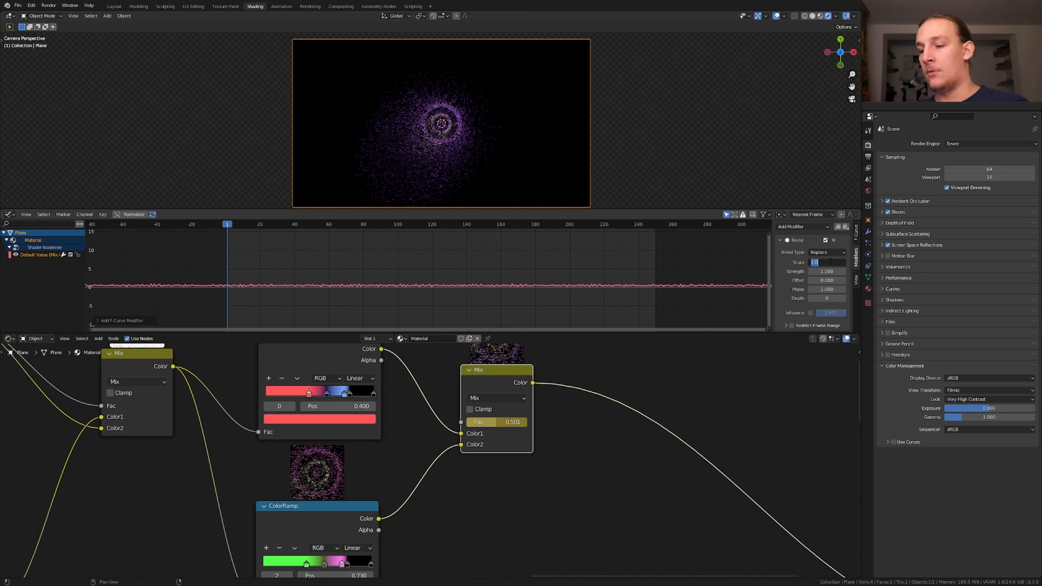
{"action": "key", "text": "Return"}
{"action": "left_click", "coordinate": [827, 272]}
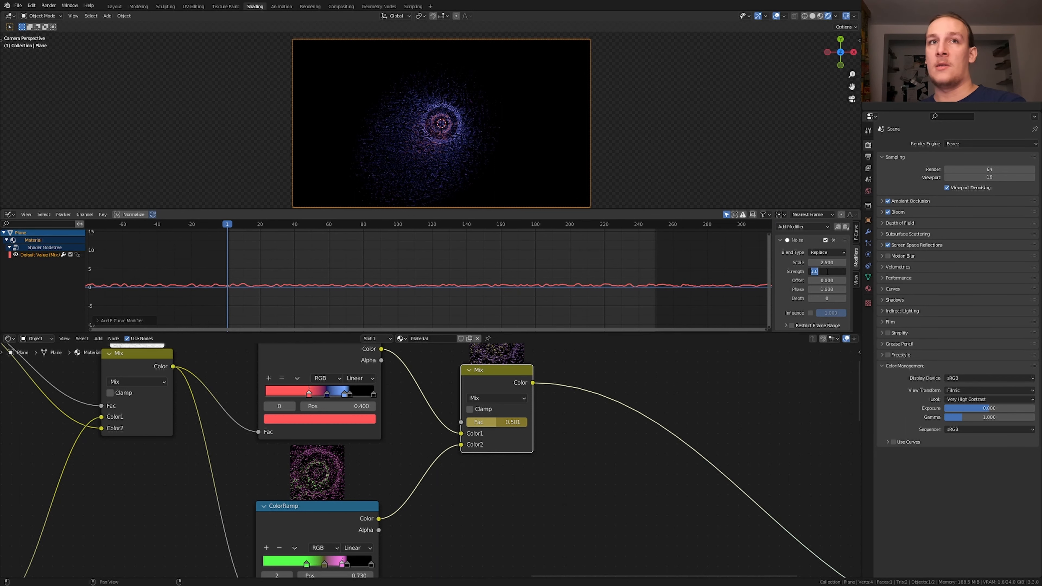
{"action": "key", "text": "Return"}
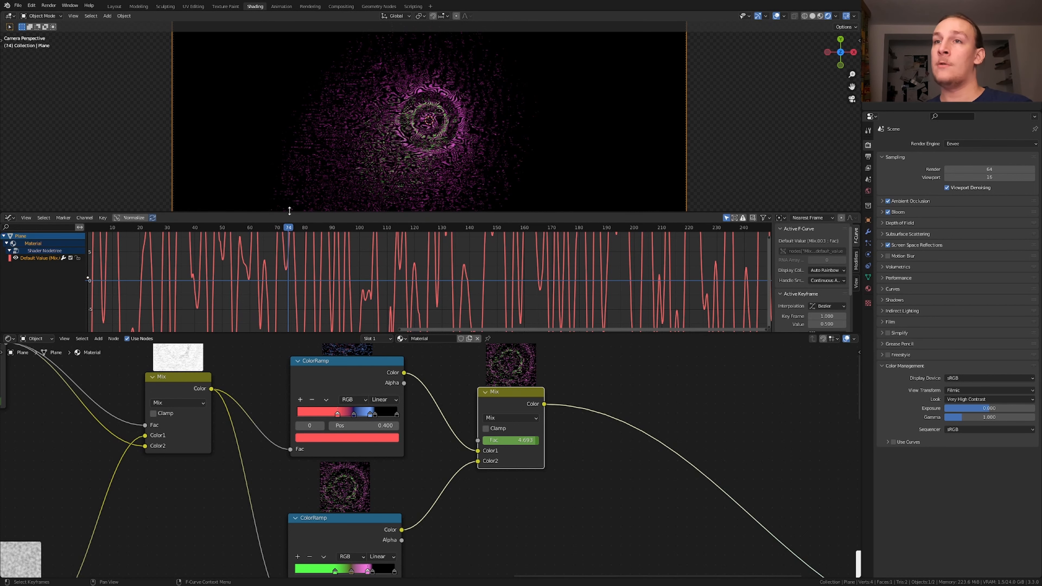
Remove the Graph Editor area by joining it into the 3D viewport above.
{"action": "right_click", "coordinate": [289, 212]}
{"action": "left_click", "coordinate": [289, 217]}
{"action": "left_click", "coordinate": [299, 251]}
Move the Principled BSDF onto the link between the second Mix node and the Material Output to insert it there.
{"action": "middle_click_drag", "start_coordinate": [693, 466], "coordinate": [589, 412]}
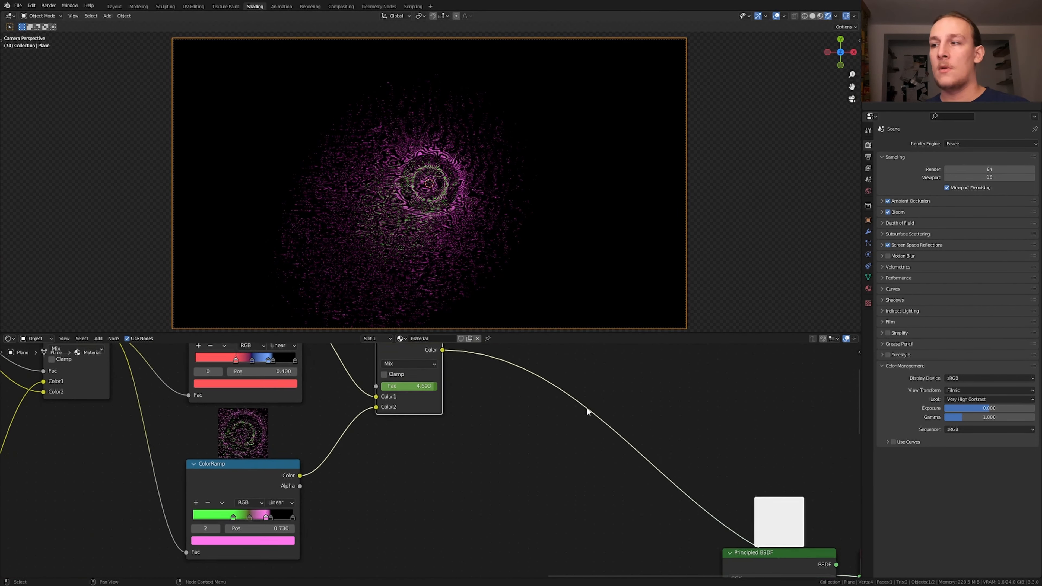
{"action": "scroll", "coordinate": [588, 411], "scroll_direction": "down", "scroll_amount": 8}
{"action": "left_click", "coordinate": [692, 485]}
{"action": "left_click_drag", "start_coordinate": [691, 485], "coordinate": [598, 386]}
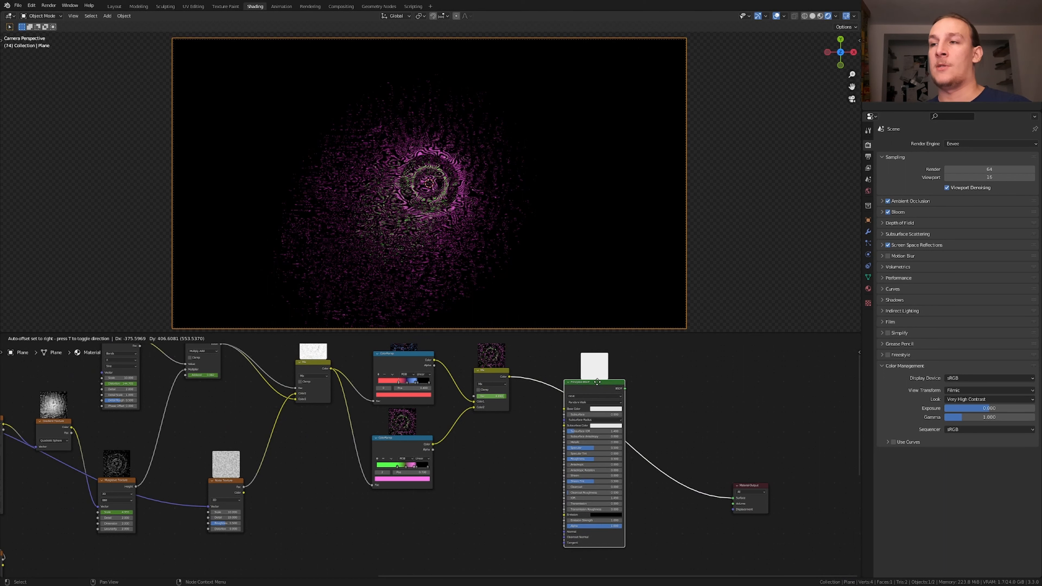
Connect the second Mix node's Color to the Principled BSDF's Emission input and save the file.
{"action": "scroll", "coordinate": [599, 387], "scroll_direction": "up", "scroll_amount": 2}
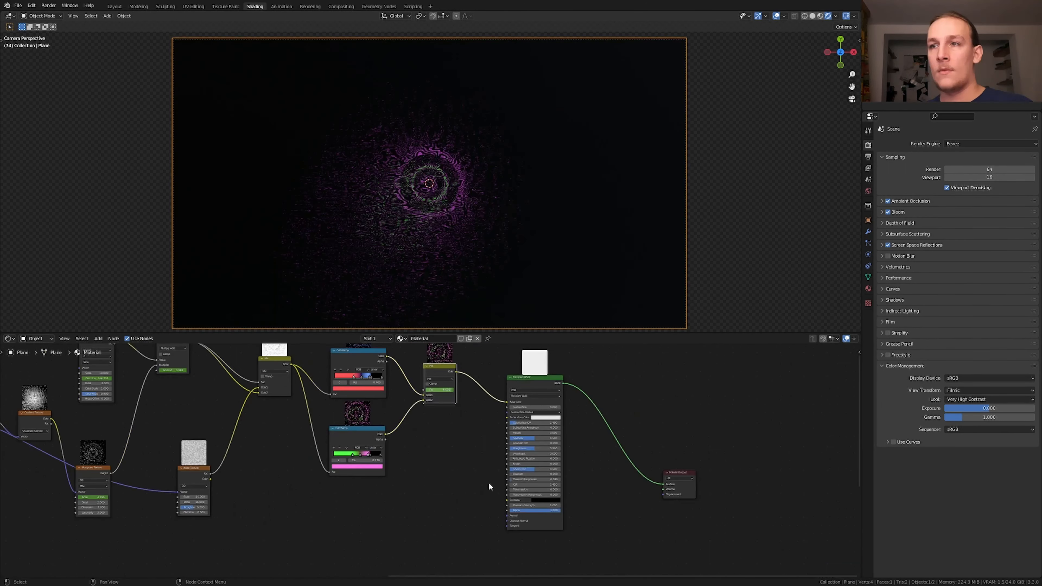
{"action": "scroll", "coordinate": [544, 390], "scroll_direction": "up", "scroll_amount": 3}
{"action": "left_click_drag", "start_coordinate": [434, 366], "coordinate": [503, 530]}
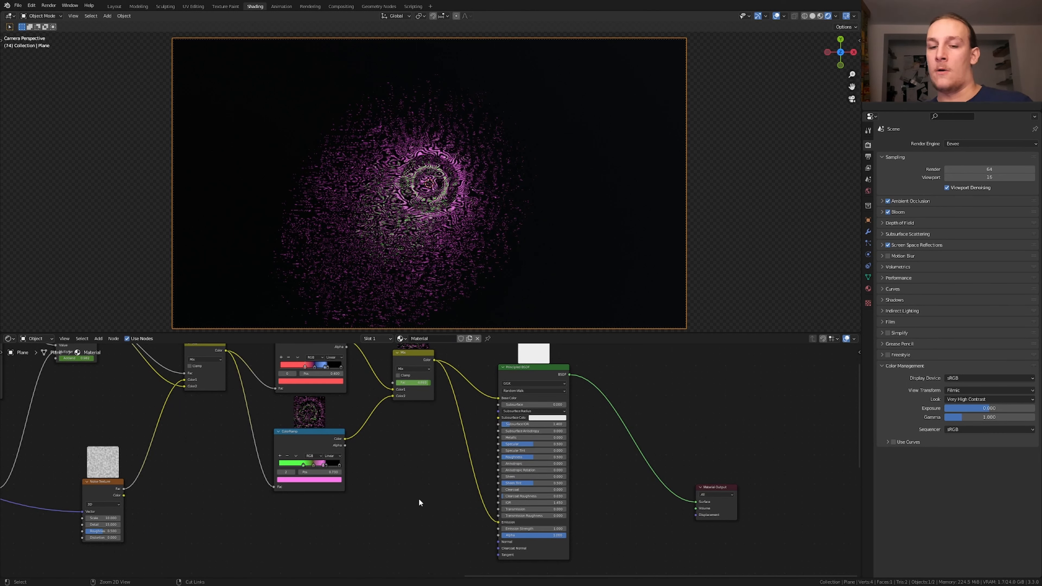
{"action": "key", "text": "ctrl+s"}
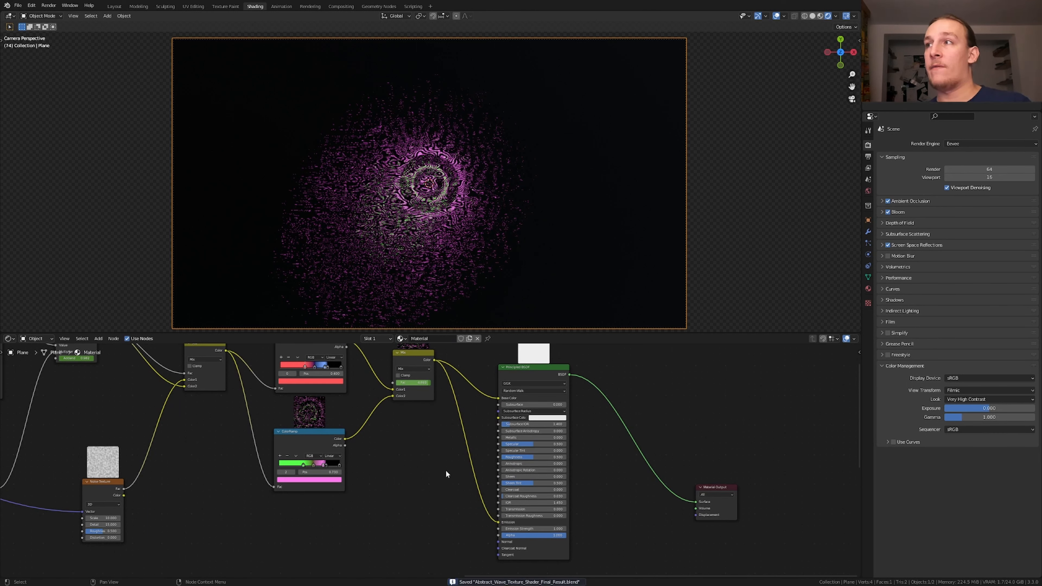
Set the render output's file format to JPEG.
{"action": "left_click", "coordinate": [868, 157]}
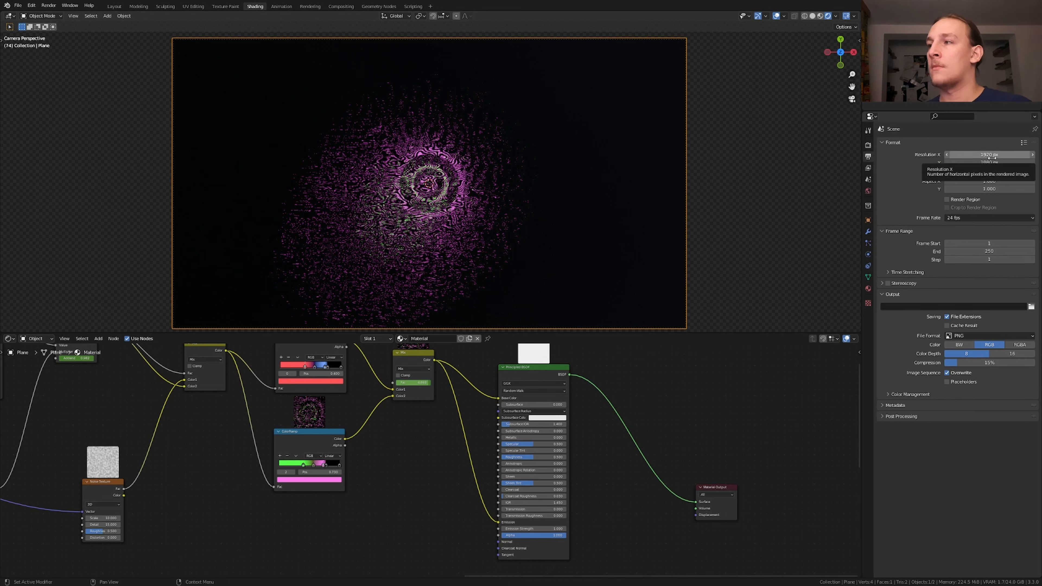
{"action": "left_click", "coordinate": [984, 336]}
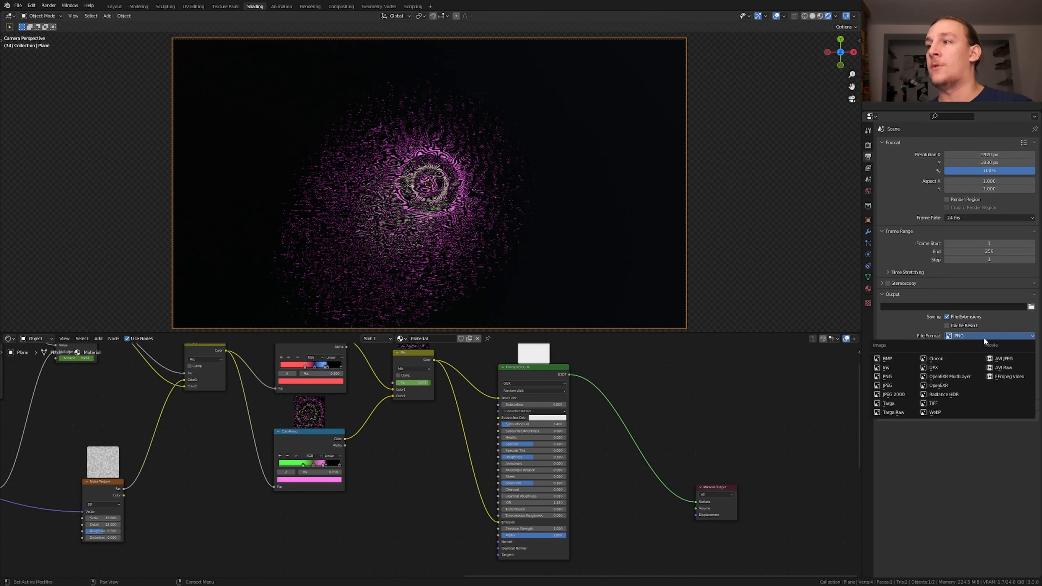
{"action": "left_click", "coordinate": [902, 387]}
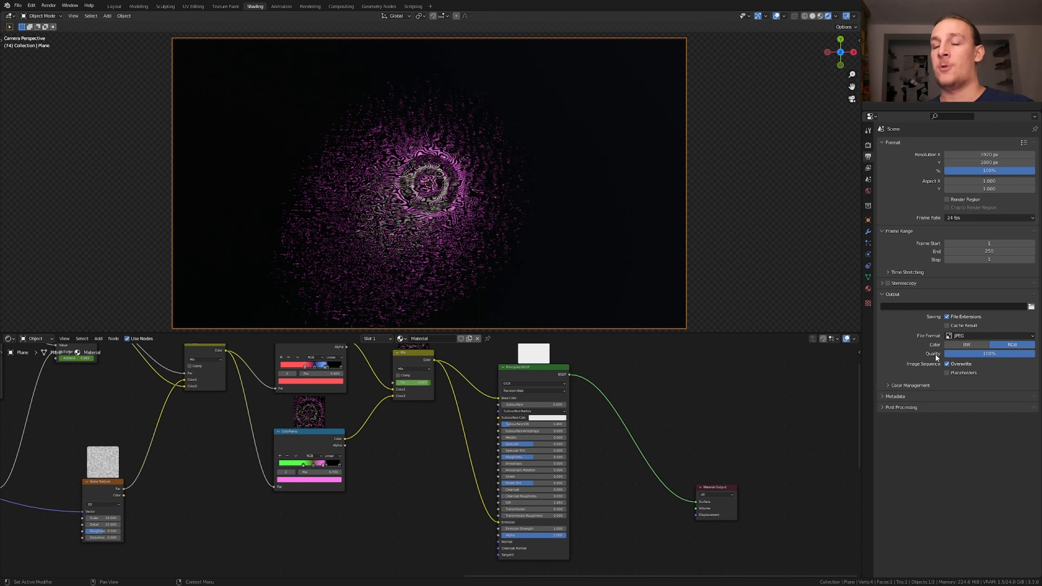
Browse for the output path, create a Renderd_Images folder in the project directory and open it.
{"action": "left_click", "coordinate": [1031, 307]}
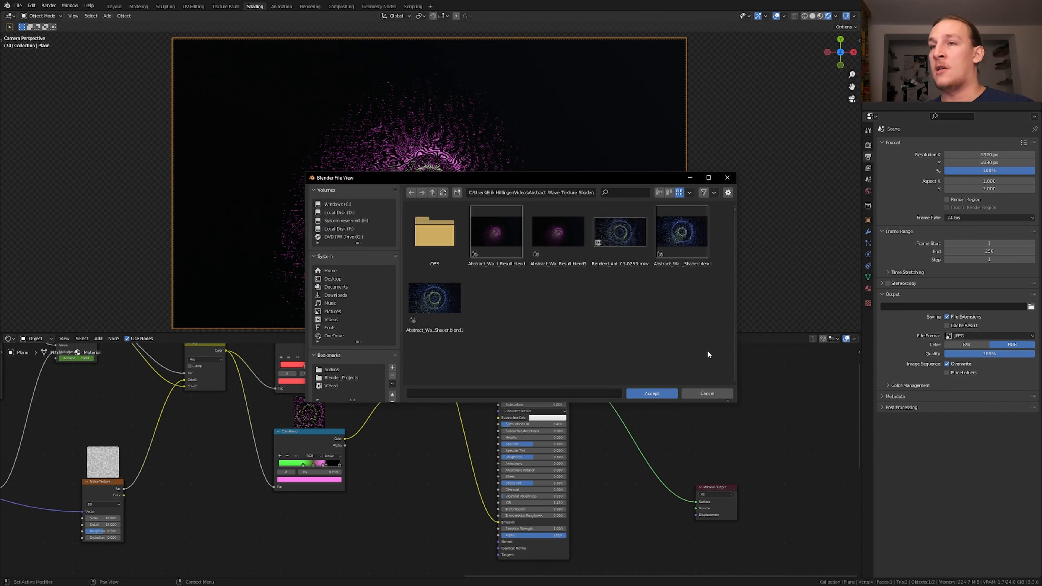
{"action": "type", "text": "Renderd_Images"}
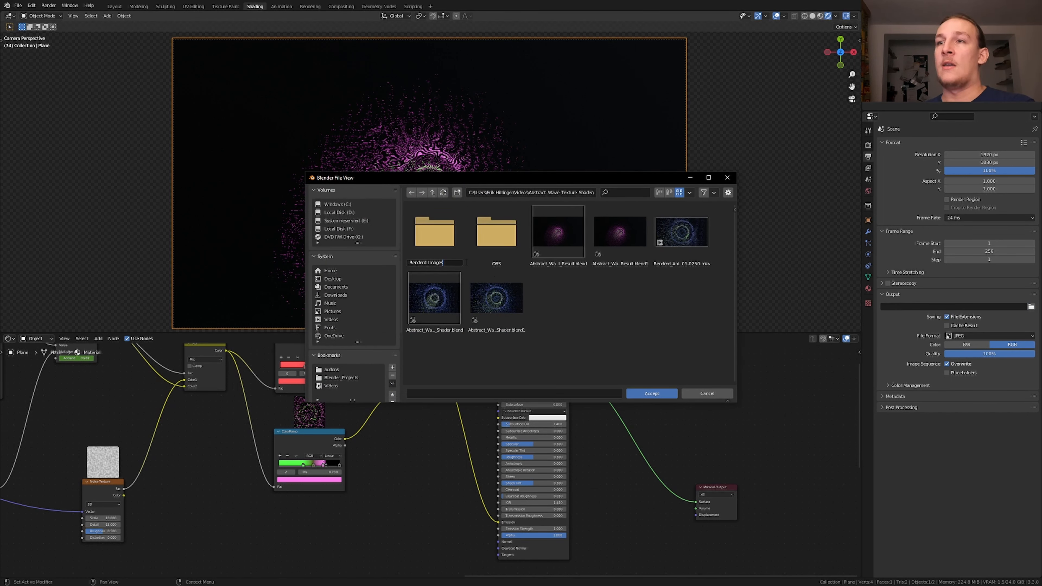
{"action": "key", "text": "Return"}
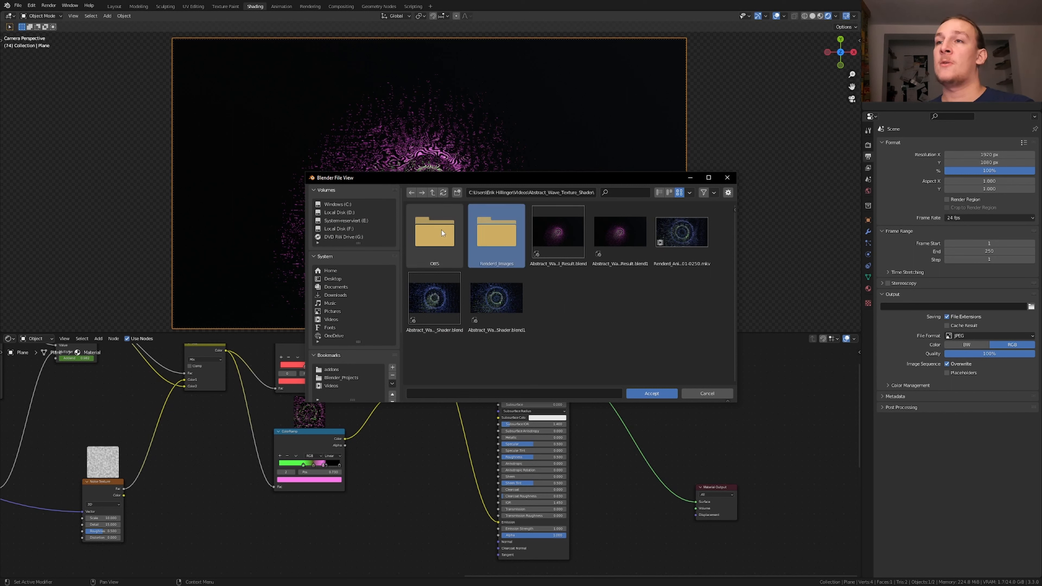
{"action": "double_click", "coordinate": [507, 232]}
Name the output files Renderd_Images_ and accept the folder as the render output path.
{"action": "left_click", "coordinate": [504, 392]}
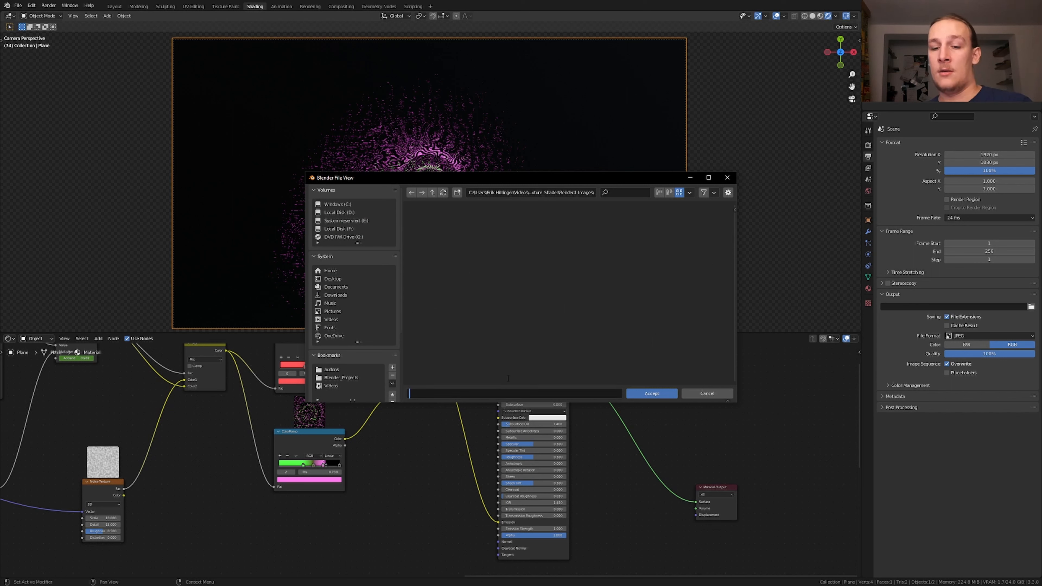
{"action": "type", "text": "Renderd_Images"}
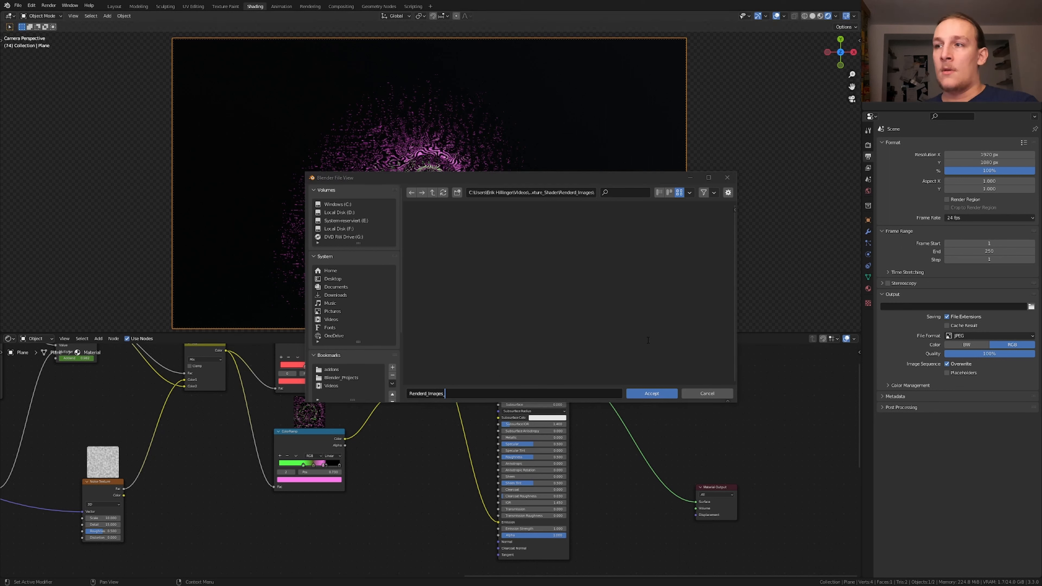
{"action": "left_click", "coordinate": [652, 398]}
{"action": "left_click", "coordinate": [656, 394]}
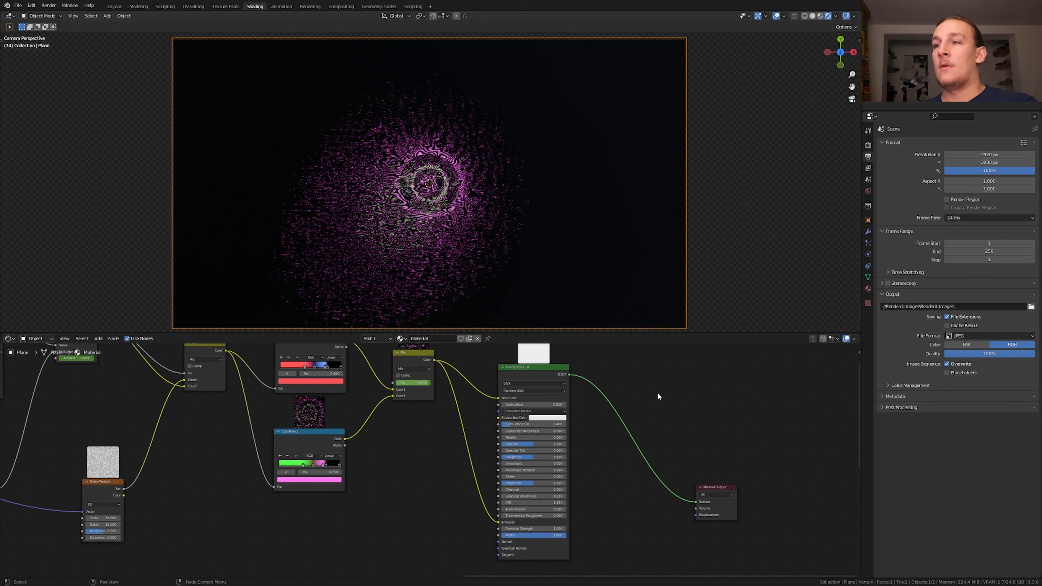
Save the file and render the animation as an image sequence, closing the render window at the end.
{"action": "key", "text": "ctrl+s"}
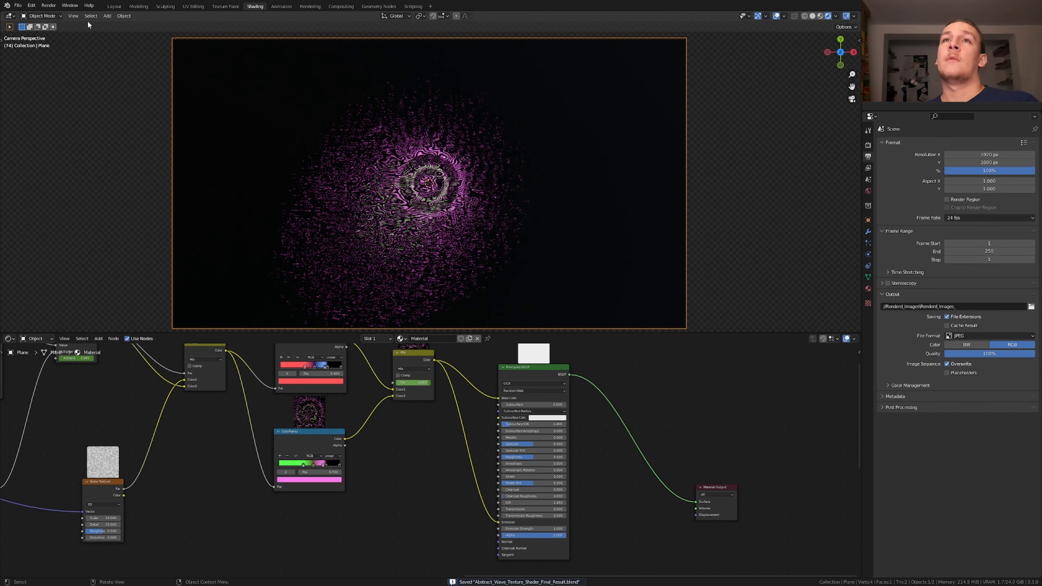
{"action": "left_click", "coordinate": [48, 5]}
{"action": "left_click", "coordinate": [70, 22]}
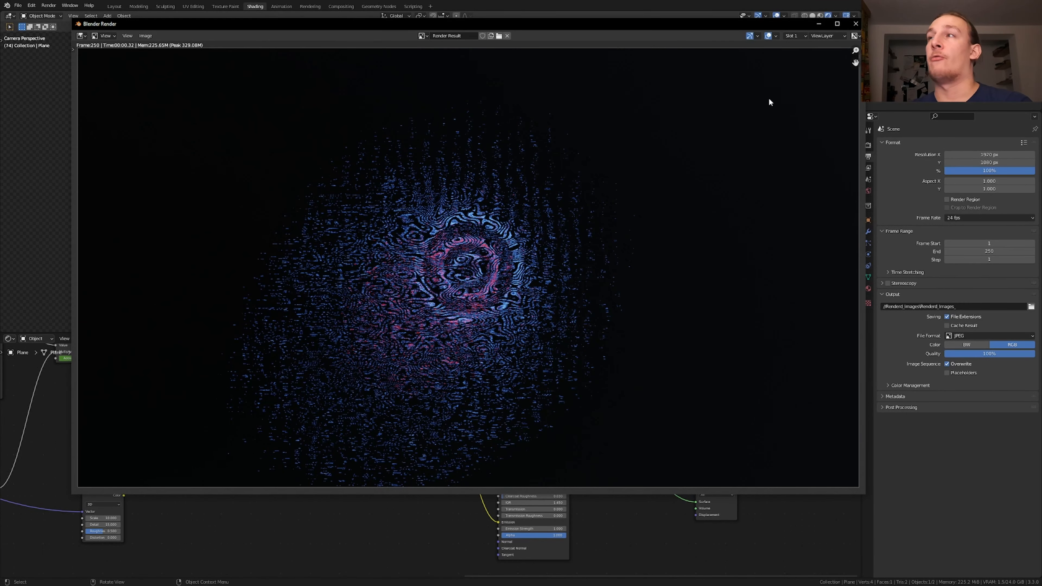
{"action": "key", "text": "Escape"}
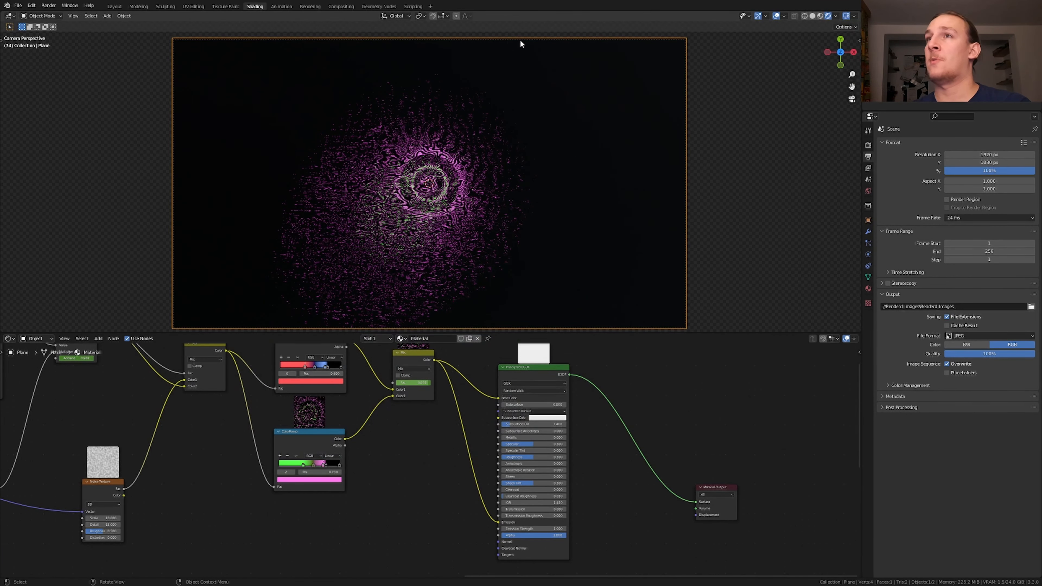
Add a Video Editing workspace and set the playhead to the first frame.
{"action": "left_click", "coordinate": [430, 6]}
{"action": "mouse_move", "coordinate": [419, 54]}
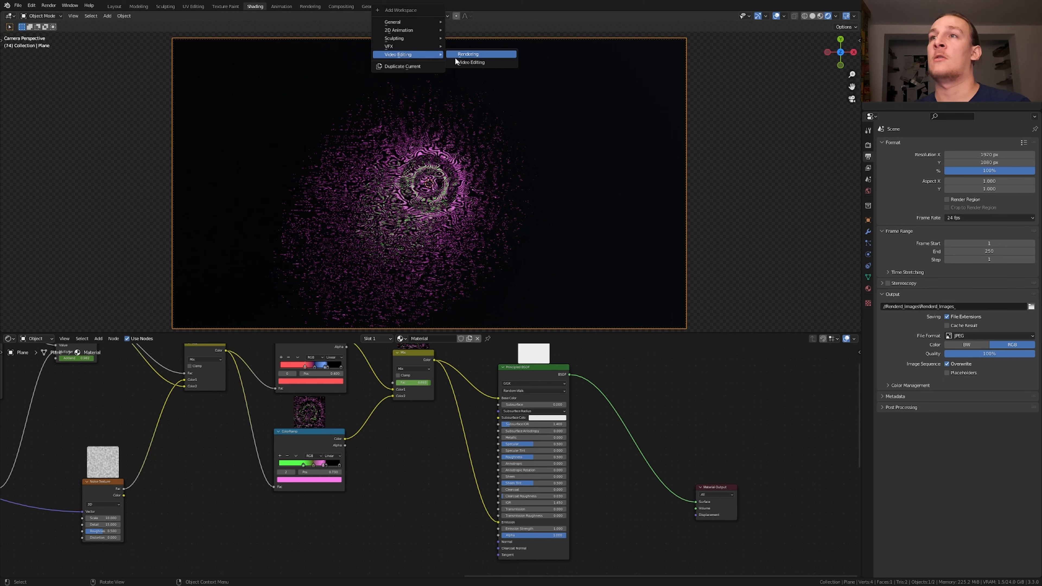
{"action": "left_click", "coordinate": [464, 61]}
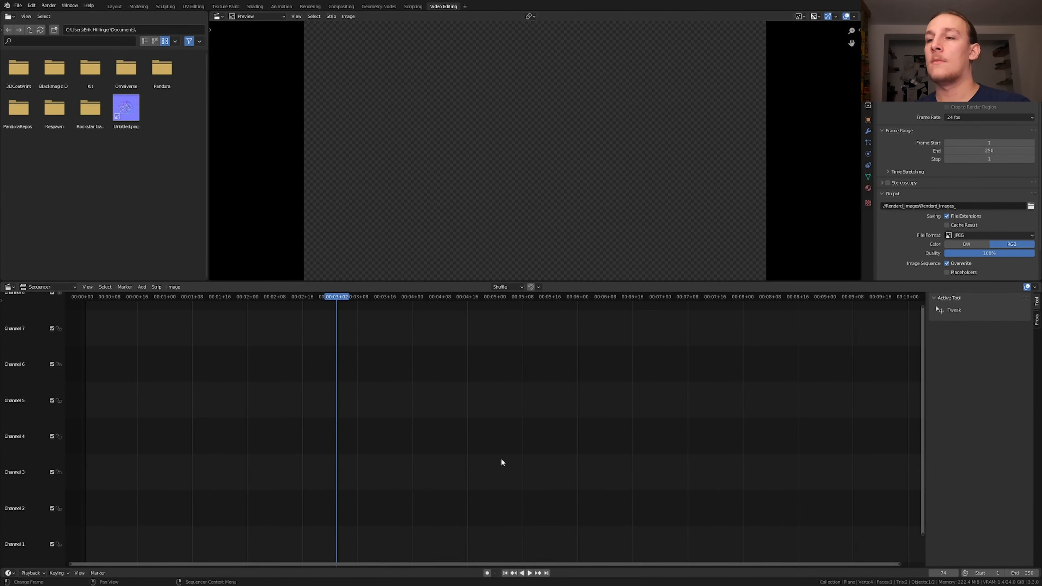
{"action": "left_click", "coordinate": [505, 573]}
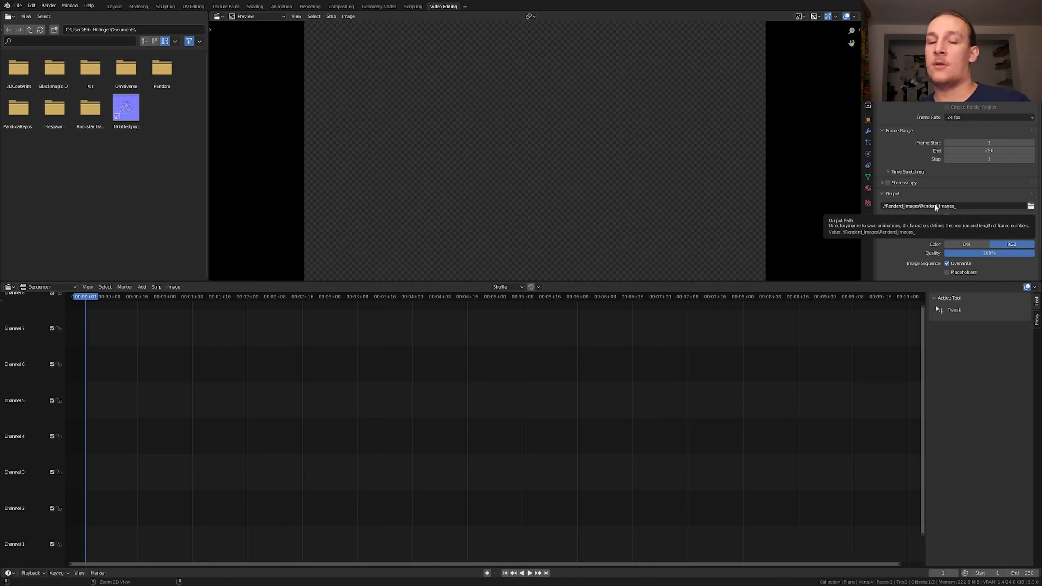
Add all rendered JPEGs from the //Renderd_Images folder to the sequencer as one image sequence strip.
{"action": "key", "text": "shift+a"}
{"action": "left_click", "coordinate": [324, 475]}
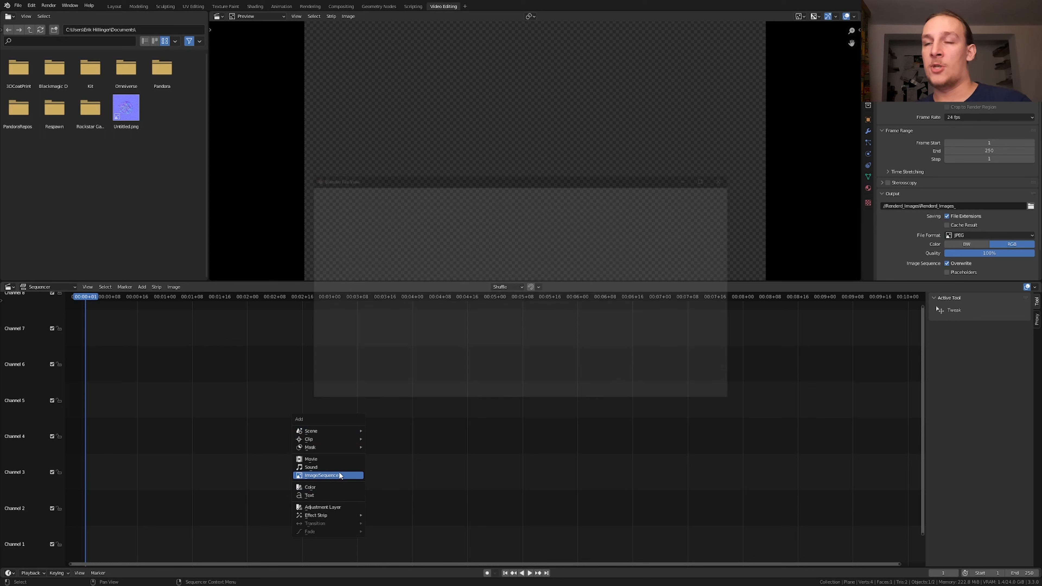
{"action": "left_click", "coordinate": [533, 192]}
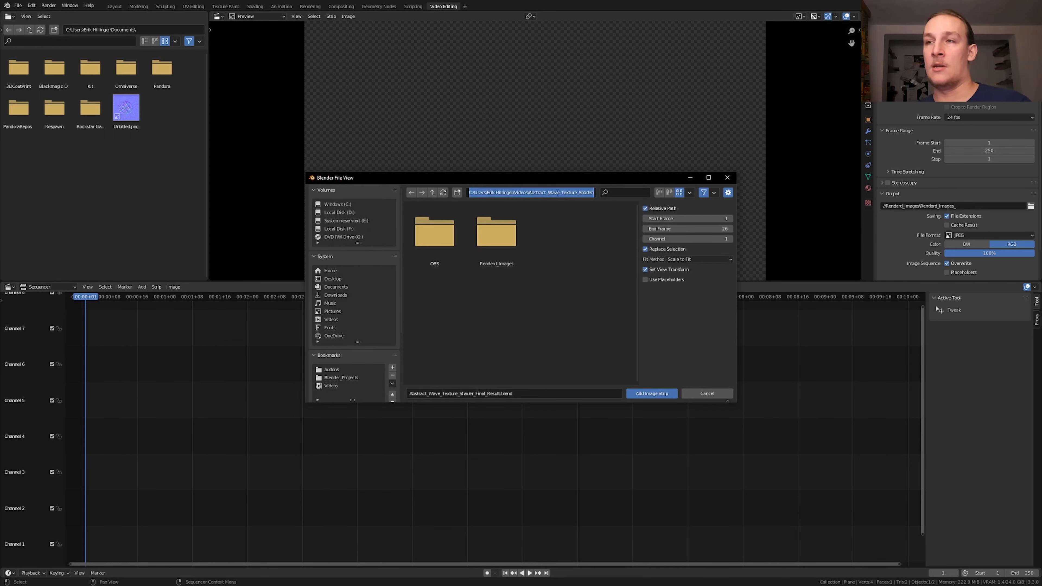
{"action": "type", "text": "//Renderd_Images\\Renderd_Images_"}
{"action": "left_click_drag", "start_coordinate": [542, 192], "coordinate": [510, 193]}
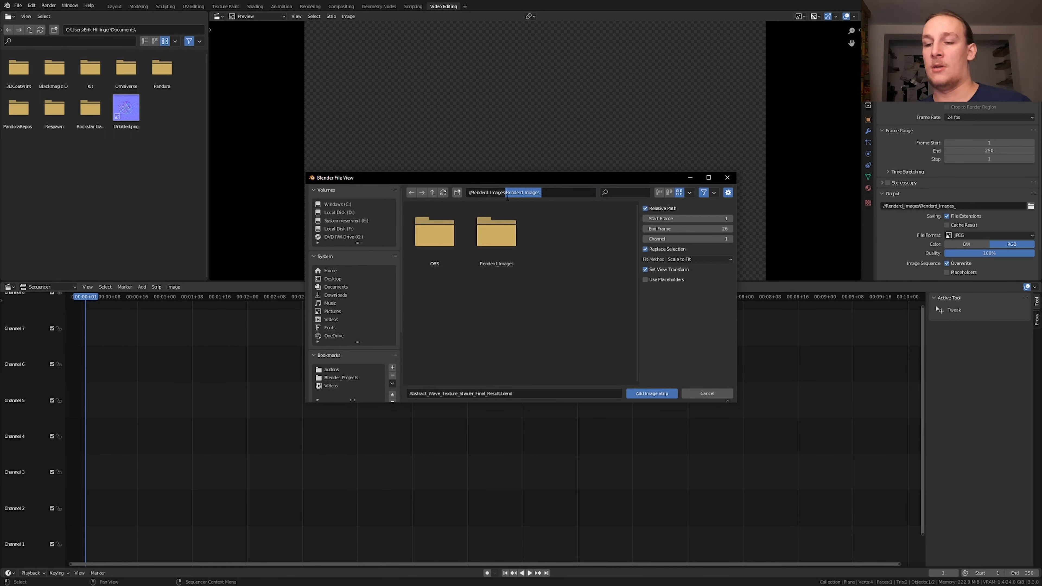
{"action": "key", "text": "BackSpace"}
{"action": "key", "text": "Return"}
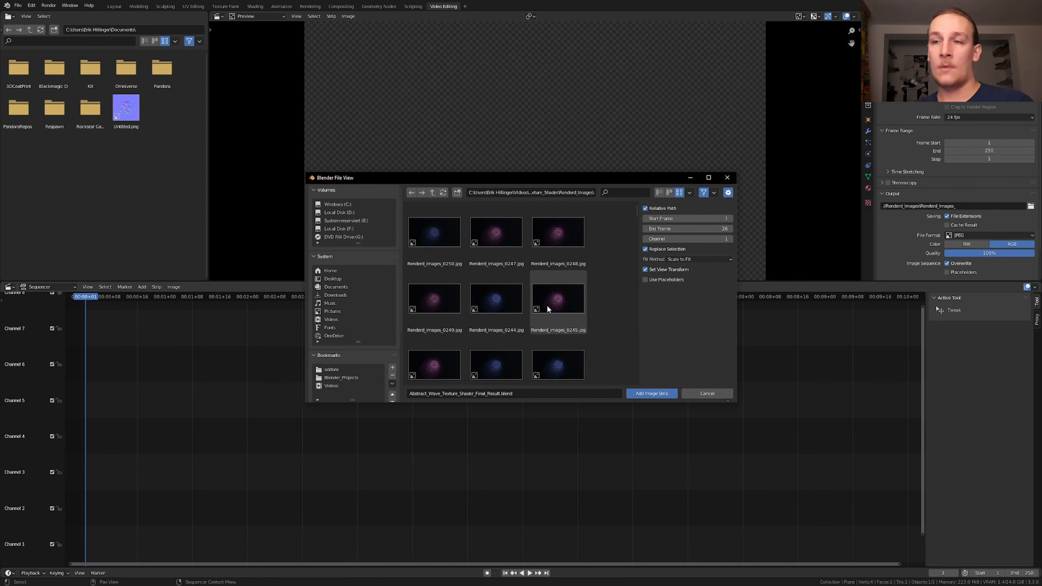
{"action": "key", "text": "a"}
{"action": "key", "text": "Return"}
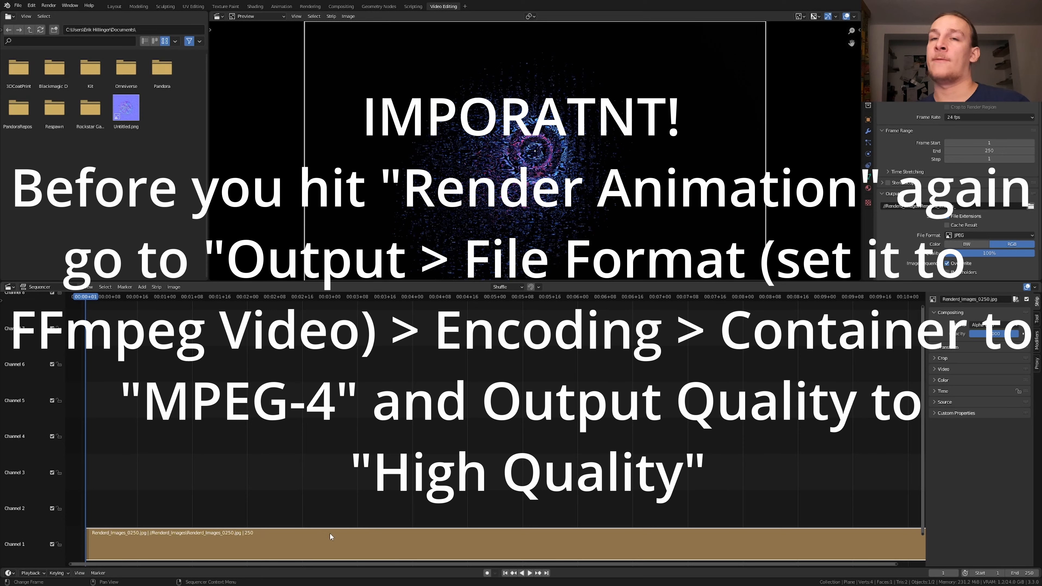
Play back the image sequence strip and return to the first frame.
{"action": "key", "text": "space"}
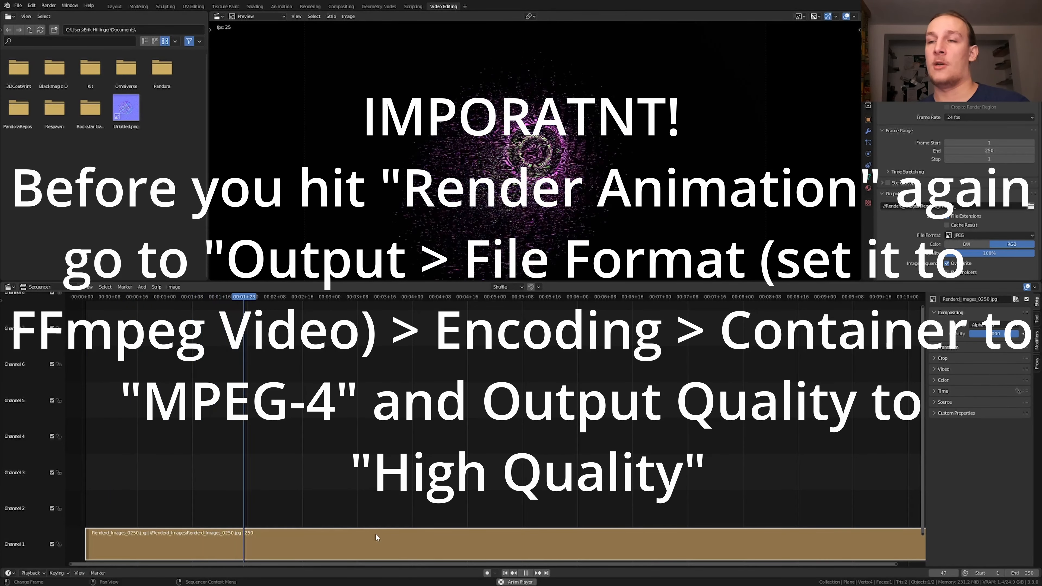
{"action": "key", "text": "Escape"}
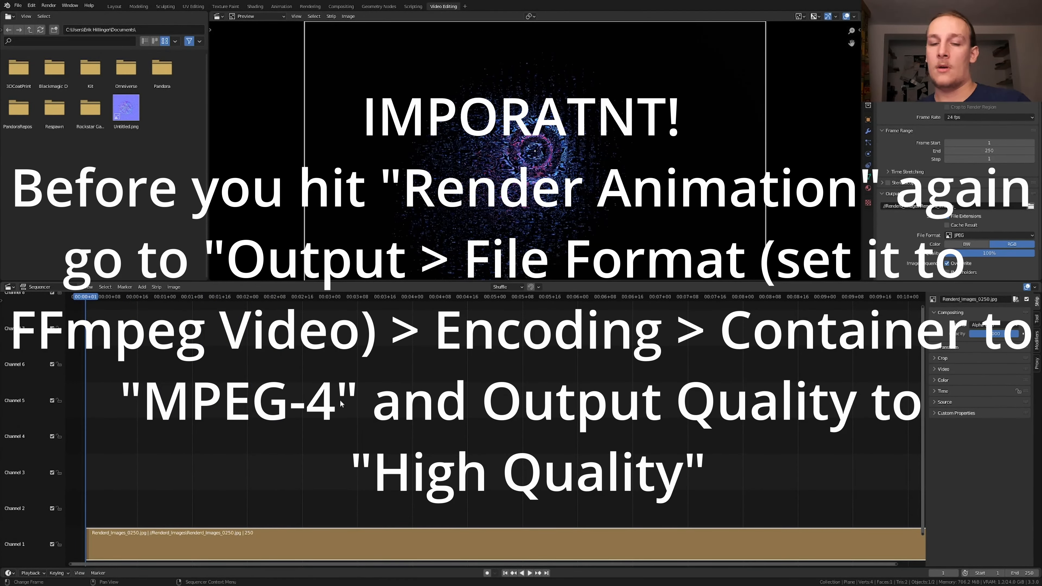
Save the file and start rendering the animation from the sequencer strip.
{"action": "key", "text": "ctrl+s"}
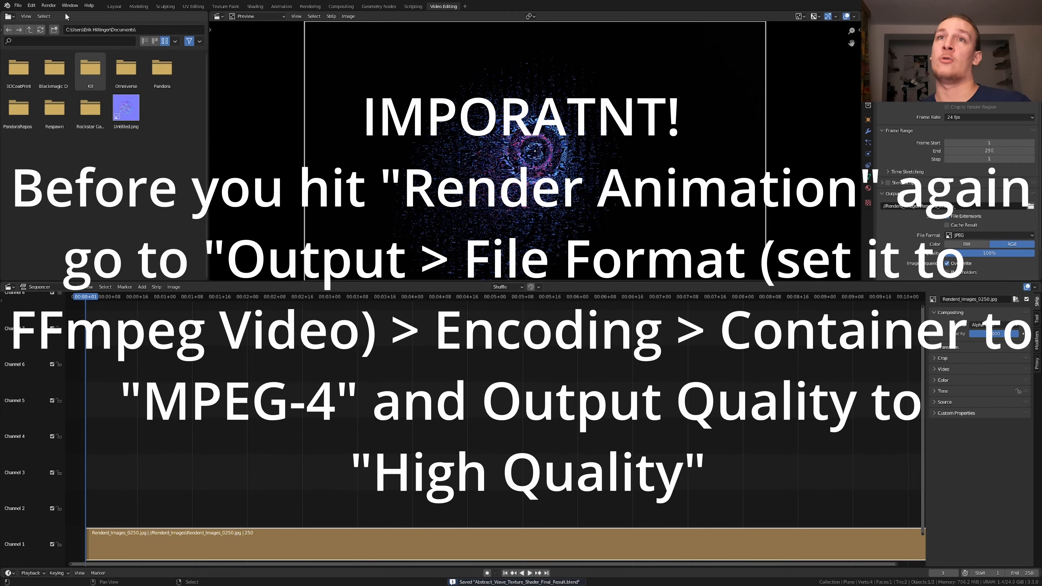
{"action": "left_click", "coordinate": [48, 6]}
{"action": "left_click", "coordinate": [62, 26]}
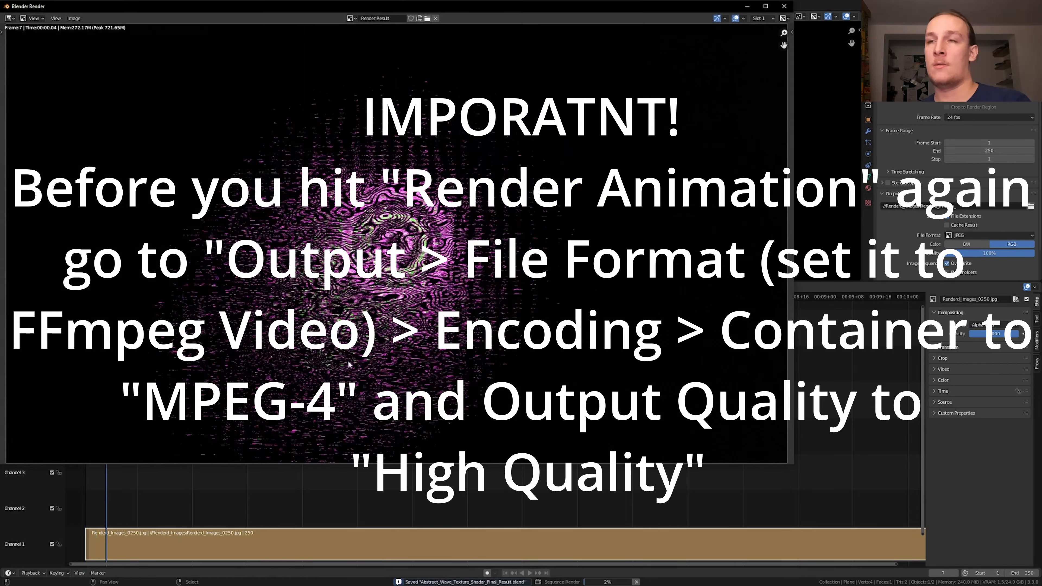